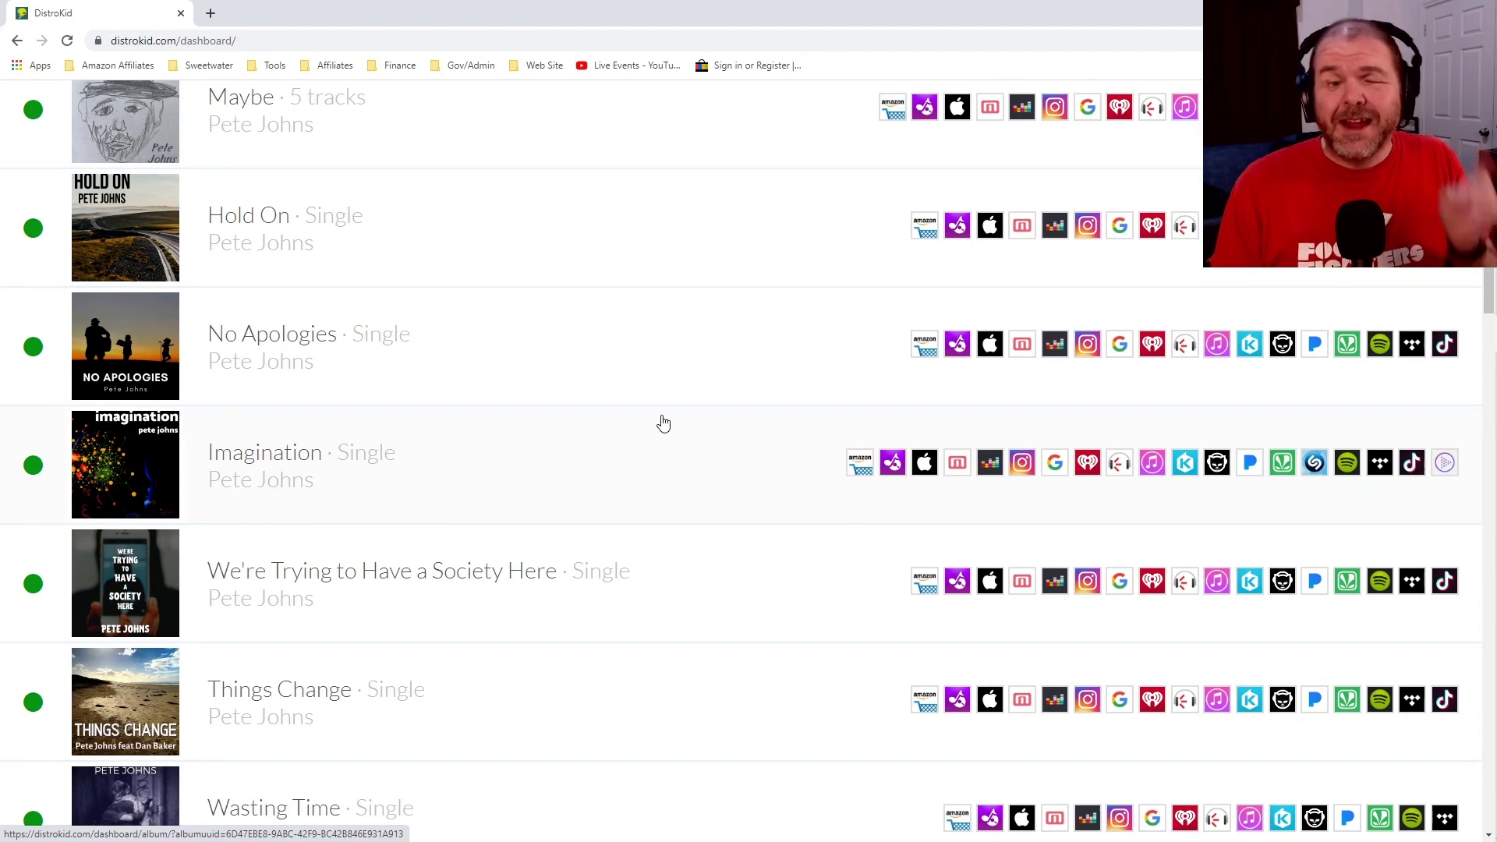
Open the Imagination single's release page and download the song's WAV file.
{"action": "scroll", "coordinate": [810, 216], "scroll_direction": "up", "scroll_amount": 3}
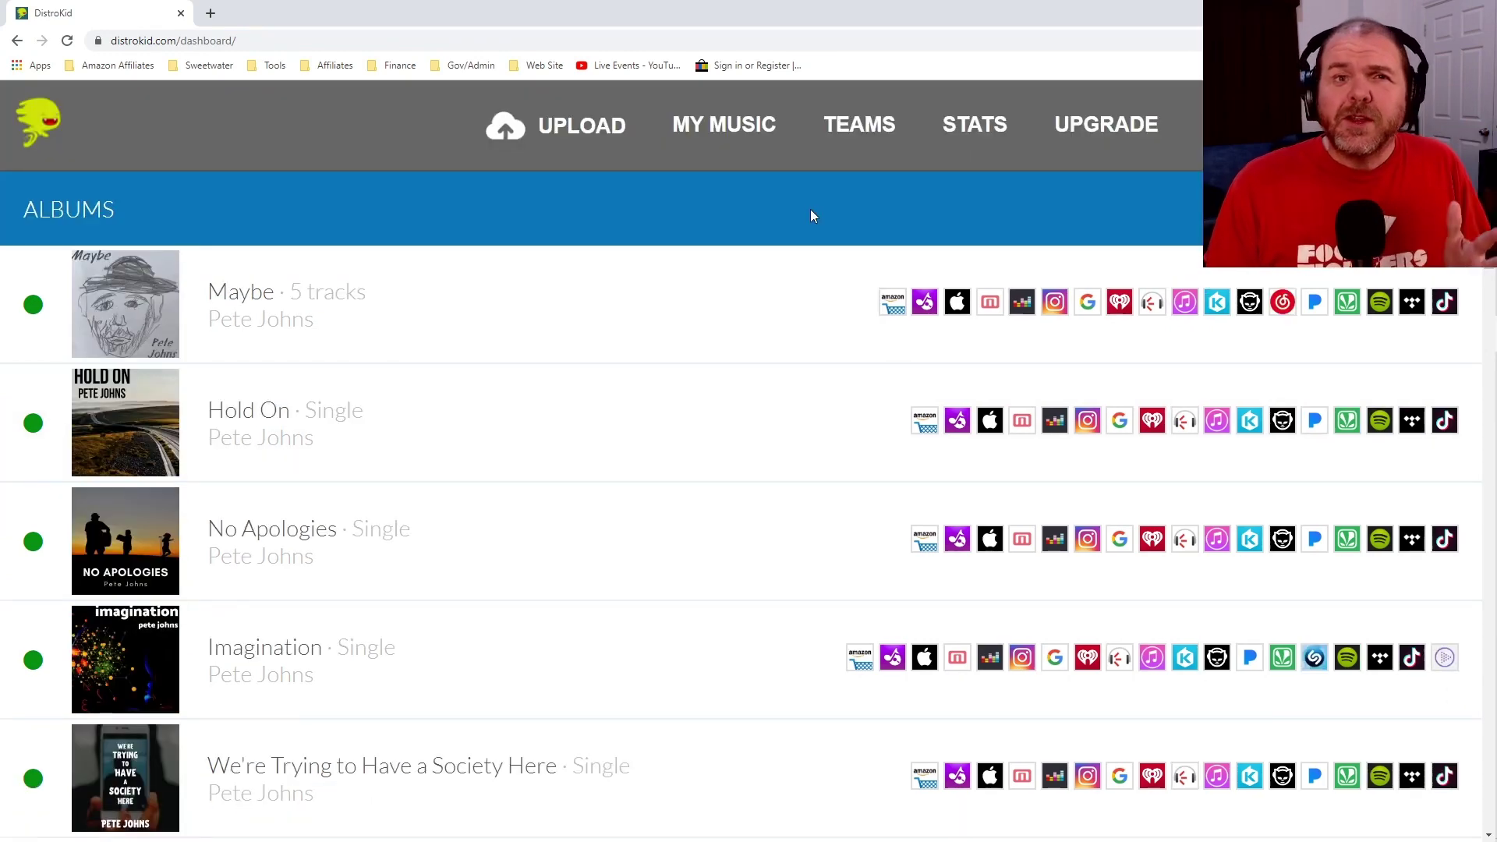
{"action": "scroll", "coordinate": [811, 216], "scroll_direction": "down", "scroll_amount": 4}
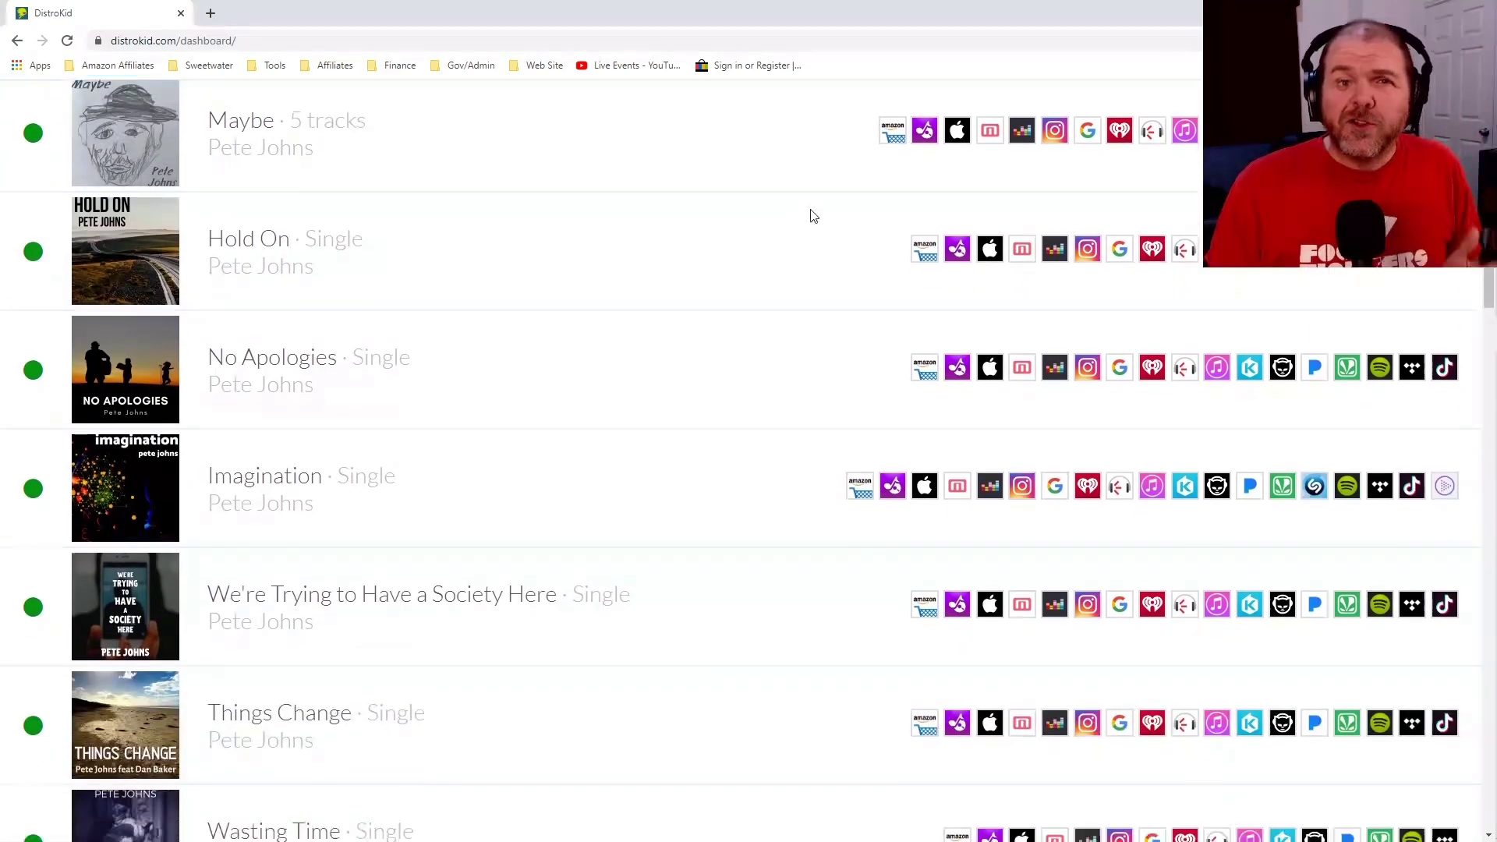
{"action": "scroll", "coordinate": [812, 216], "scroll_direction": "down", "scroll_amount": 1}
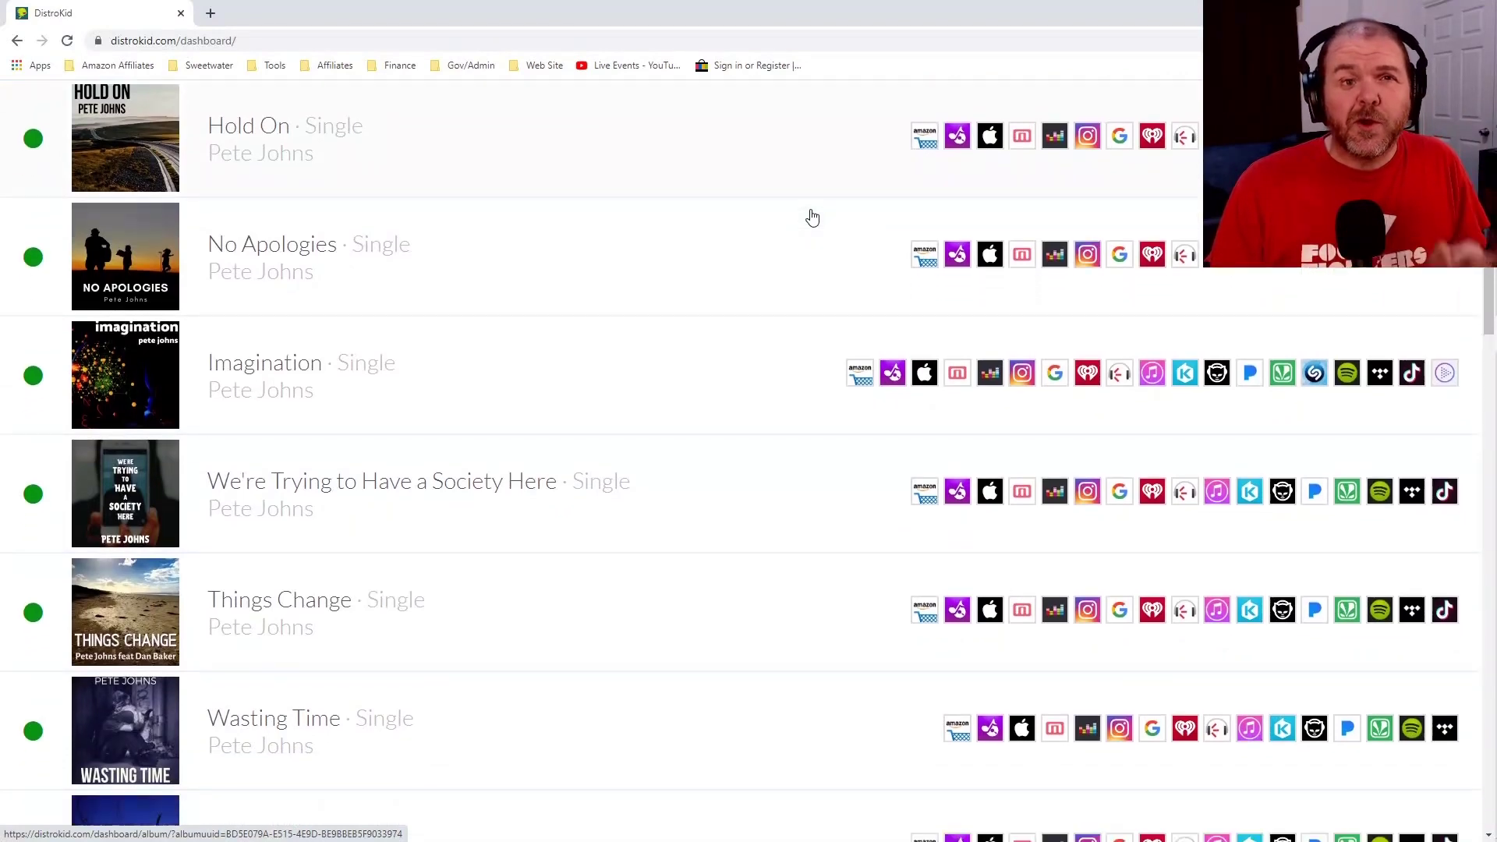
{"action": "scroll", "coordinate": [812, 217], "scroll_direction": "up", "scroll_amount": 1}
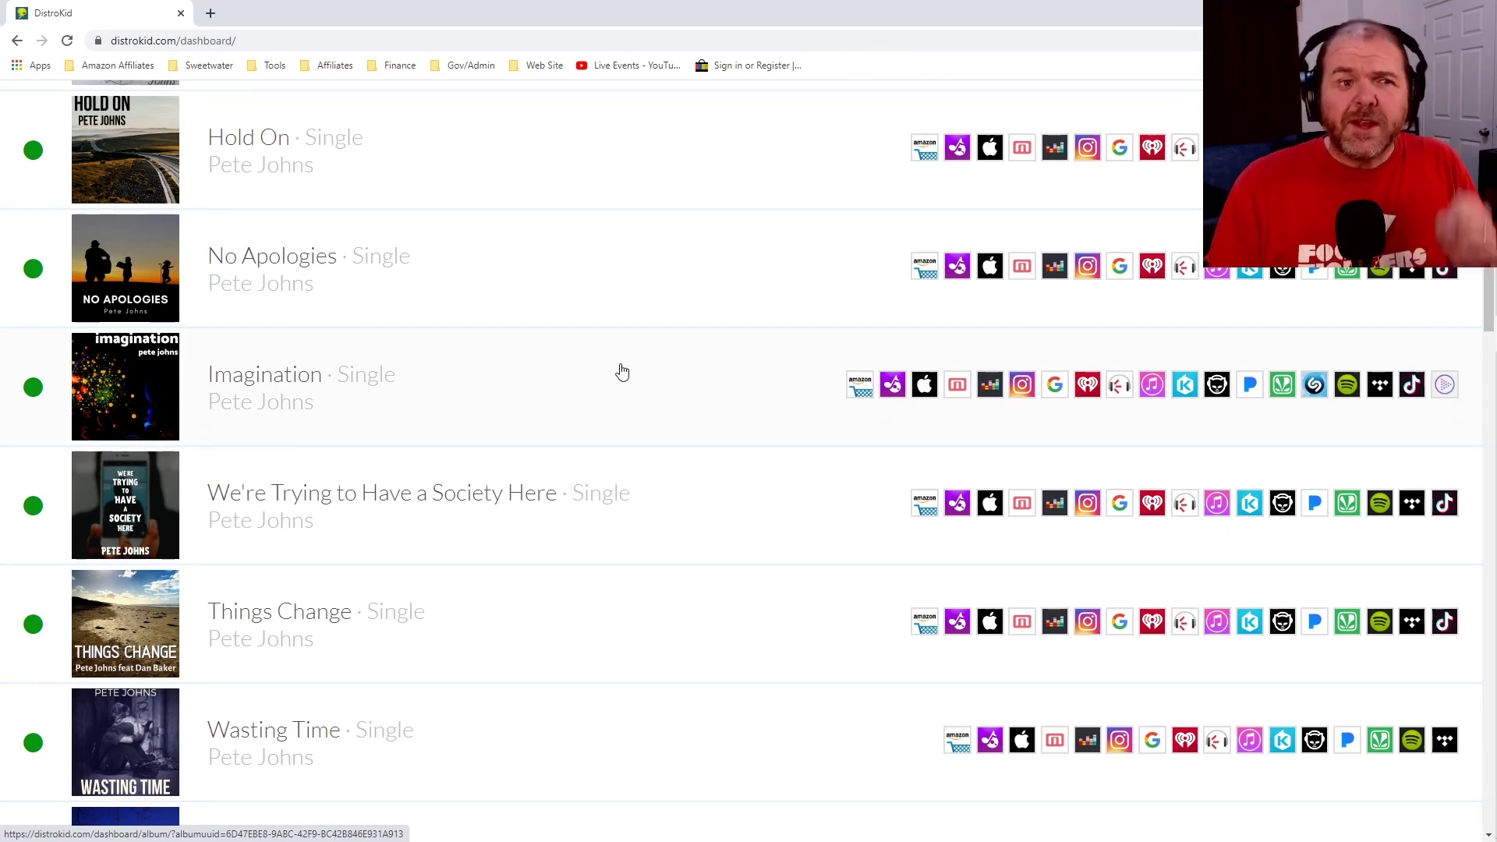
{"action": "left_click", "coordinate": [283, 388]}
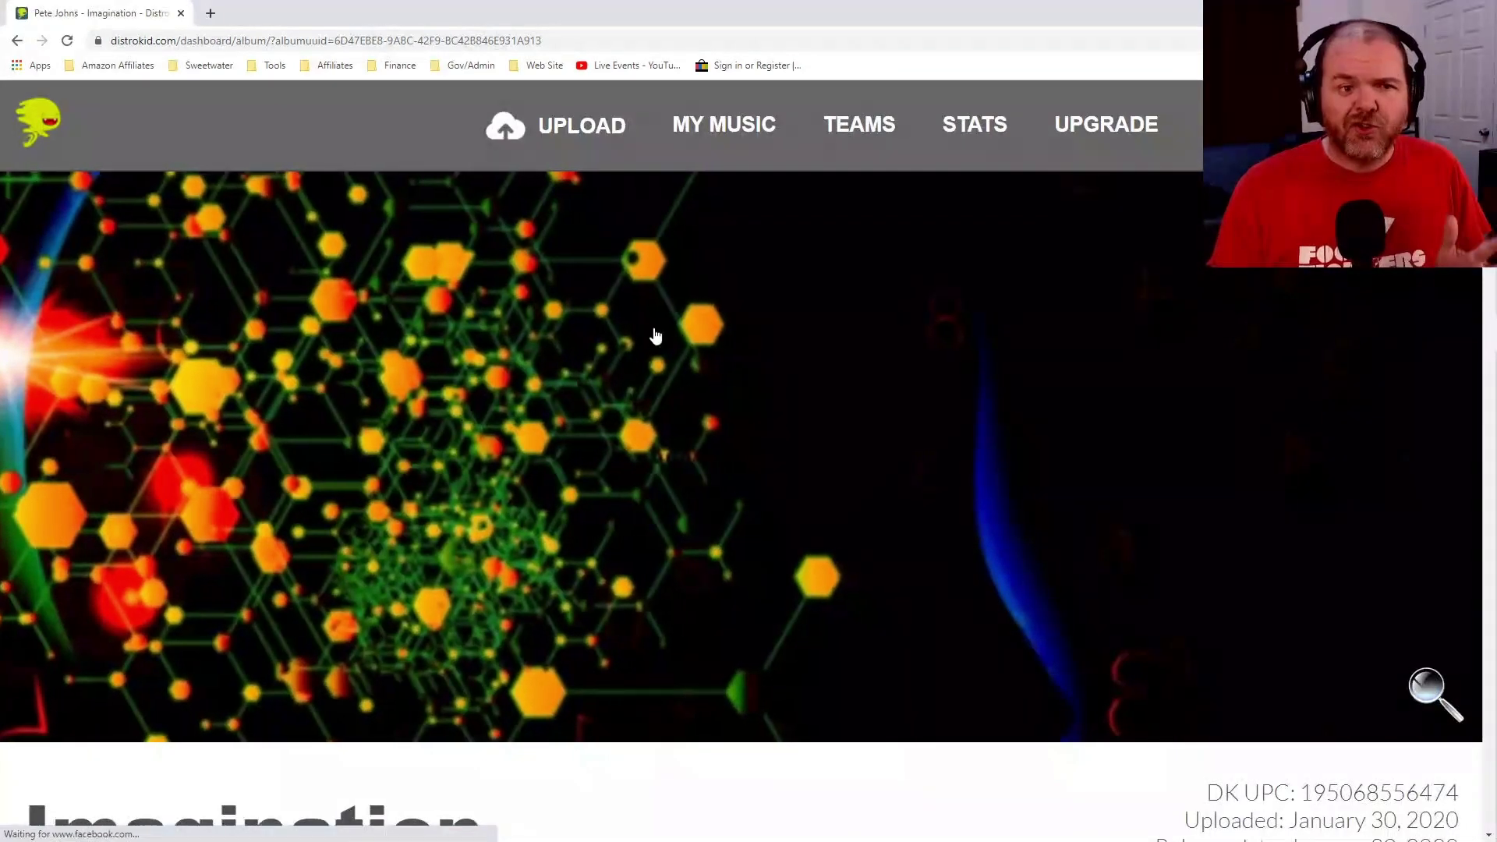
{"action": "scroll", "coordinate": [668, 300], "scroll_direction": "down", "scroll_amount": 3}
{"action": "scroll", "coordinate": [668, 301], "scroll_direction": "down", "scroll_amount": 5}
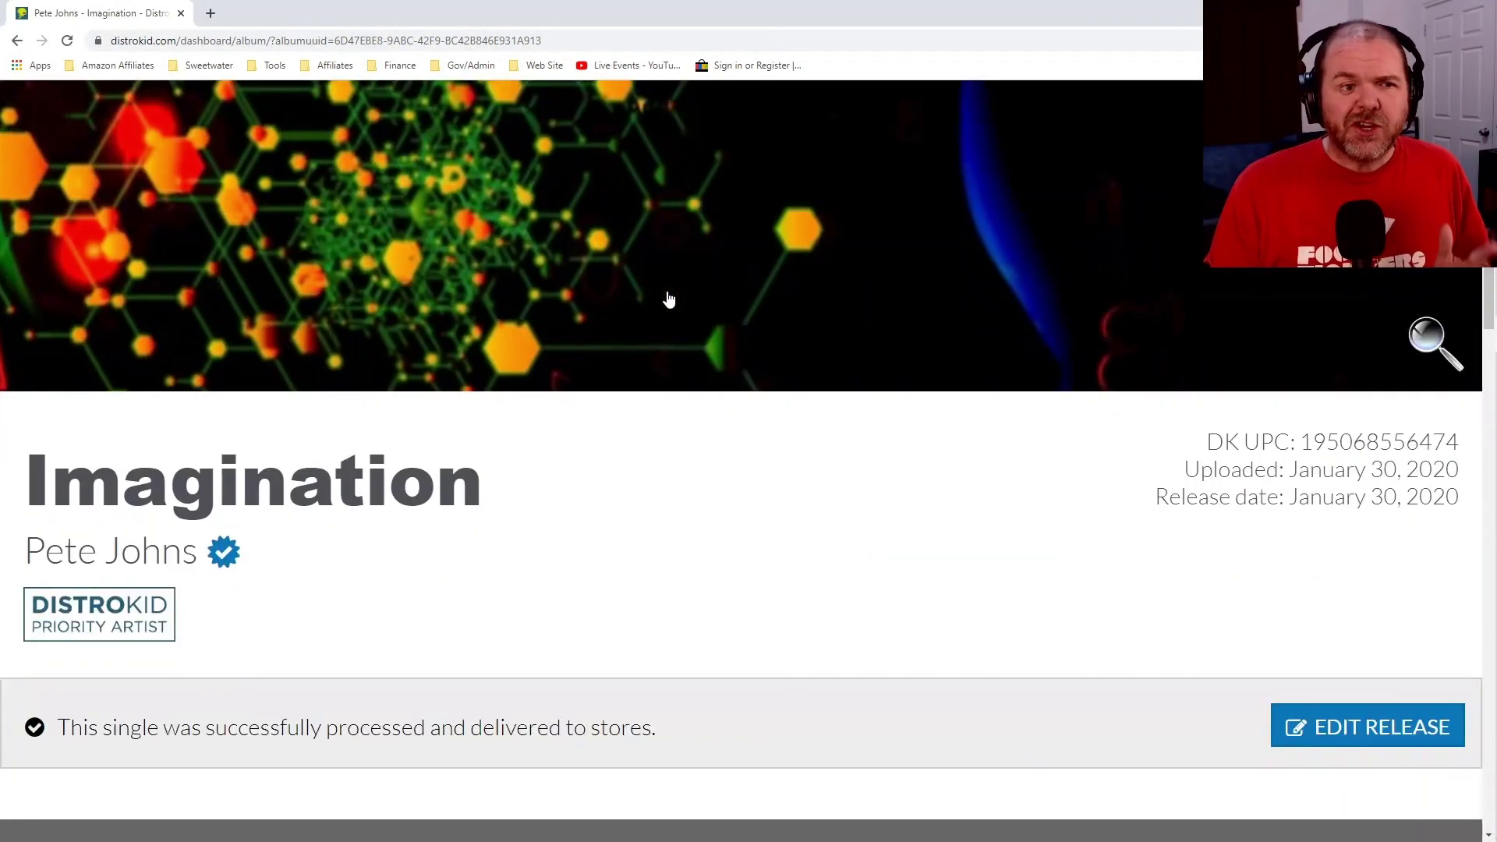
{"action": "scroll", "coordinate": [668, 301], "scroll_direction": "down", "scroll_amount": 3}
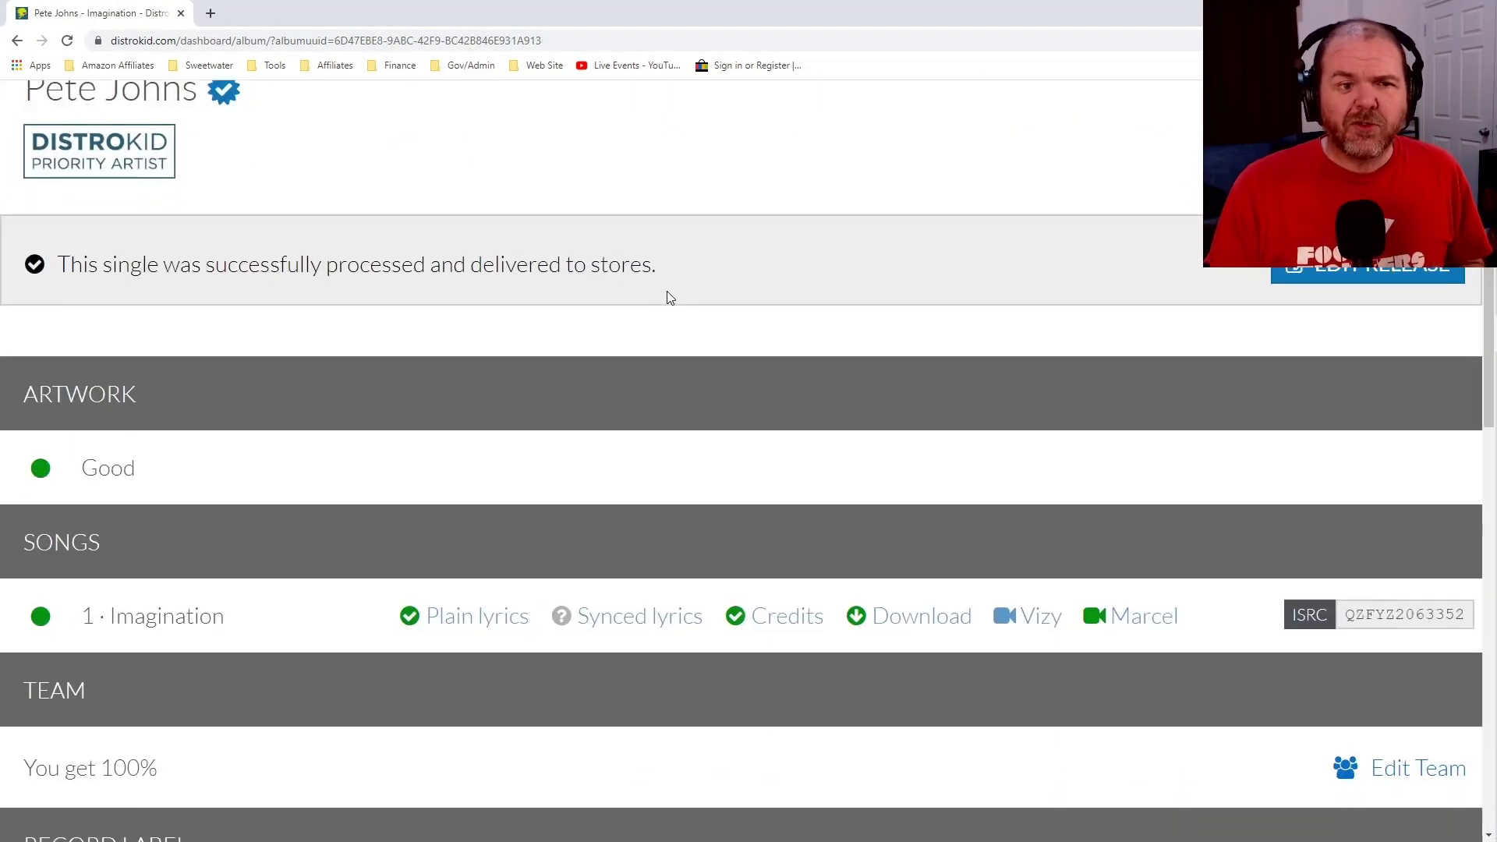
{"action": "scroll", "coordinate": [667, 292], "scroll_direction": "down", "scroll_amount": 1}
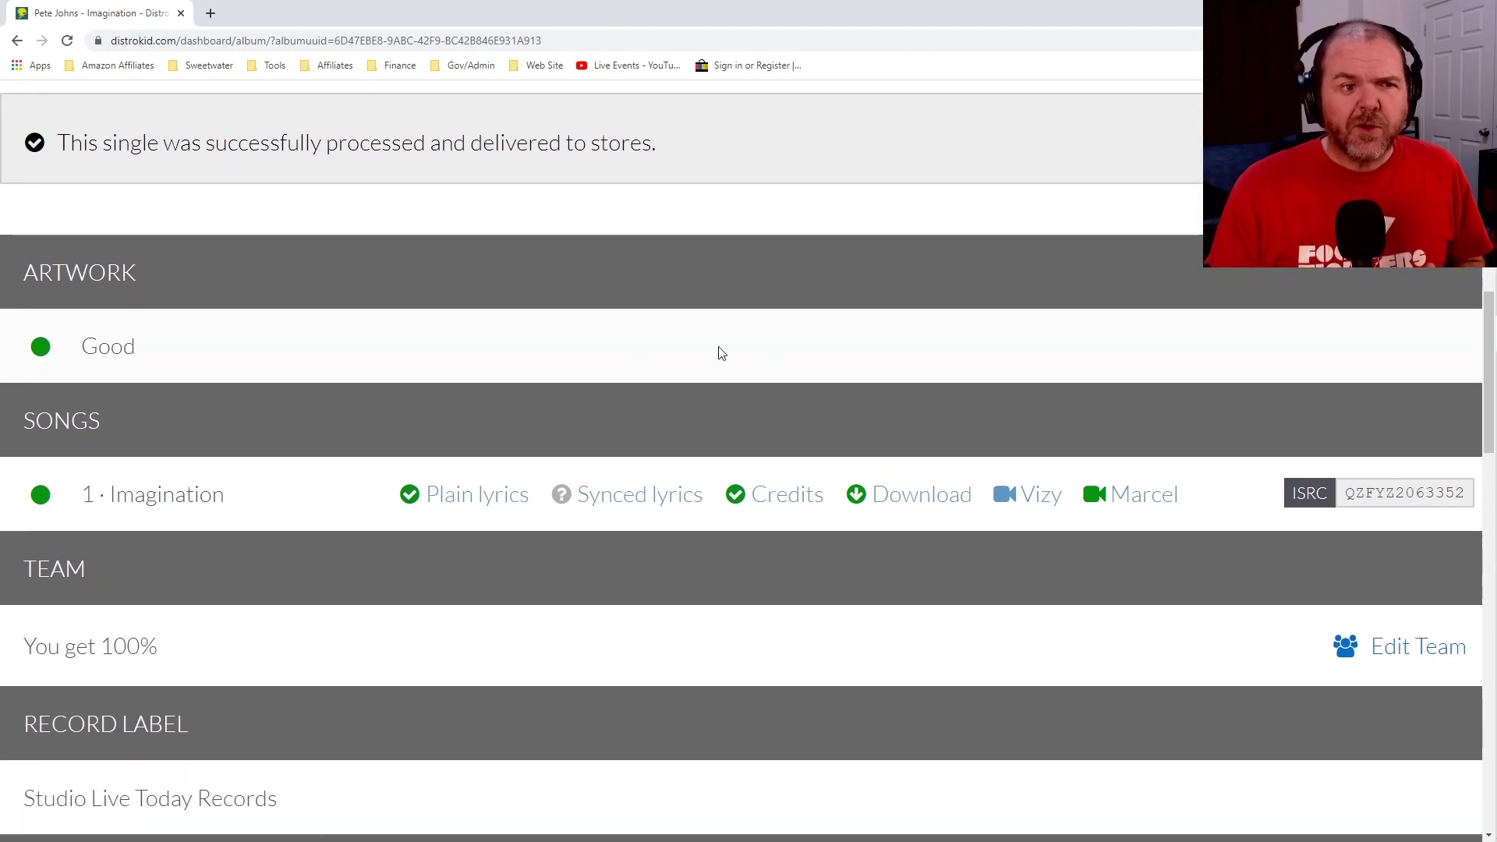
{"action": "left_click", "coordinate": [908, 499]}
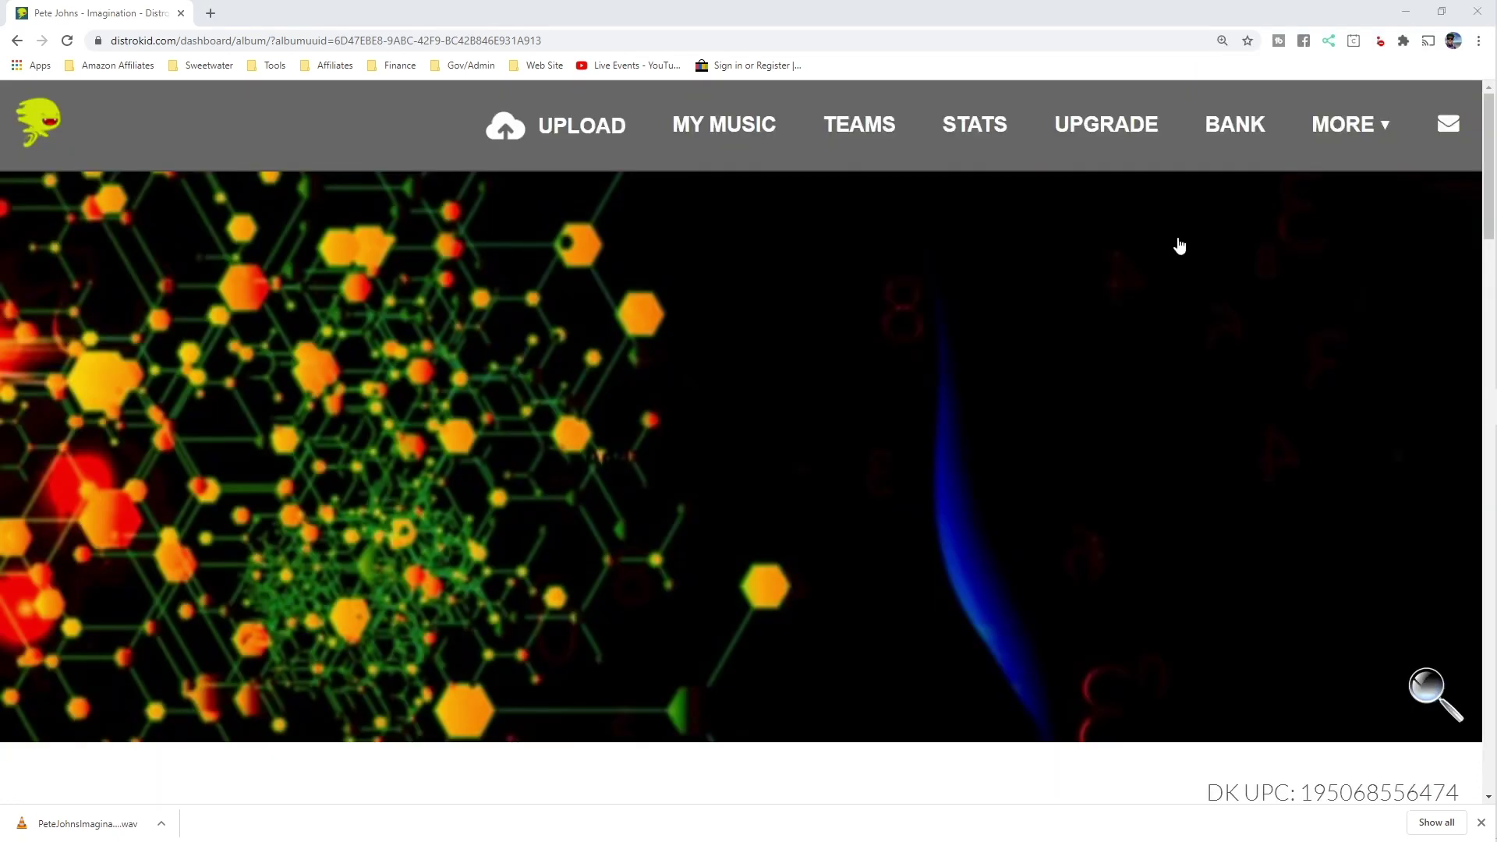
Go to the DistroKid Vault from the MORE menu.
{"action": "left_click", "coordinate": [1356, 126]}
{"action": "scroll", "coordinate": [994, 400], "scroll_direction": "down", "scroll_amount": 2}
{"action": "scroll", "coordinate": [996, 400], "scroll_direction": "down", "scroll_amount": 4}
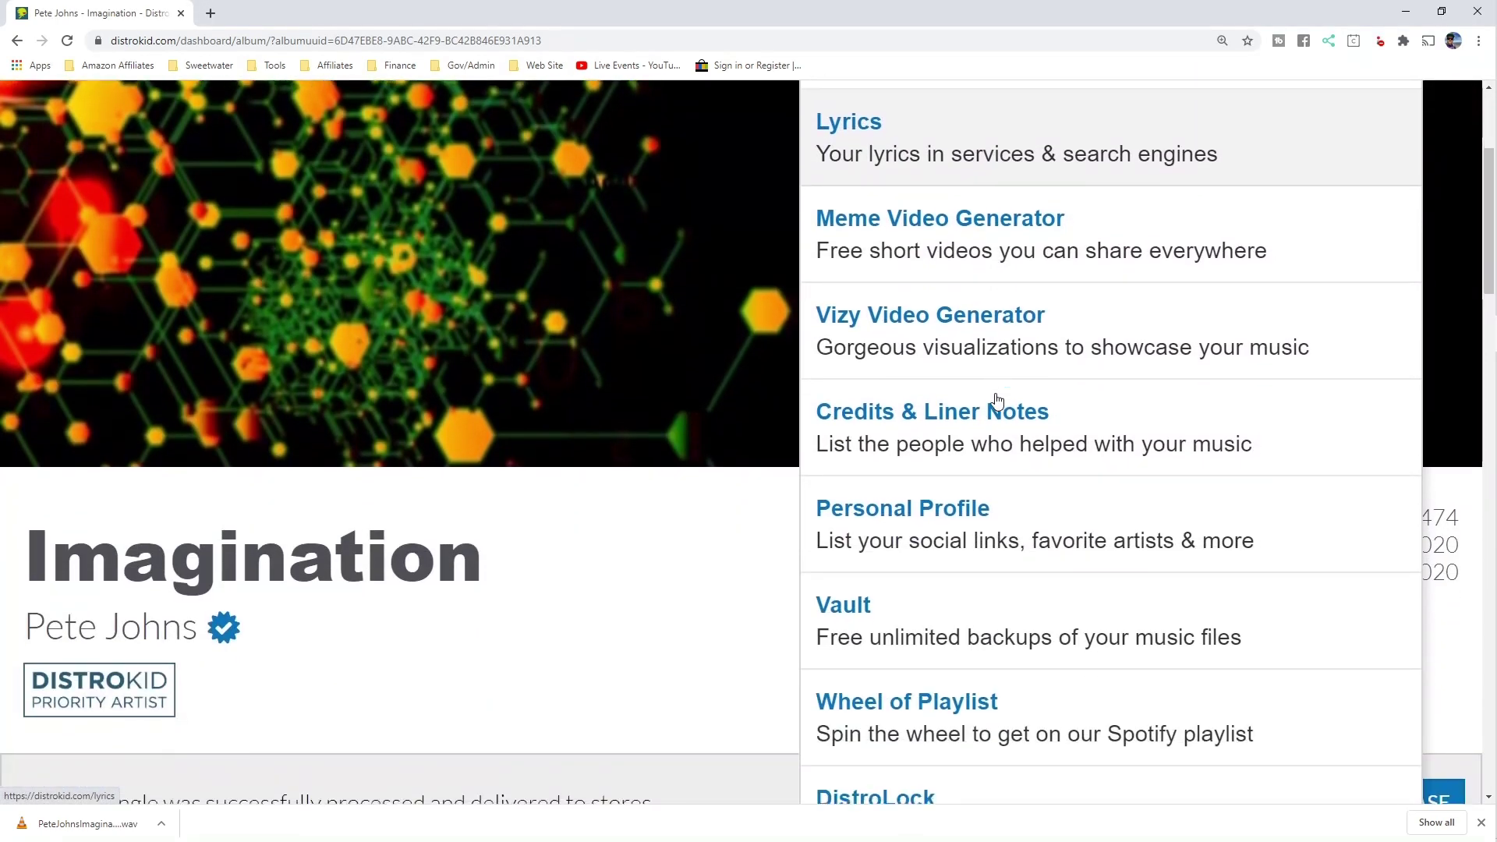
{"action": "left_click", "coordinate": [923, 498]}
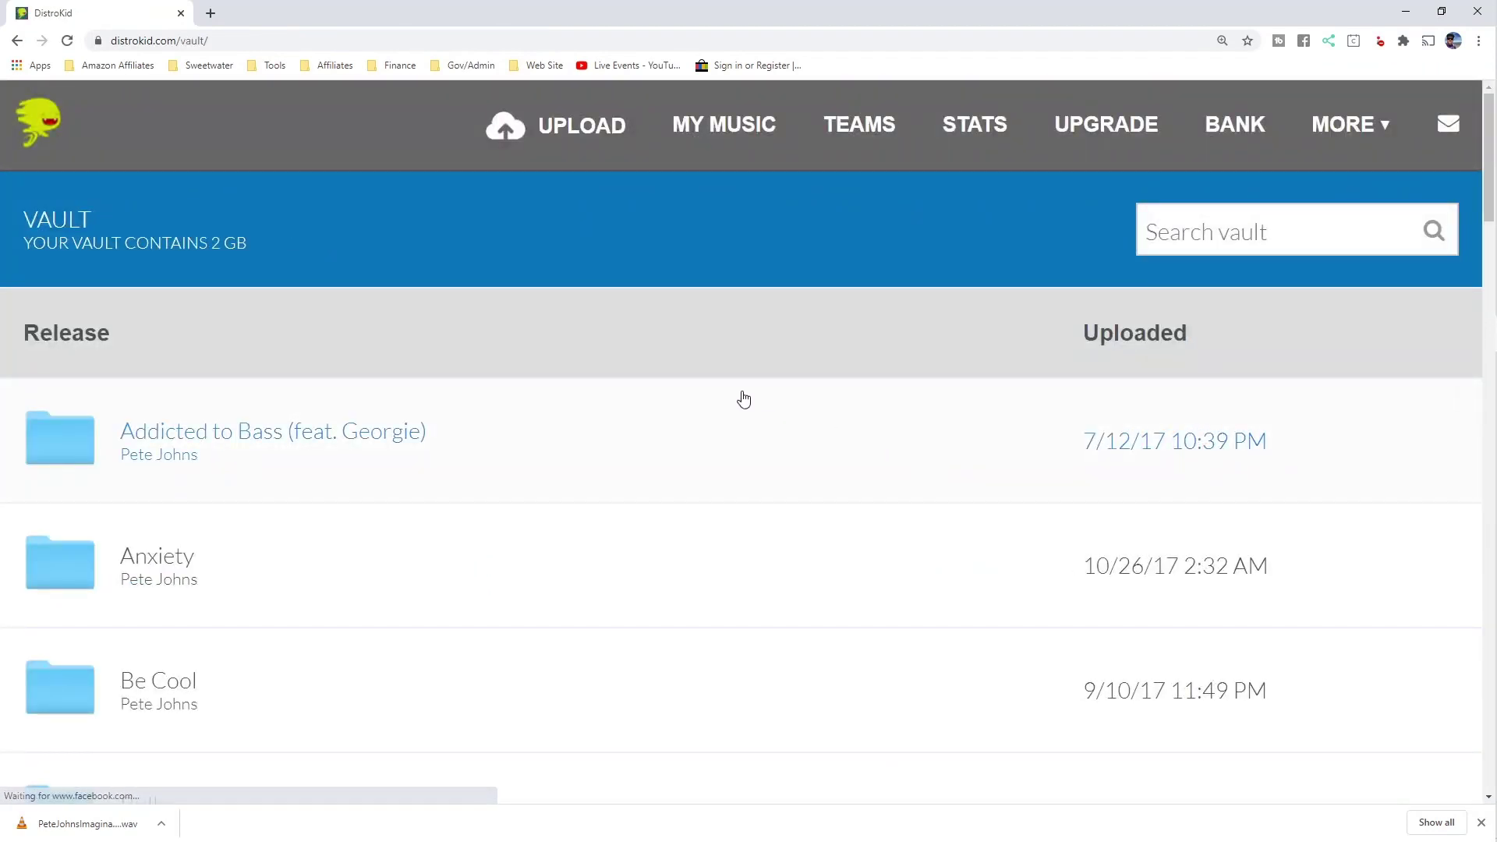
Download NevertoBlameMaster.wav from the Never to Blame folder in the Vault.
{"action": "scroll", "coordinate": [669, 374], "scroll_direction": "down", "scroll_amount": 3}
{"action": "scroll", "coordinate": [672, 380], "scroll_direction": "down", "scroll_amount": 3}
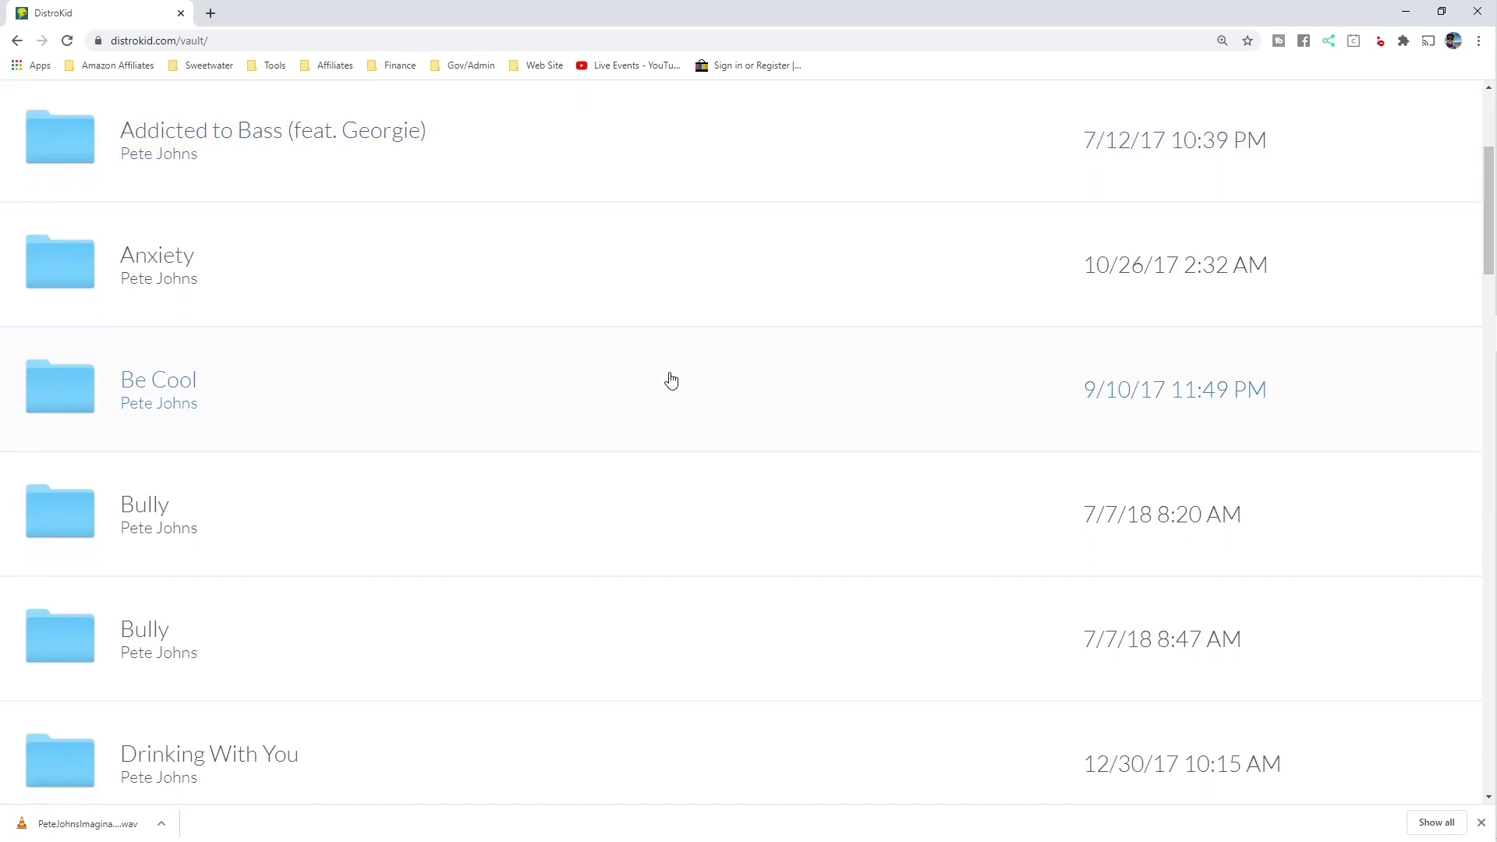
{"action": "scroll", "coordinate": [671, 381], "scroll_direction": "down", "scroll_amount": 5}
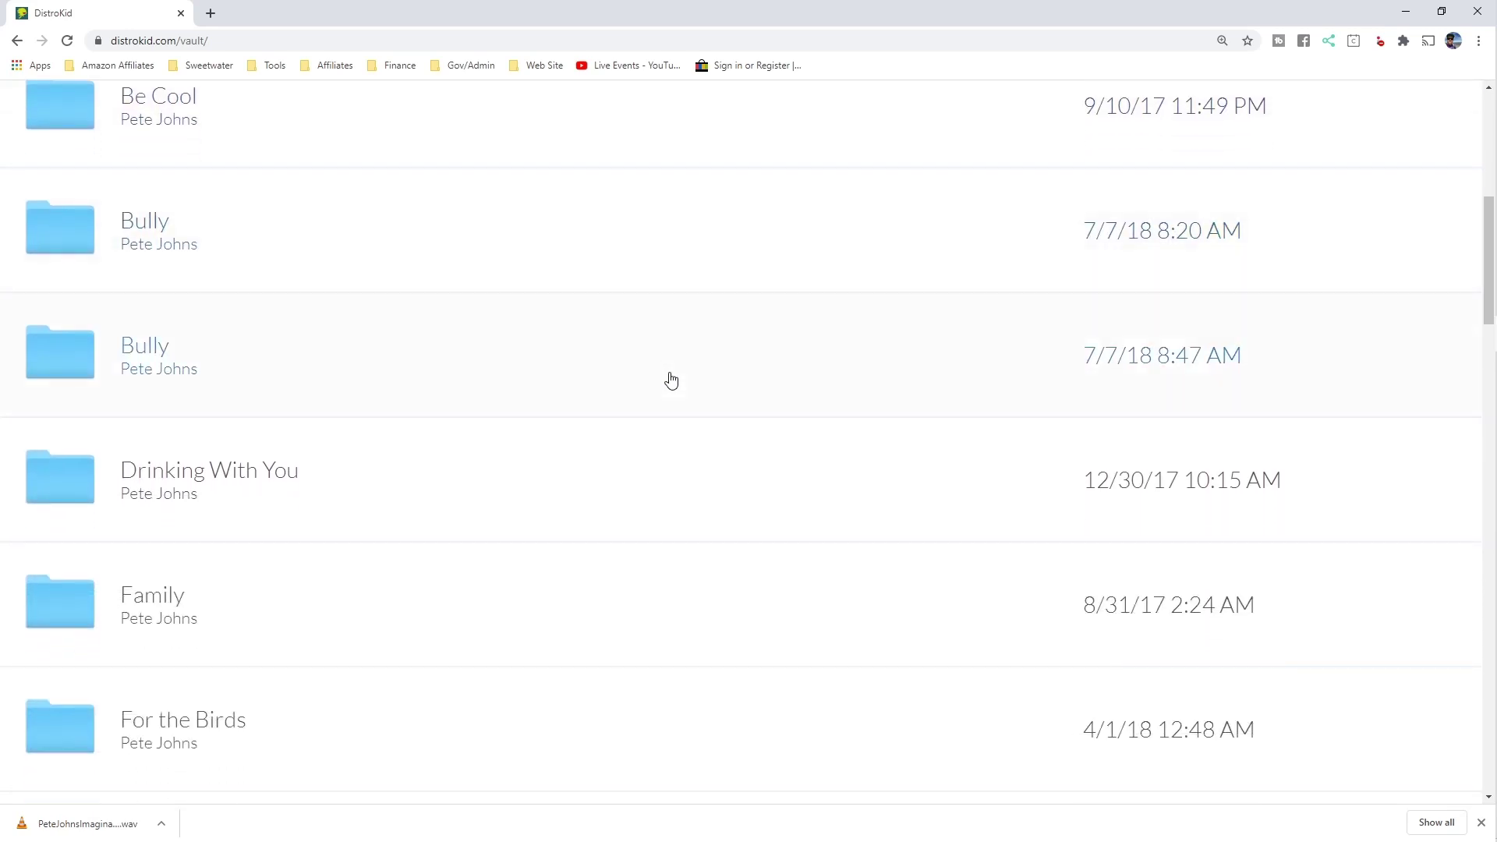
{"action": "scroll", "coordinate": [671, 380], "scroll_direction": "down", "scroll_amount": 3}
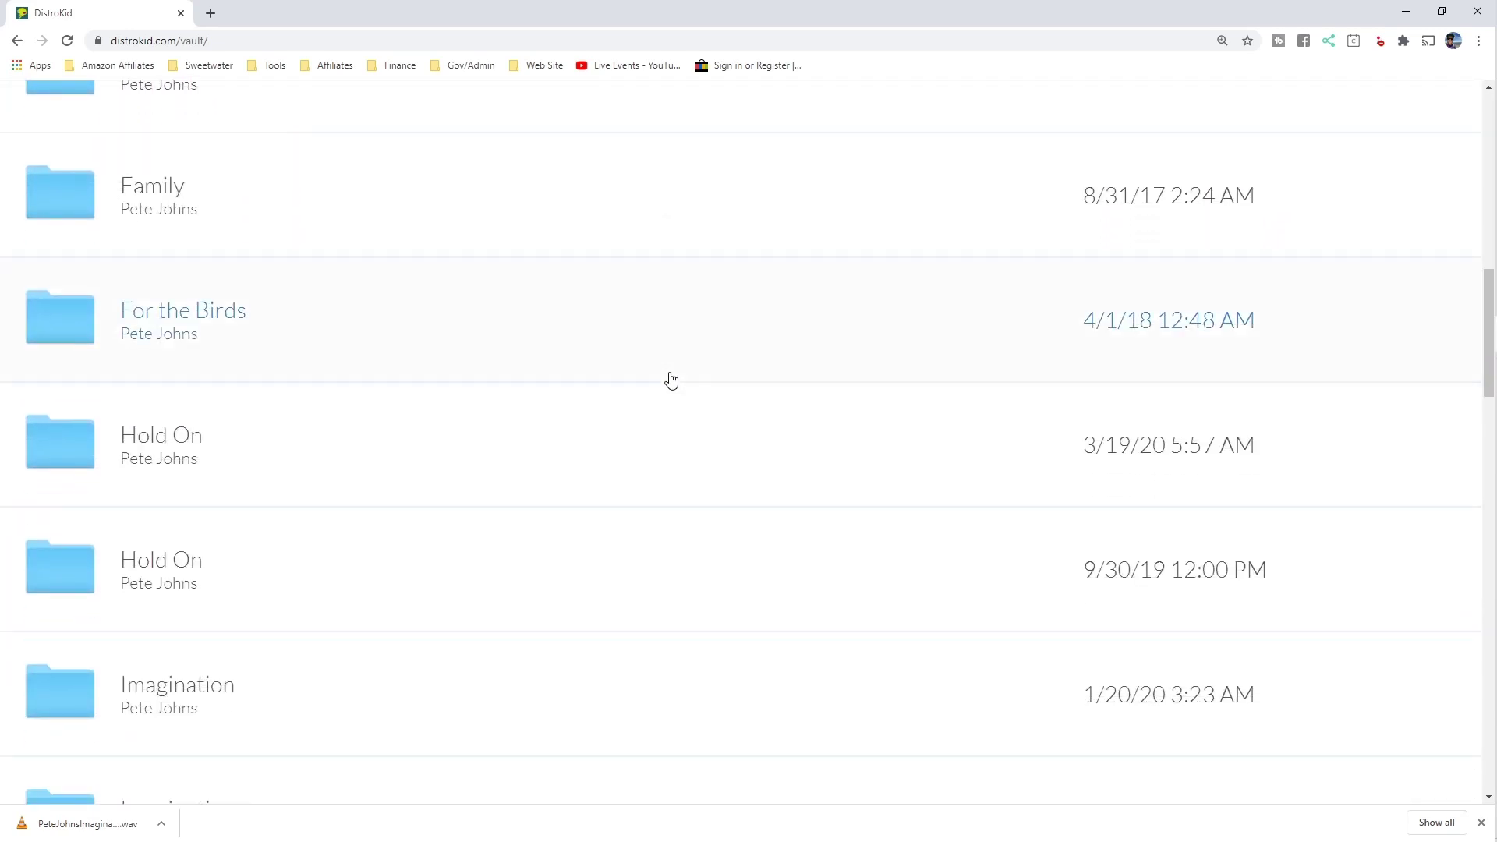
{"action": "scroll", "coordinate": [672, 381], "scroll_direction": "down", "scroll_amount": 6}
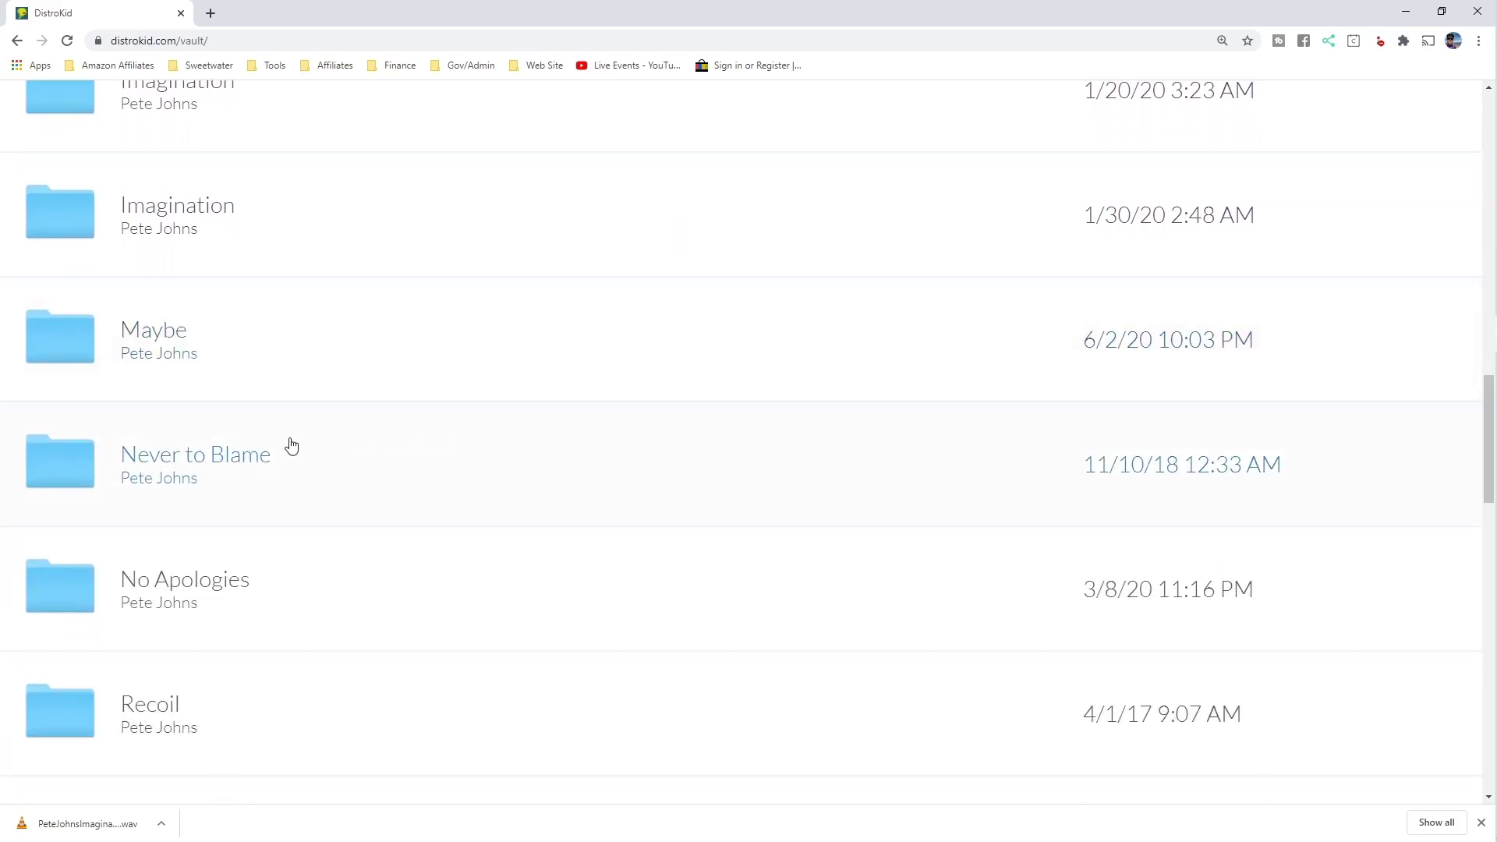
{"action": "left_click", "coordinate": [215, 457]}
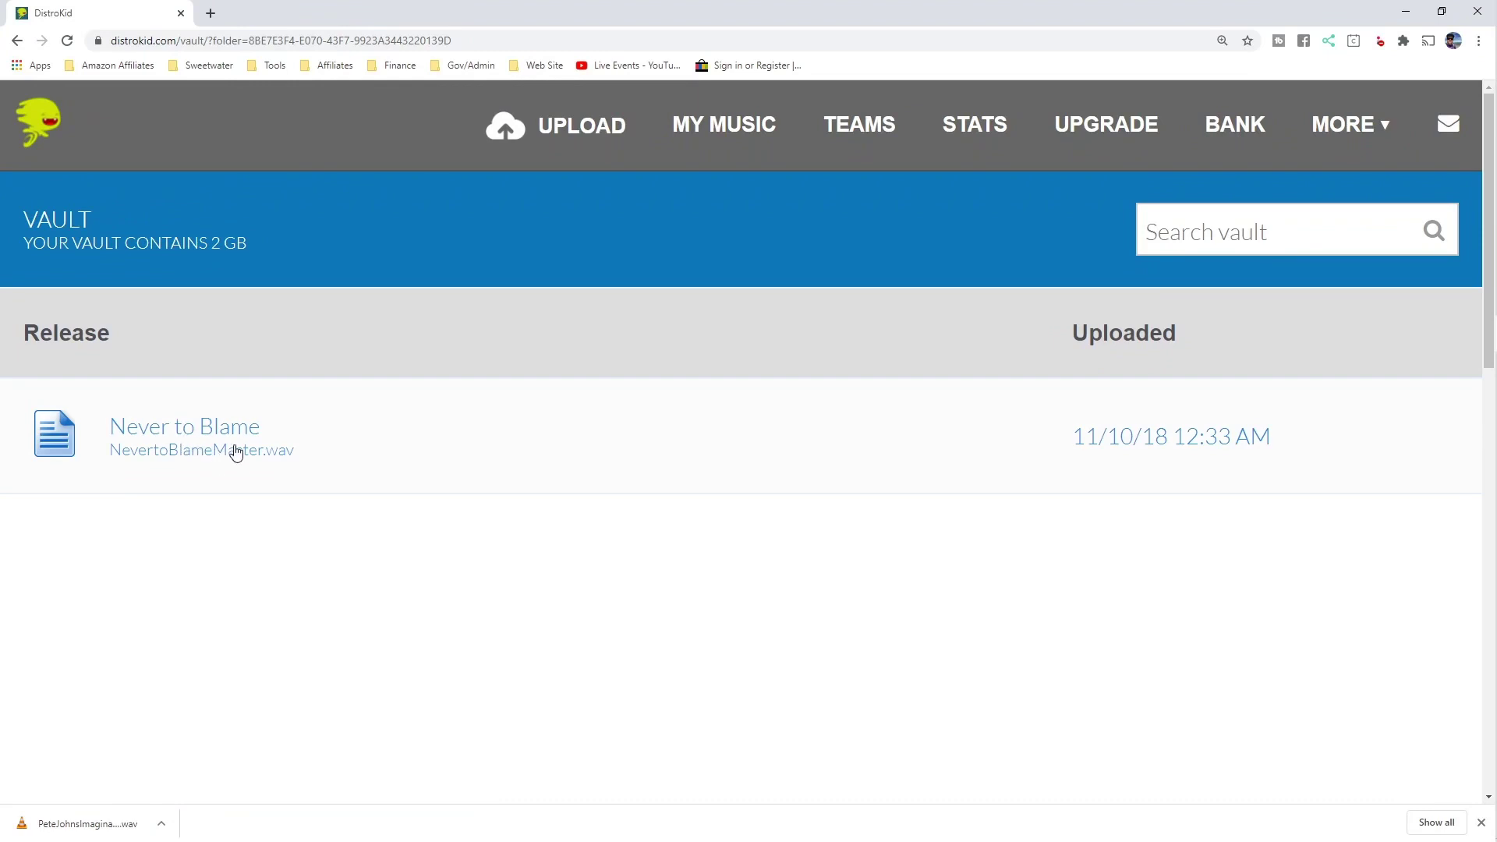
{"action": "left_click", "coordinate": [235, 452]}
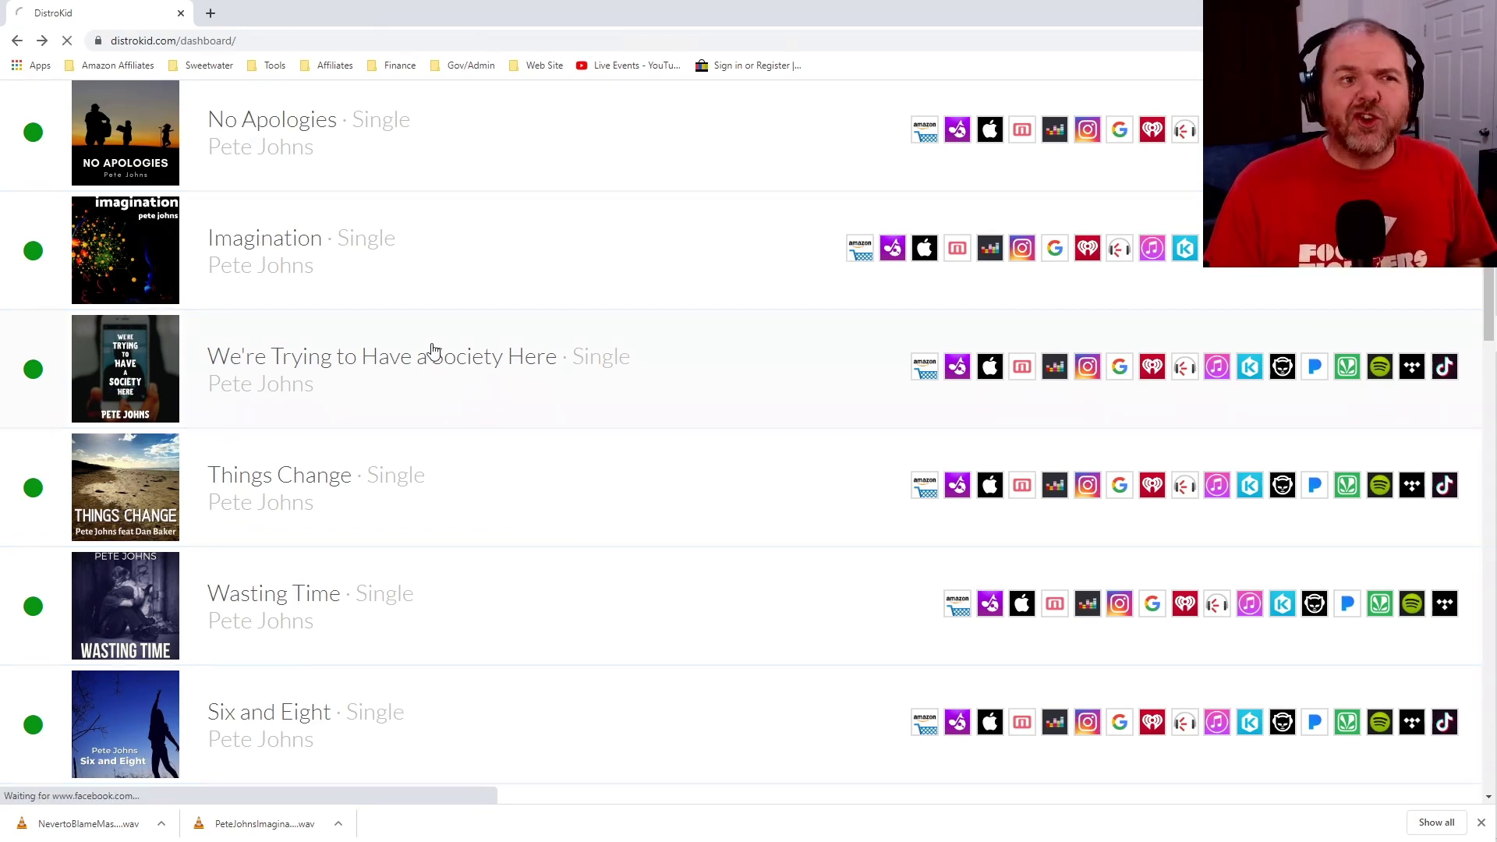
Open the We're Trying to Have a Society Here release and copy its ISRC QZHN31909980.
{"action": "left_click", "coordinate": [434, 351]}
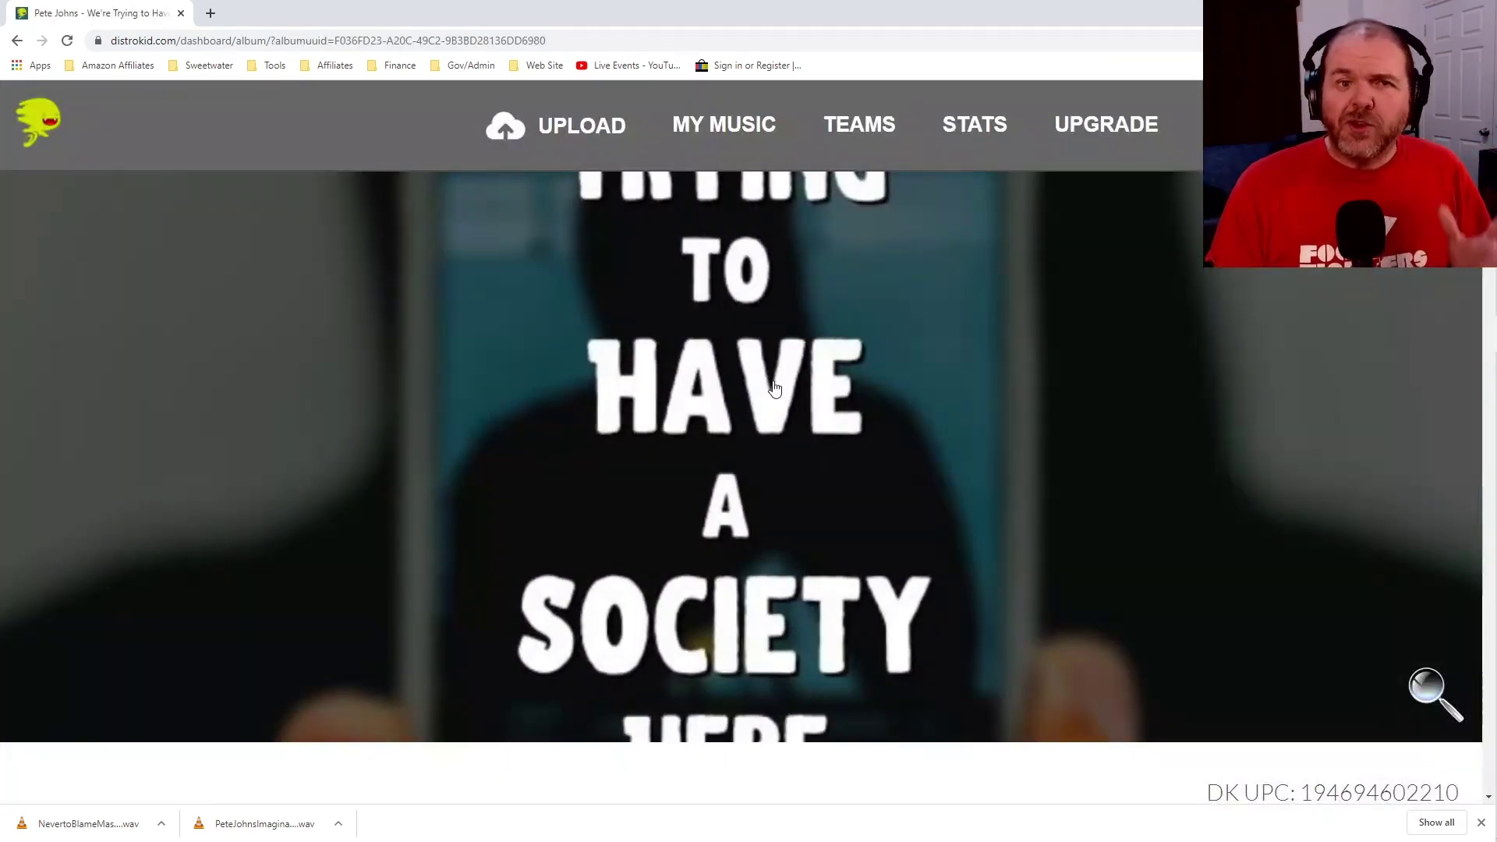
{"action": "scroll", "coordinate": [774, 388], "scroll_direction": "down", "scroll_amount": 7}
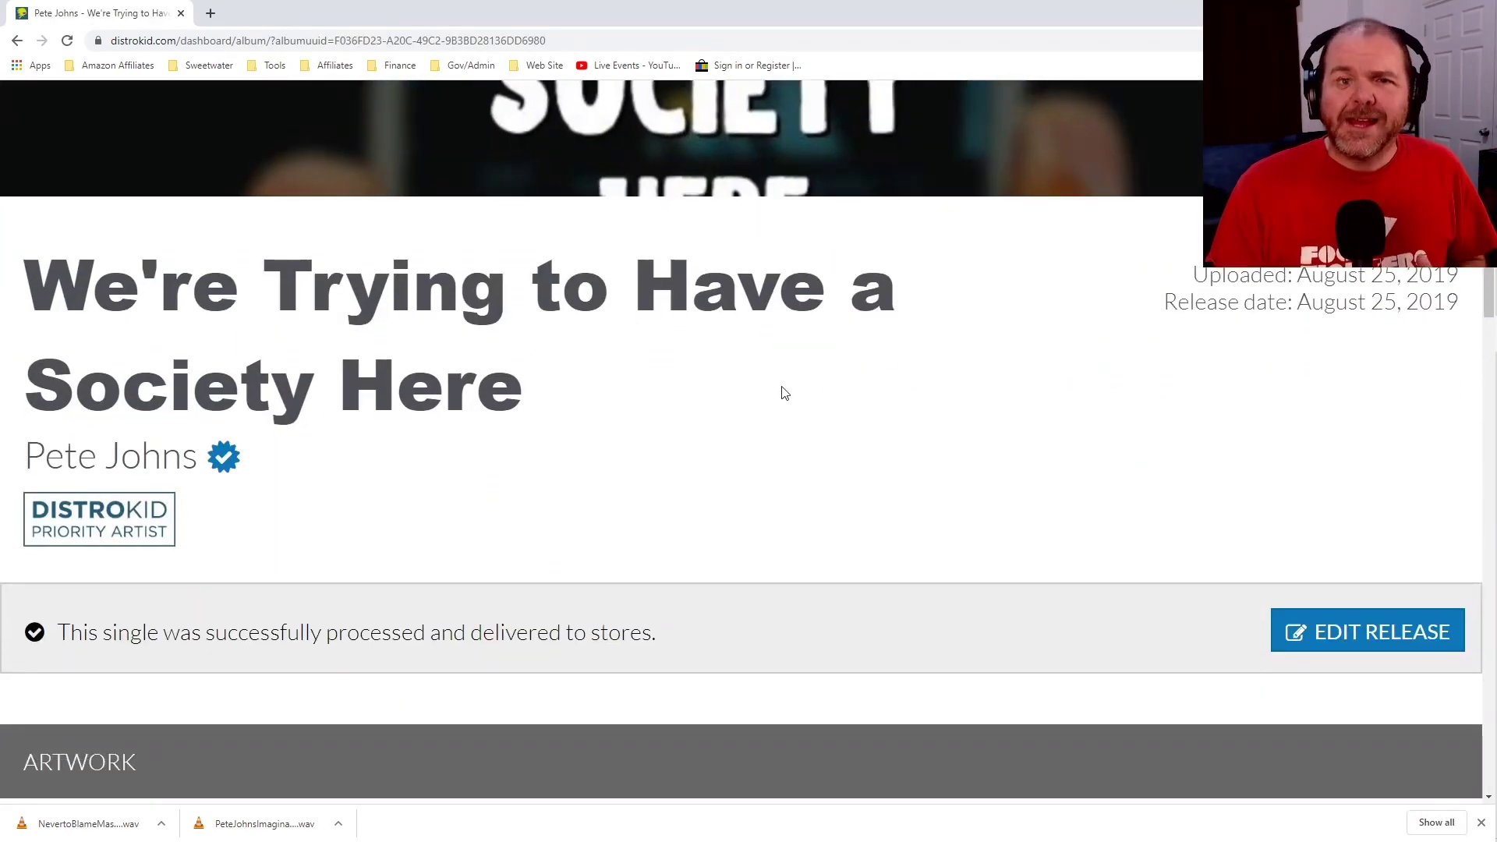
{"action": "scroll", "coordinate": [785, 393], "scroll_direction": "down", "scroll_amount": 4}
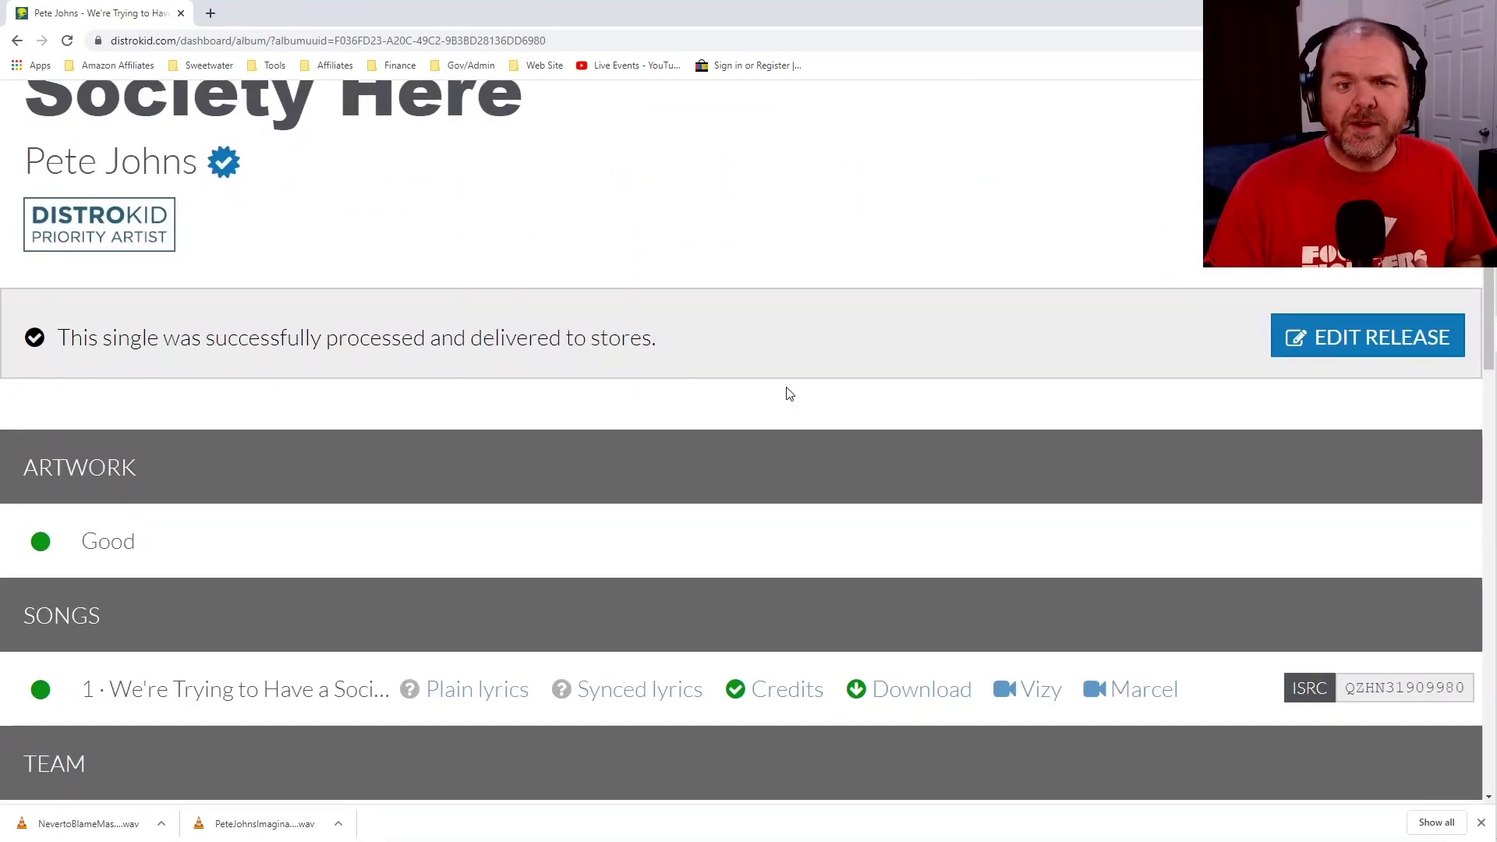
{"action": "scroll", "coordinate": [787, 394], "scroll_direction": "down", "scroll_amount": 2}
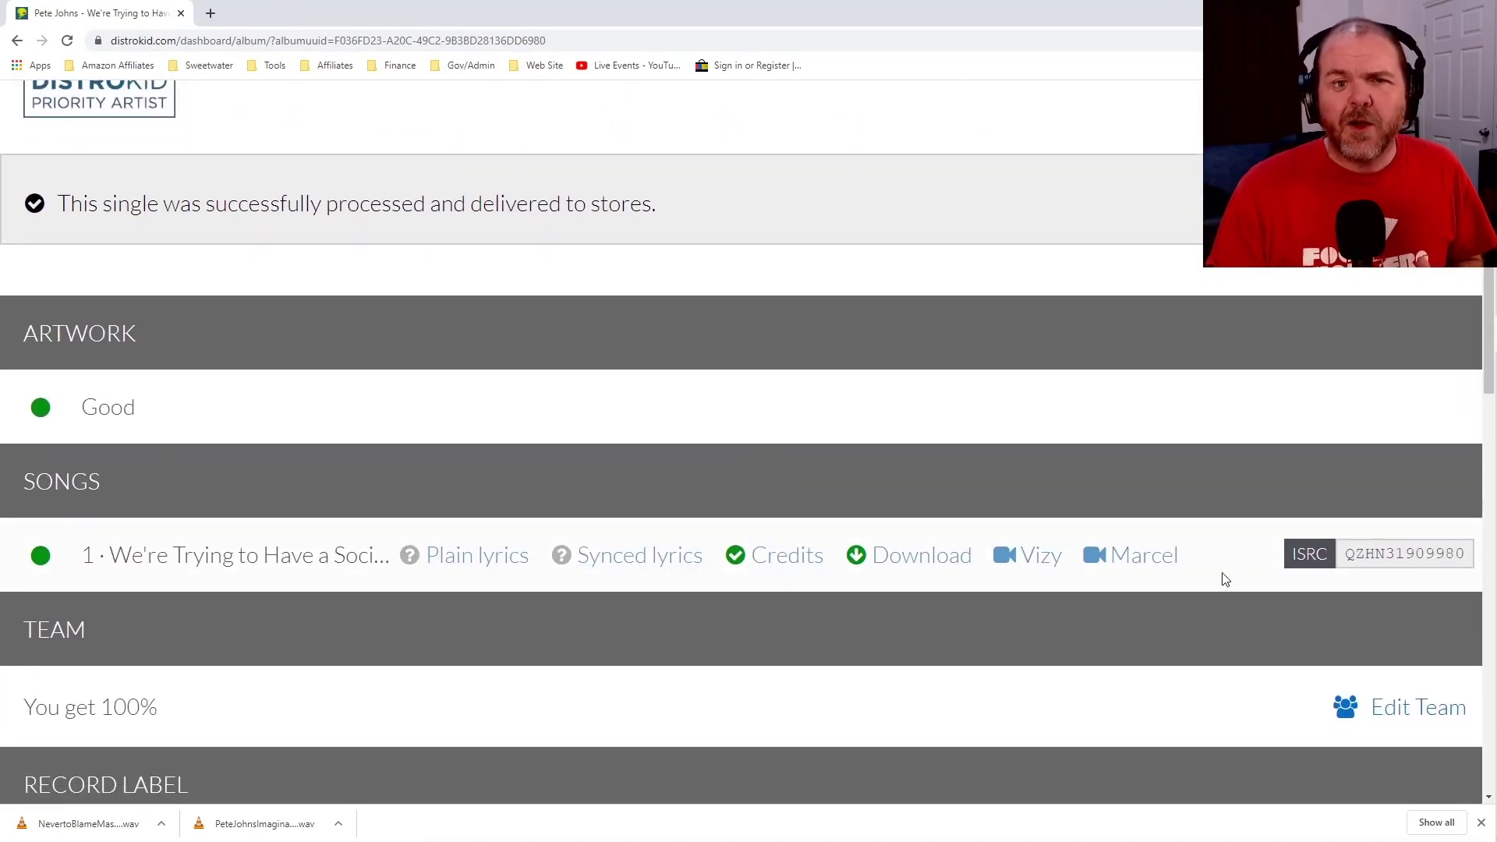
{"action": "left_click_drag", "start_coordinate": [1347, 556], "coordinate": [1464, 556]}
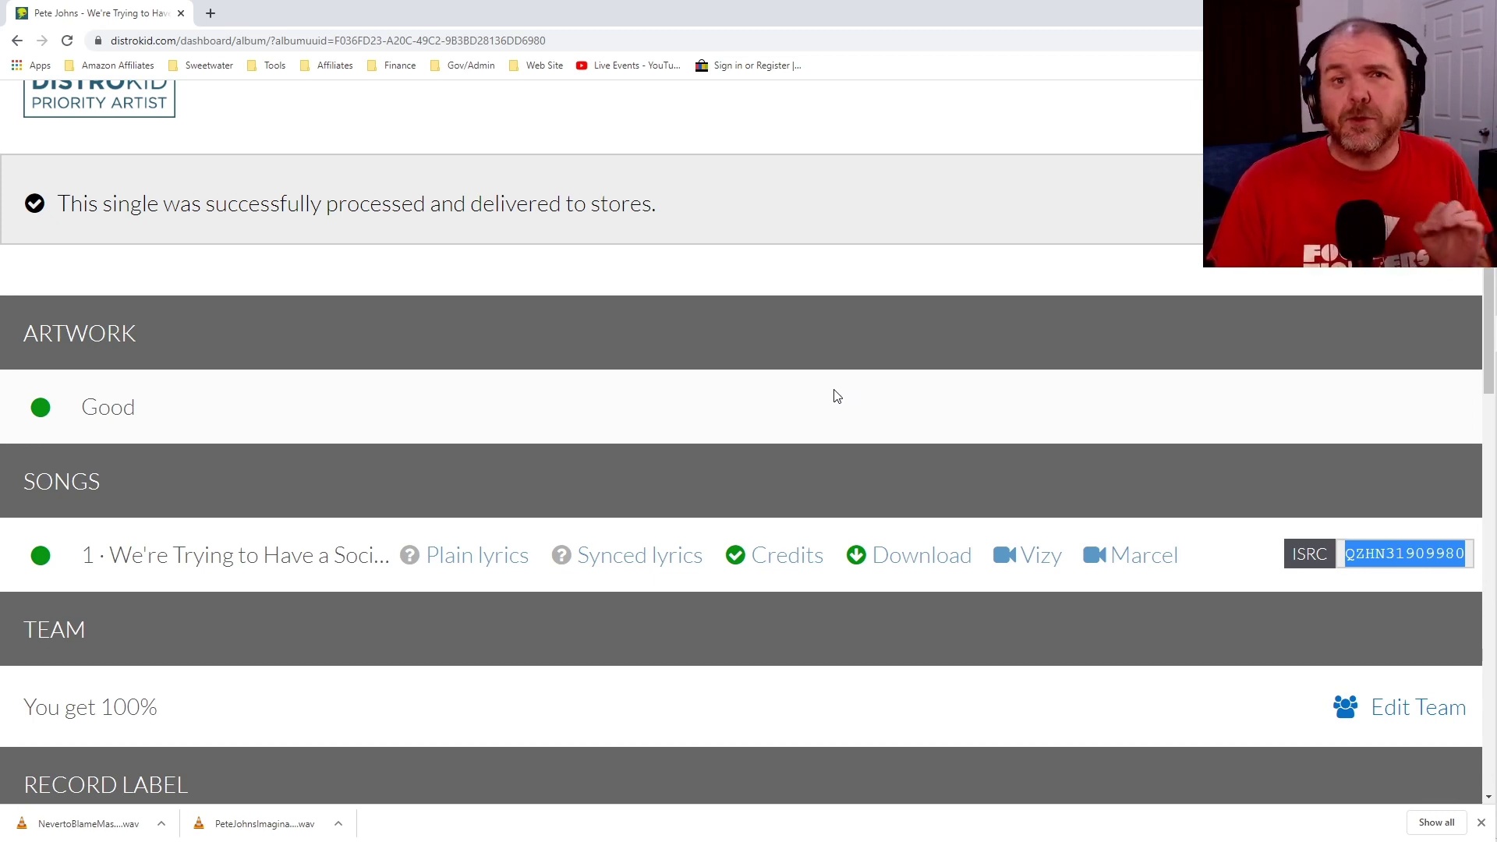
{"action": "scroll", "coordinate": [836, 396], "scroll_direction": "up", "scroll_amount": 8}
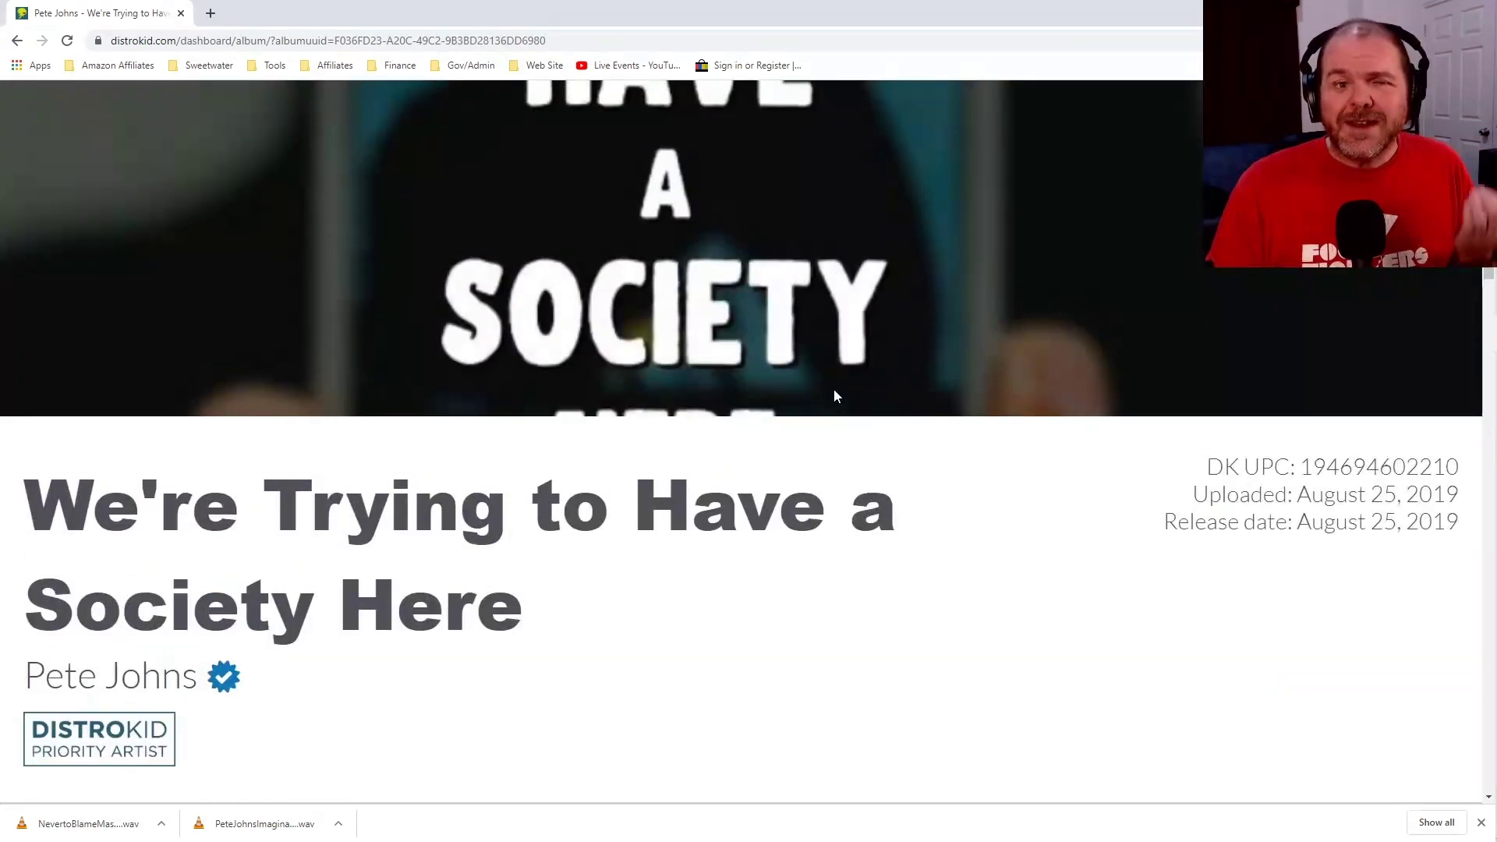
{"action": "scroll", "coordinate": [834, 394], "scroll_direction": "up", "scroll_amount": 4}
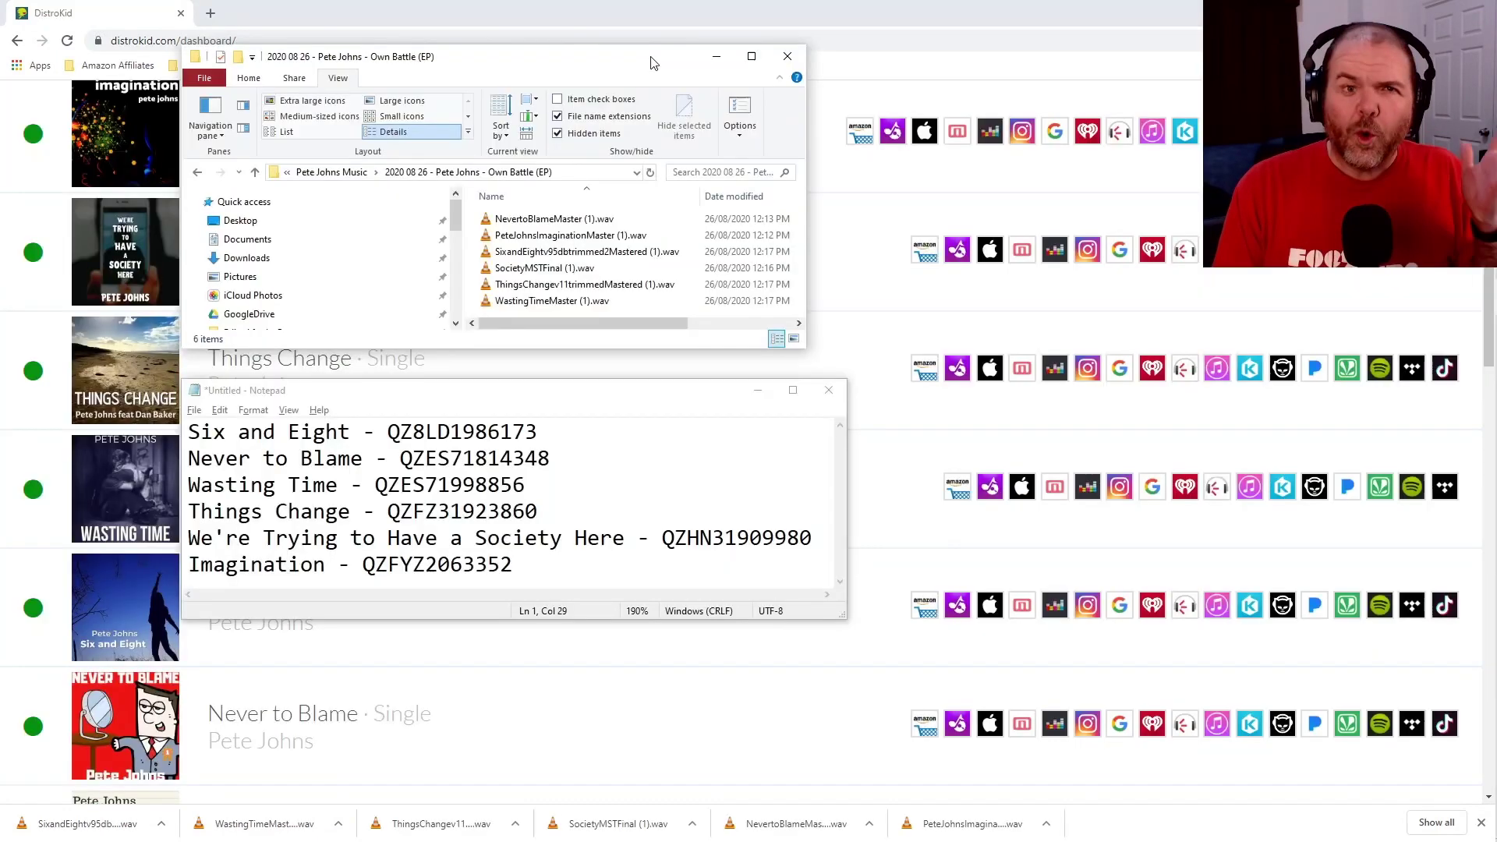
Go through the six master WAVs in the Own Battle (EP) folder, Never to Blame through Wasting Time.
{"action": "left_click", "coordinate": [538, 221]}
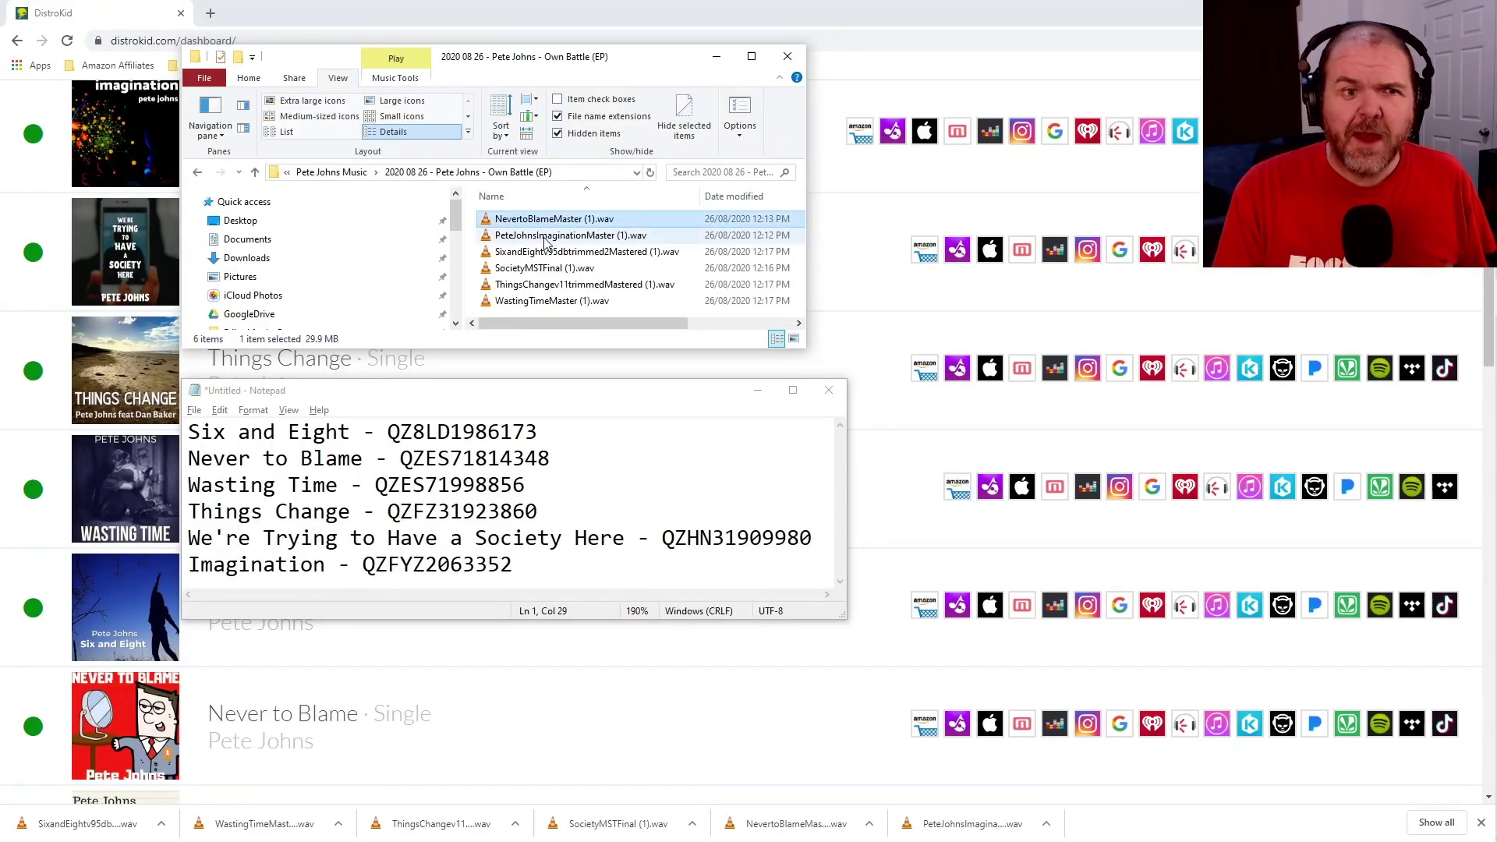
{"action": "left_click", "coordinate": [548, 236]}
{"action": "left_click", "coordinate": [550, 253]}
{"action": "left_click", "coordinate": [553, 269]}
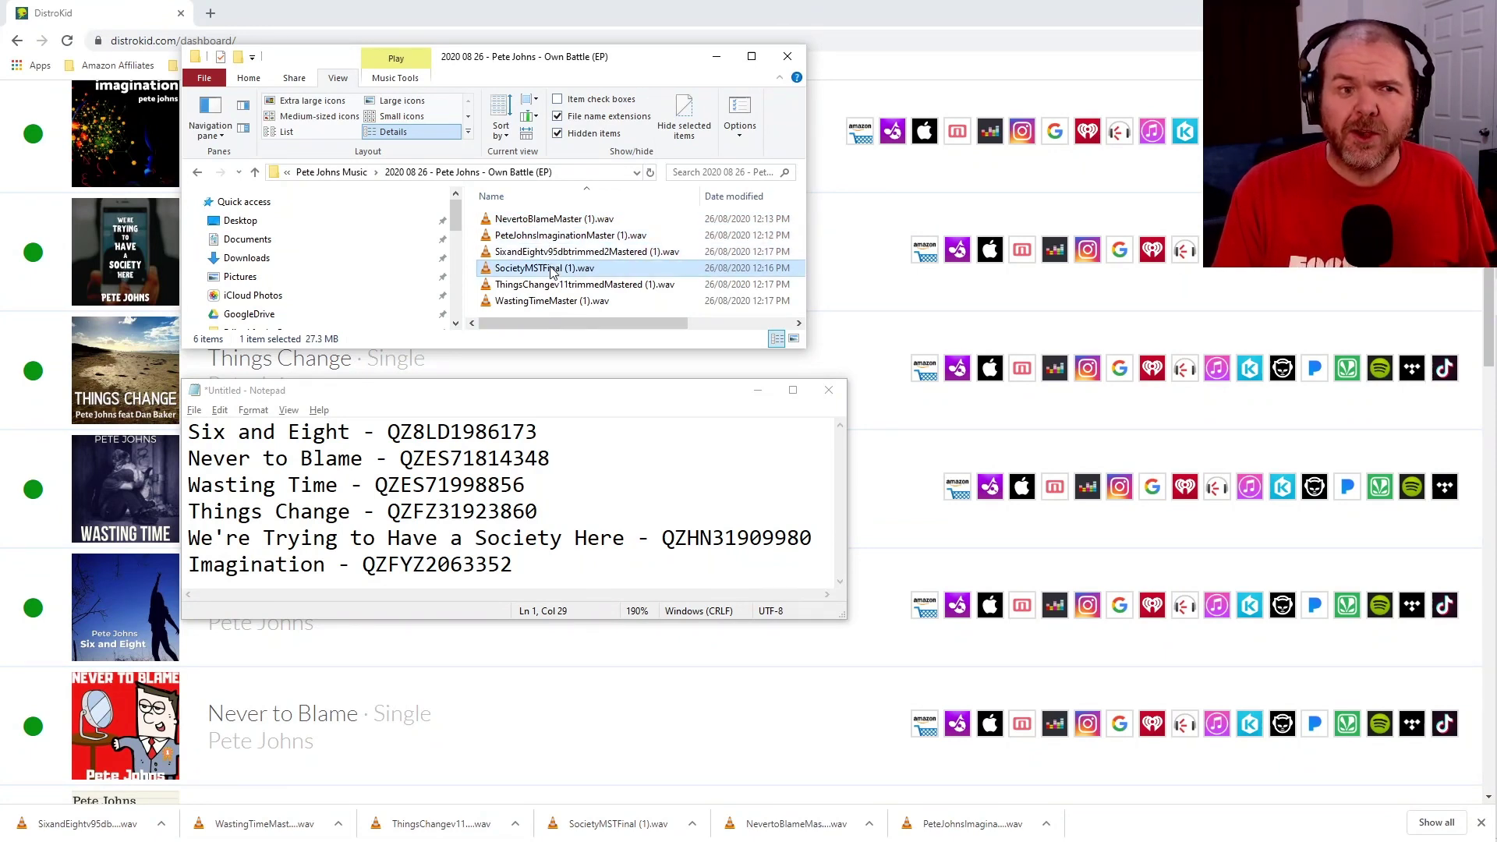
{"action": "left_click", "coordinate": [558, 285]}
{"action": "left_click", "coordinate": [563, 304]}
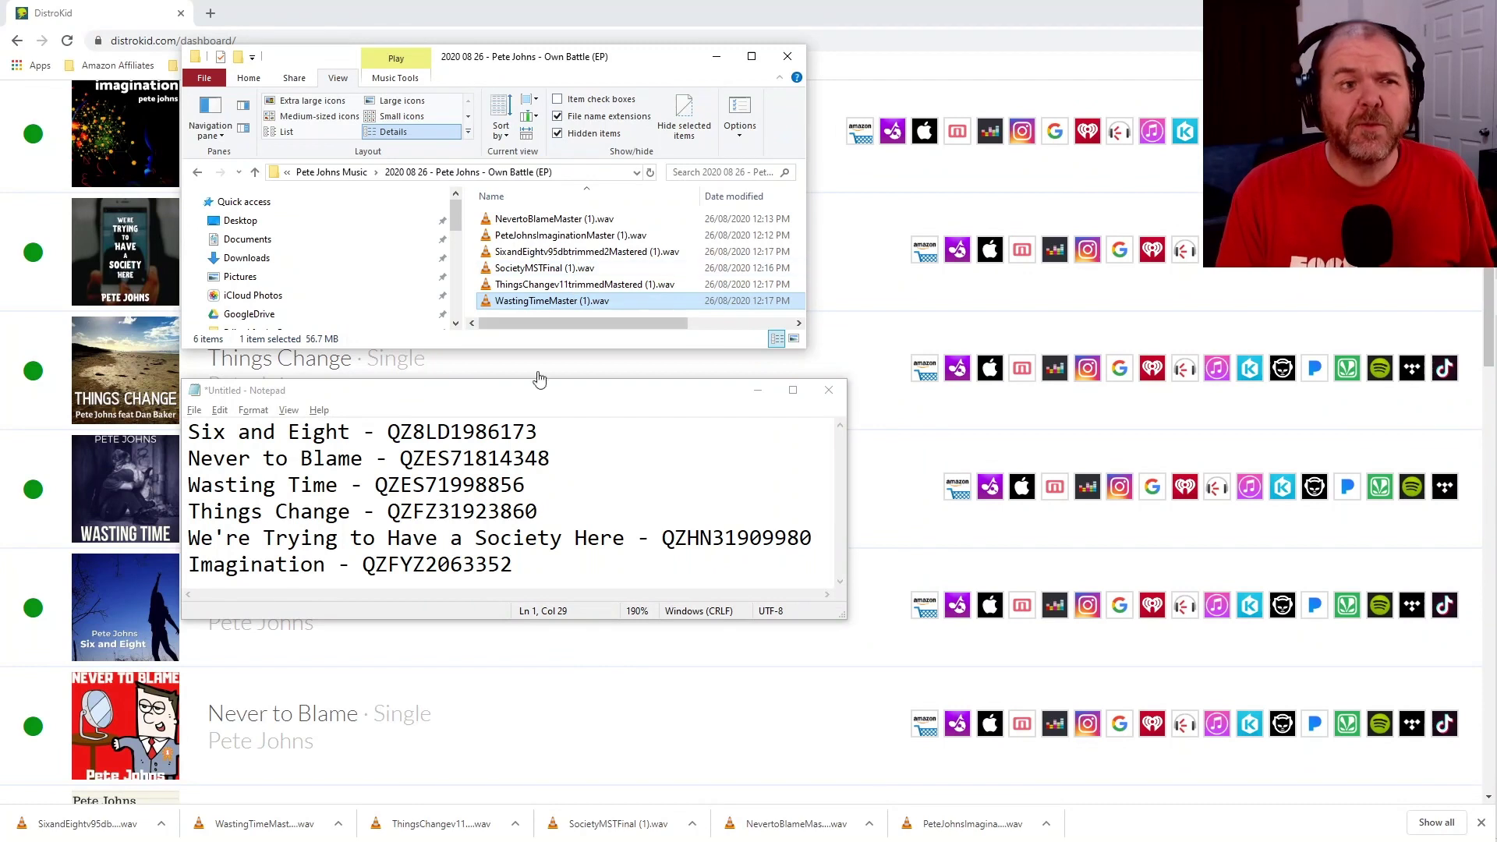
Check the Wasting Time and Imagination lines in the Notepad ISRC list.
{"action": "left_click", "coordinate": [556, 441]}
{"action": "left_click", "coordinate": [549, 485]}
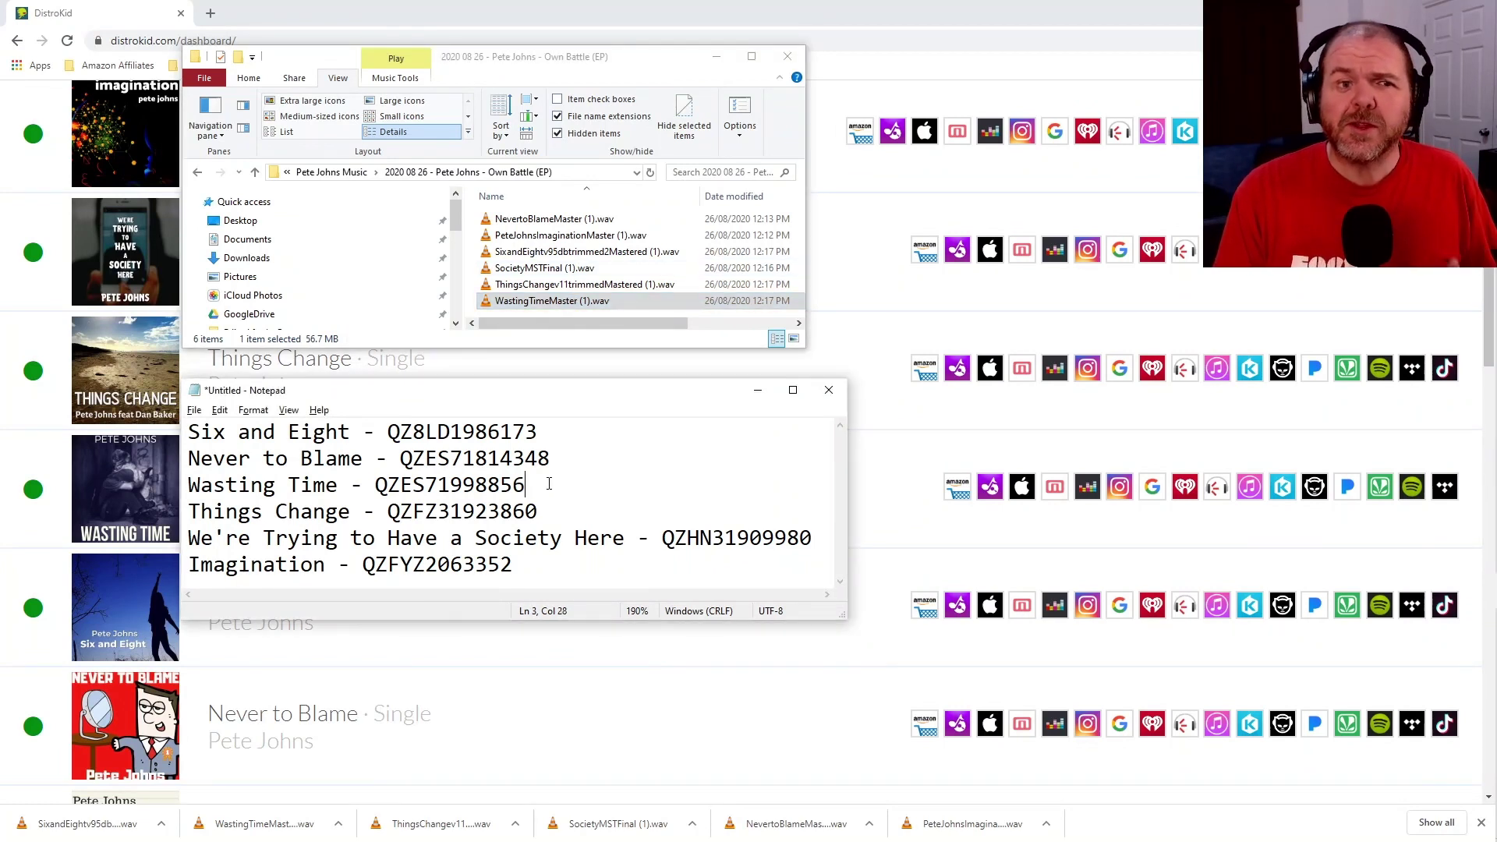
{"action": "left_click", "coordinate": [565, 555]}
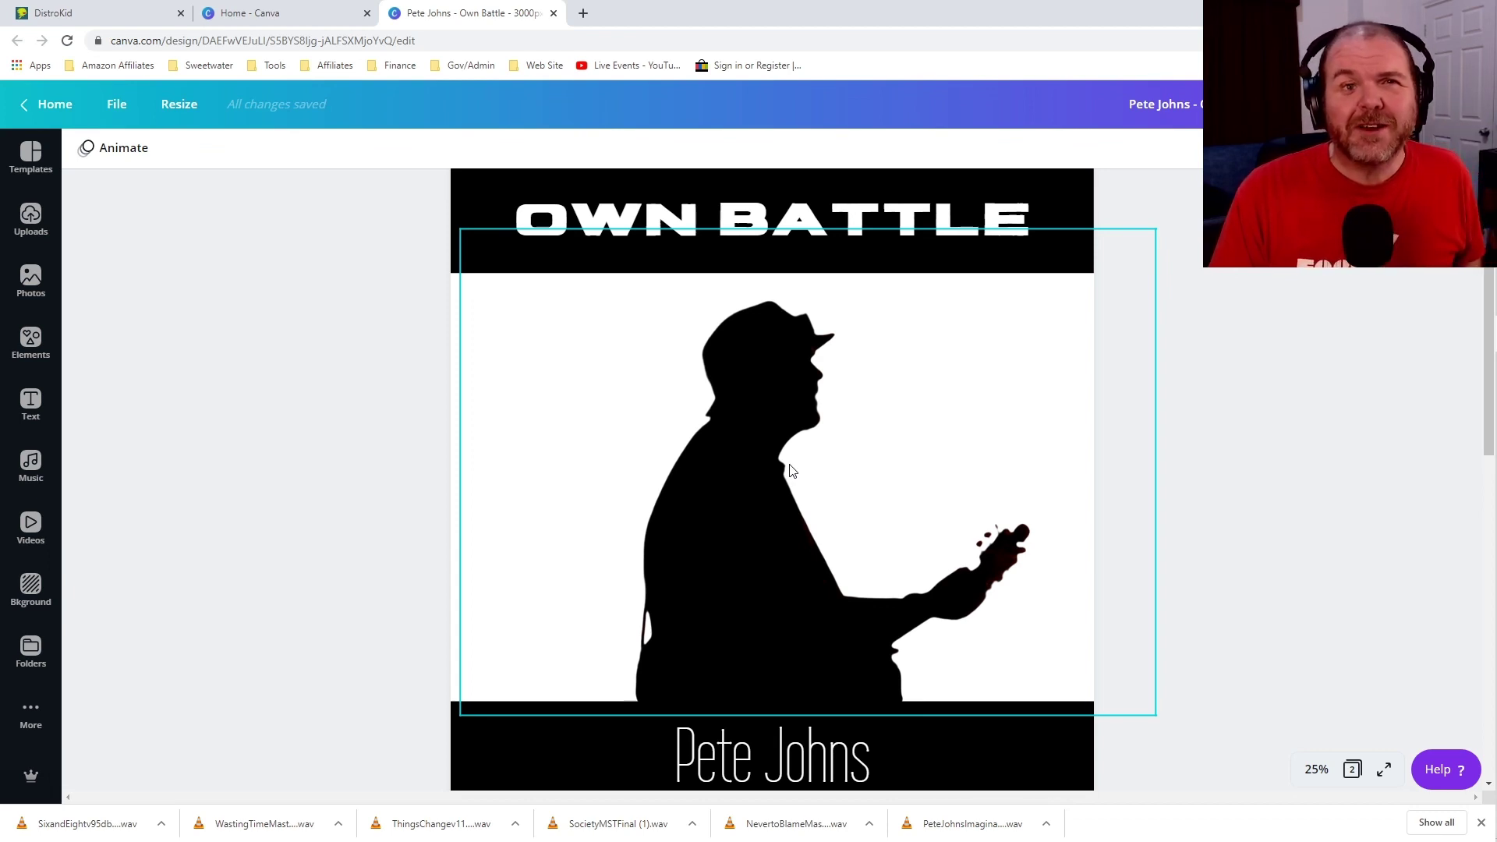
Export only page 1 of the Own Battle cover as a JPG at quality 100.
{"action": "left_click", "coordinate": [1471, 105]}
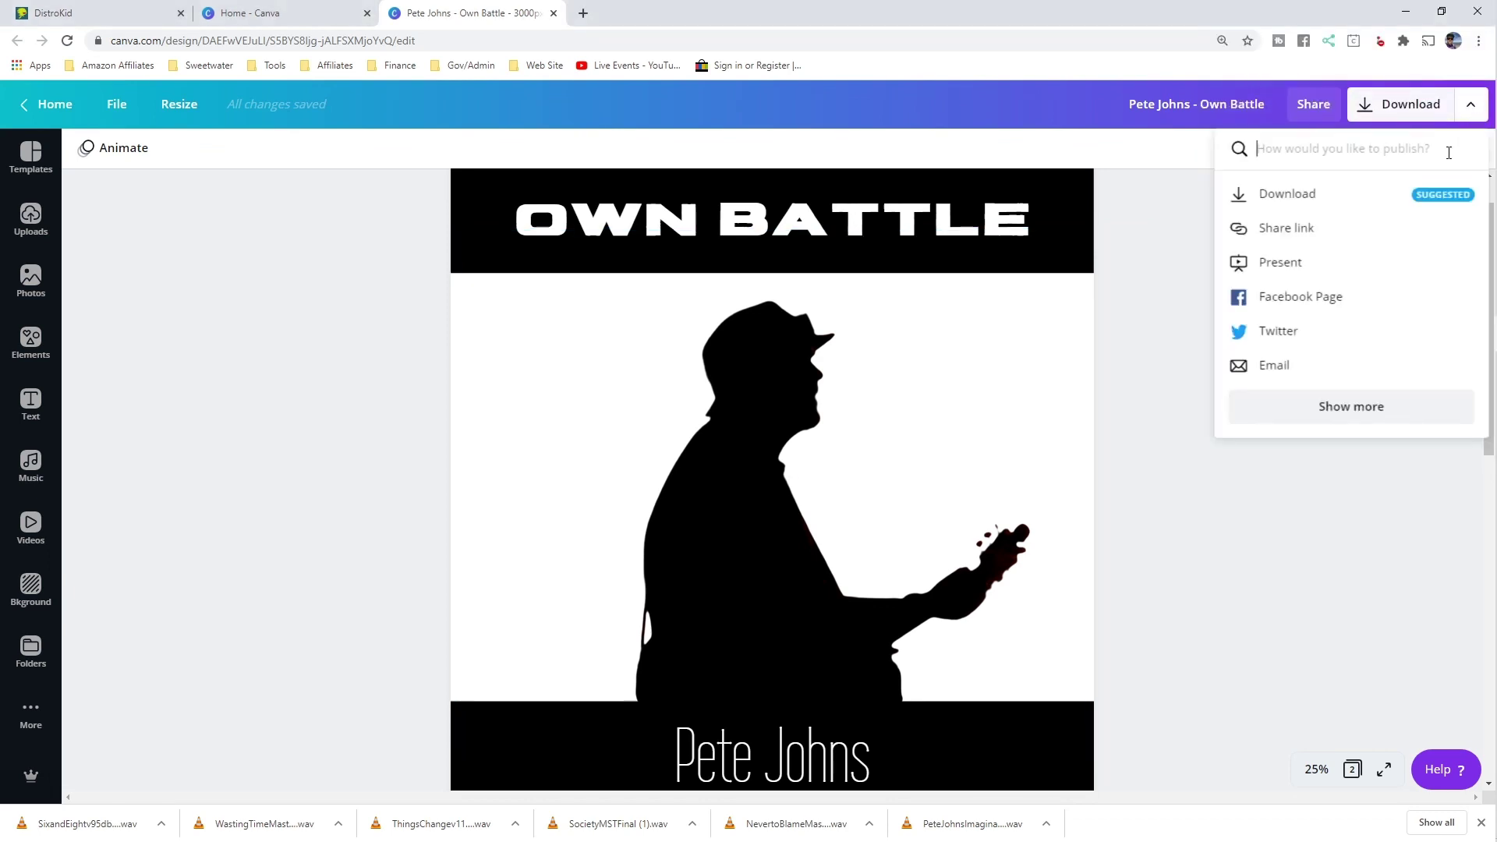
{"action": "left_click", "coordinate": [1306, 195]}
{"action": "left_click", "coordinate": [1377, 234]}
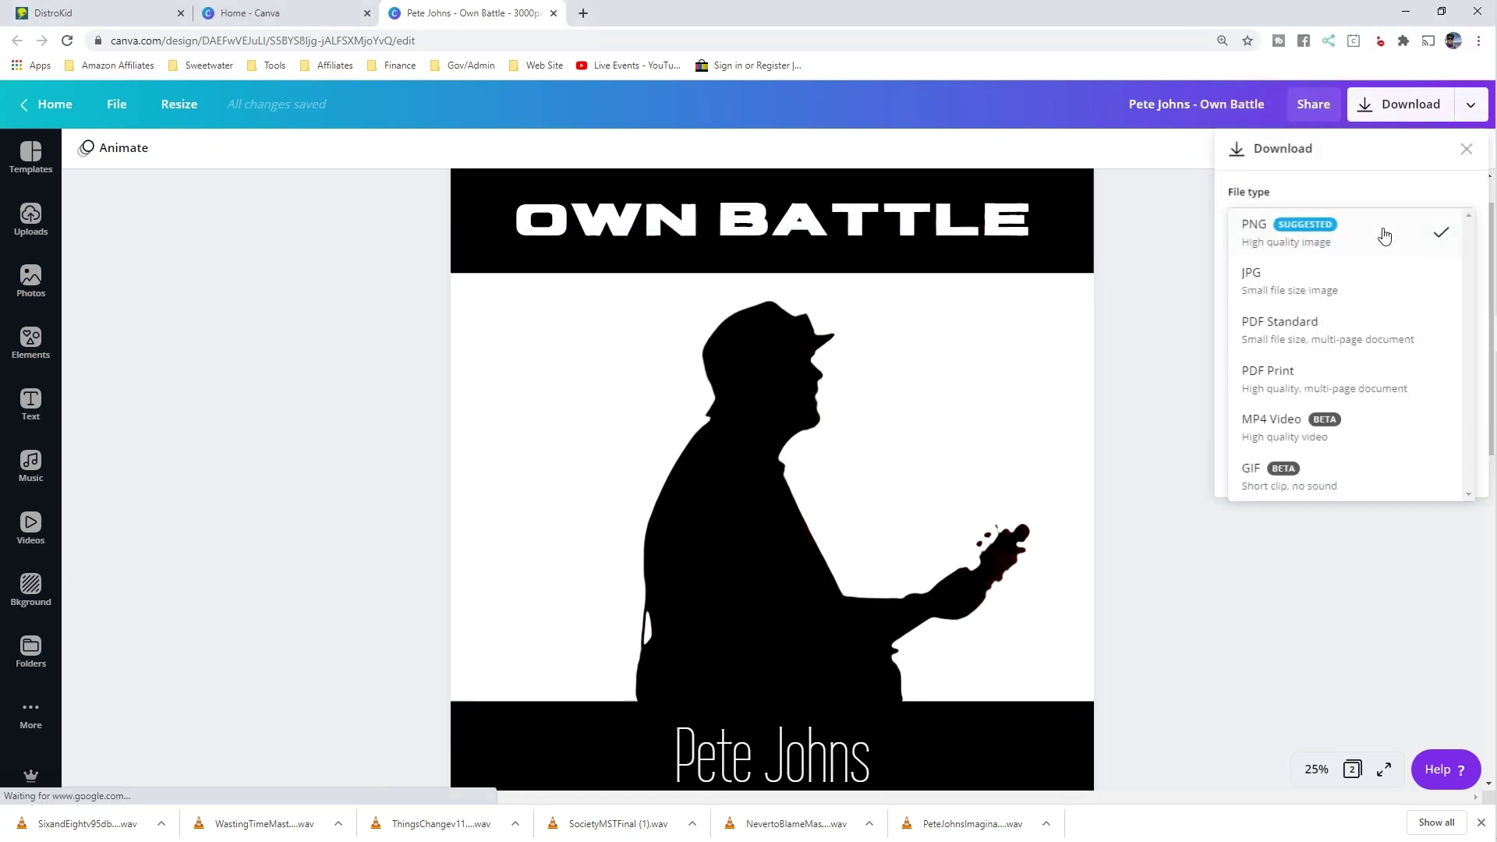
{"action": "left_click", "coordinate": [1328, 279]}
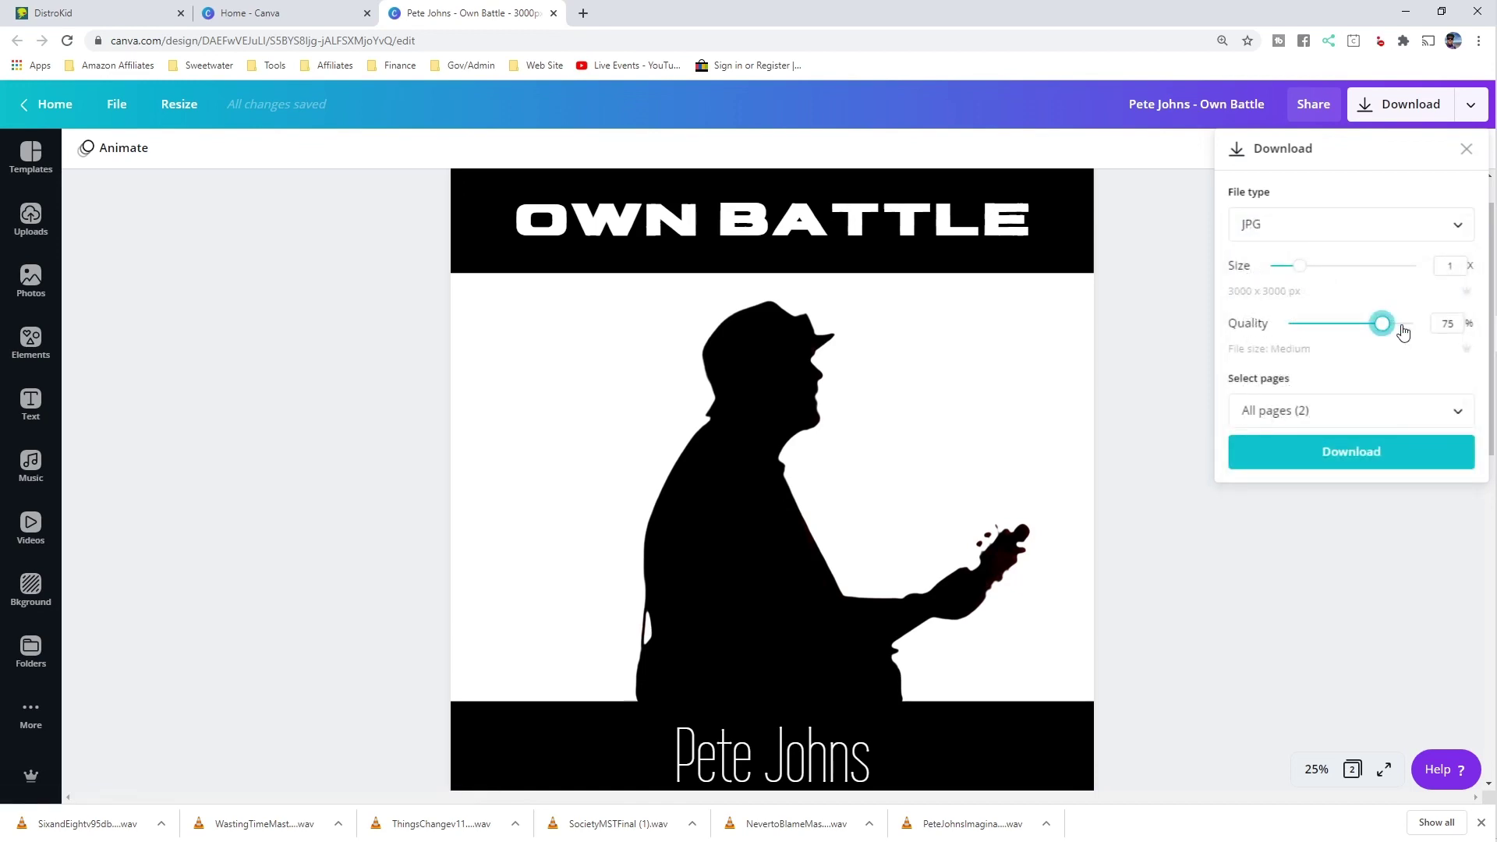
{"action": "left_click_drag", "start_coordinate": [1380, 323], "coordinate": [1416, 323]}
{"action": "left_click", "coordinate": [1455, 411]}
{"action": "left_click", "coordinate": [1453, 507]}
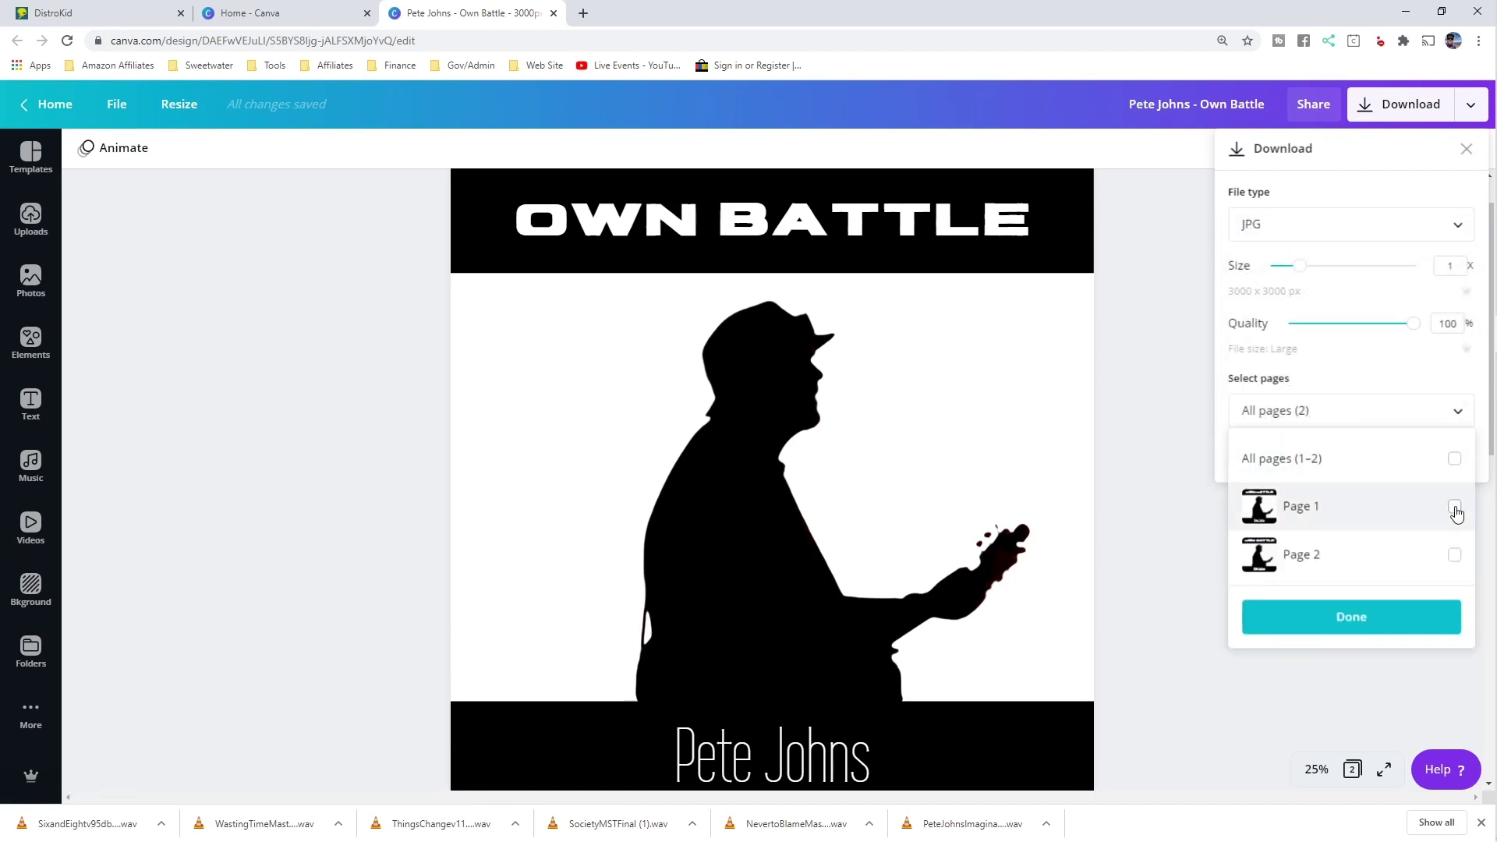
{"action": "left_click", "coordinate": [1401, 620]}
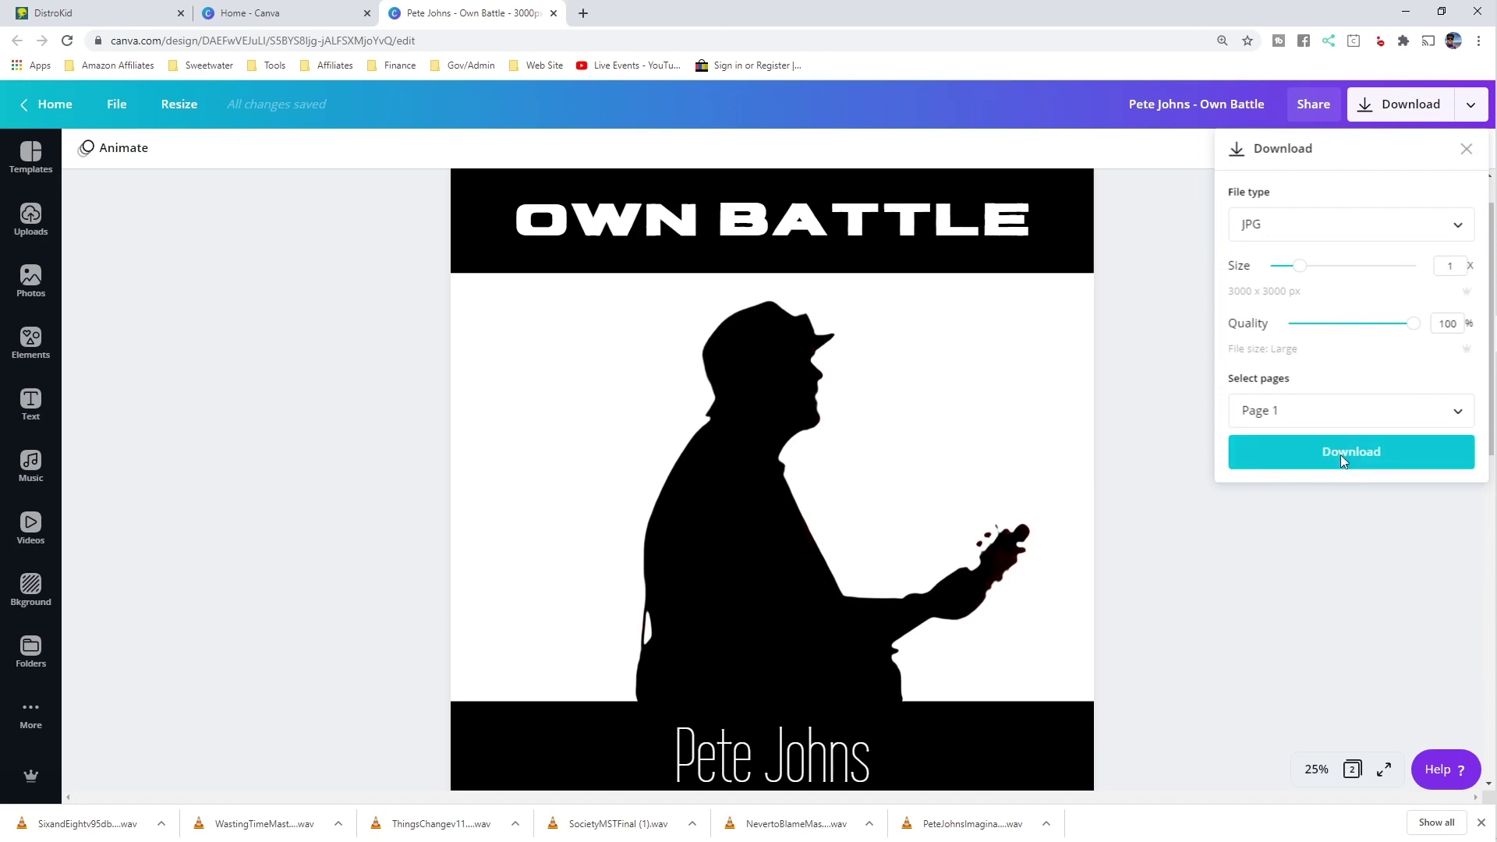
{"action": "left_click", "coordinate": [1340, 455]}
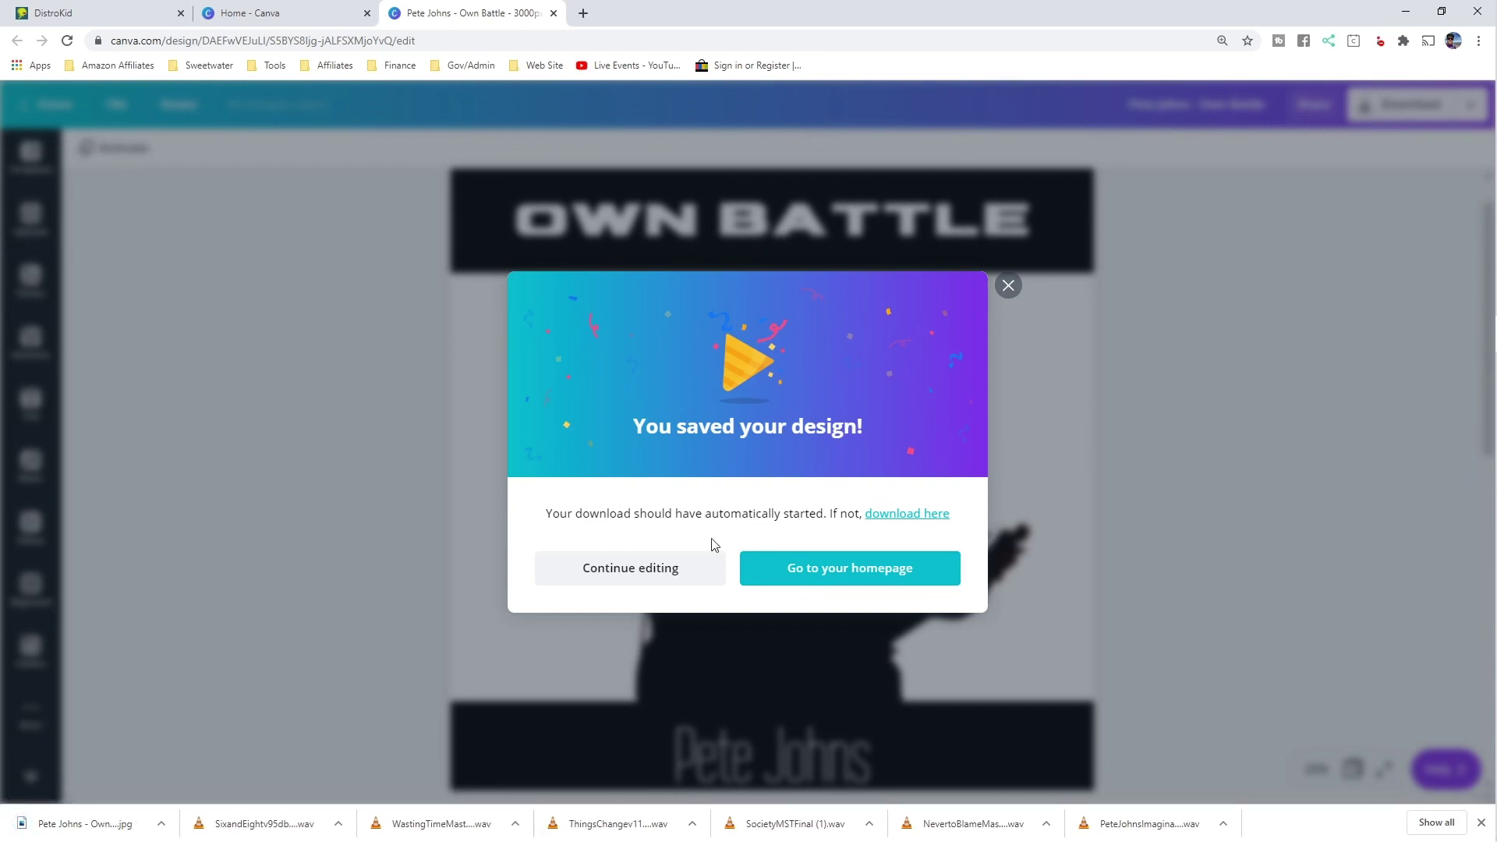
{"action": "left_click", "coordinate": [648, 574]}
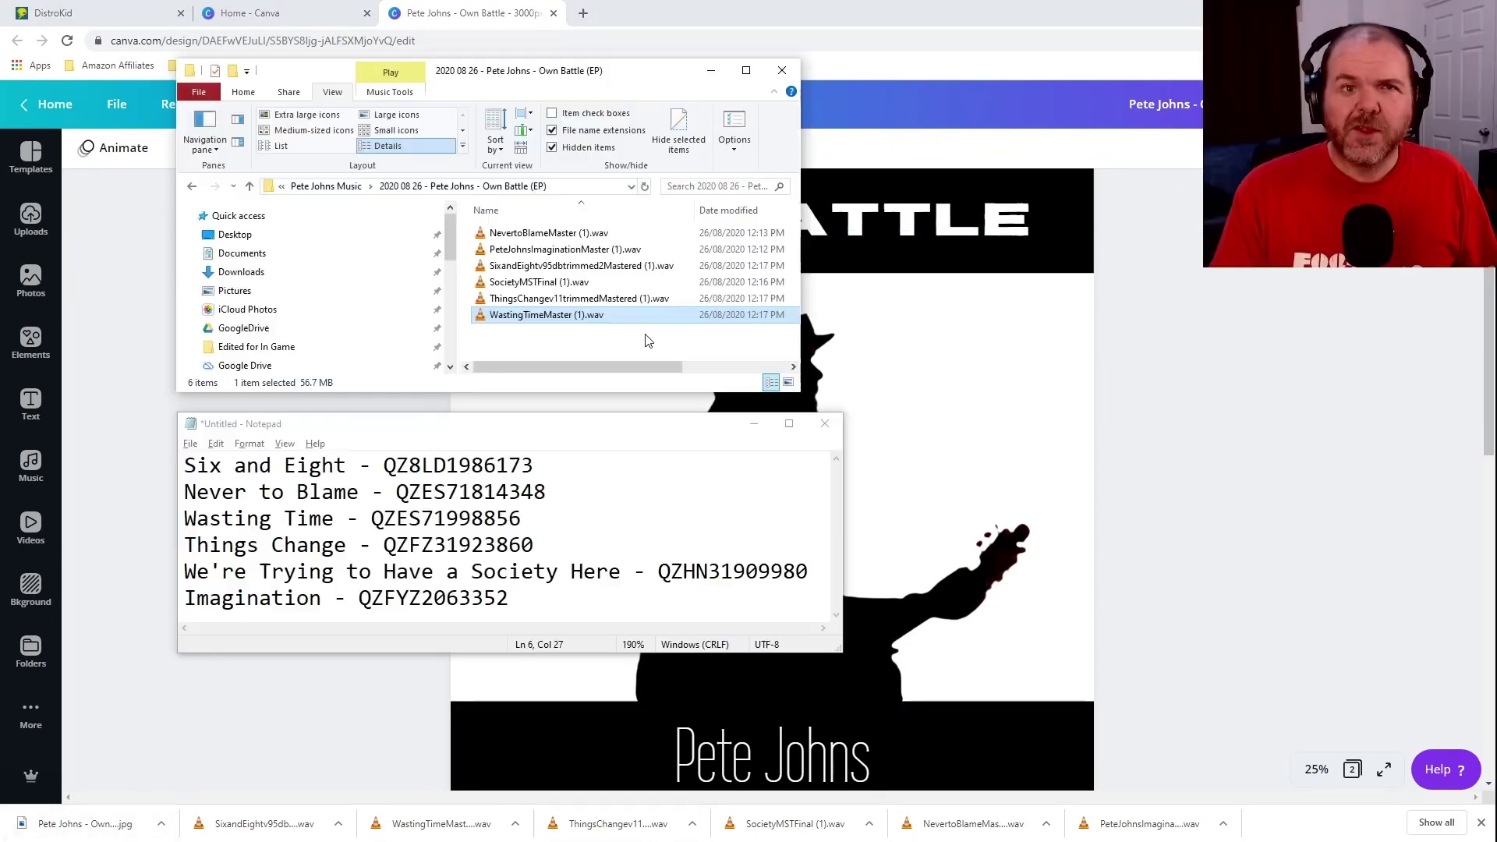
Paste the downloaded cover JPG into the Own Battle (EP) folder and bring the song notes forward.
{"action": "right_click", "coordinate": [538, 340]}
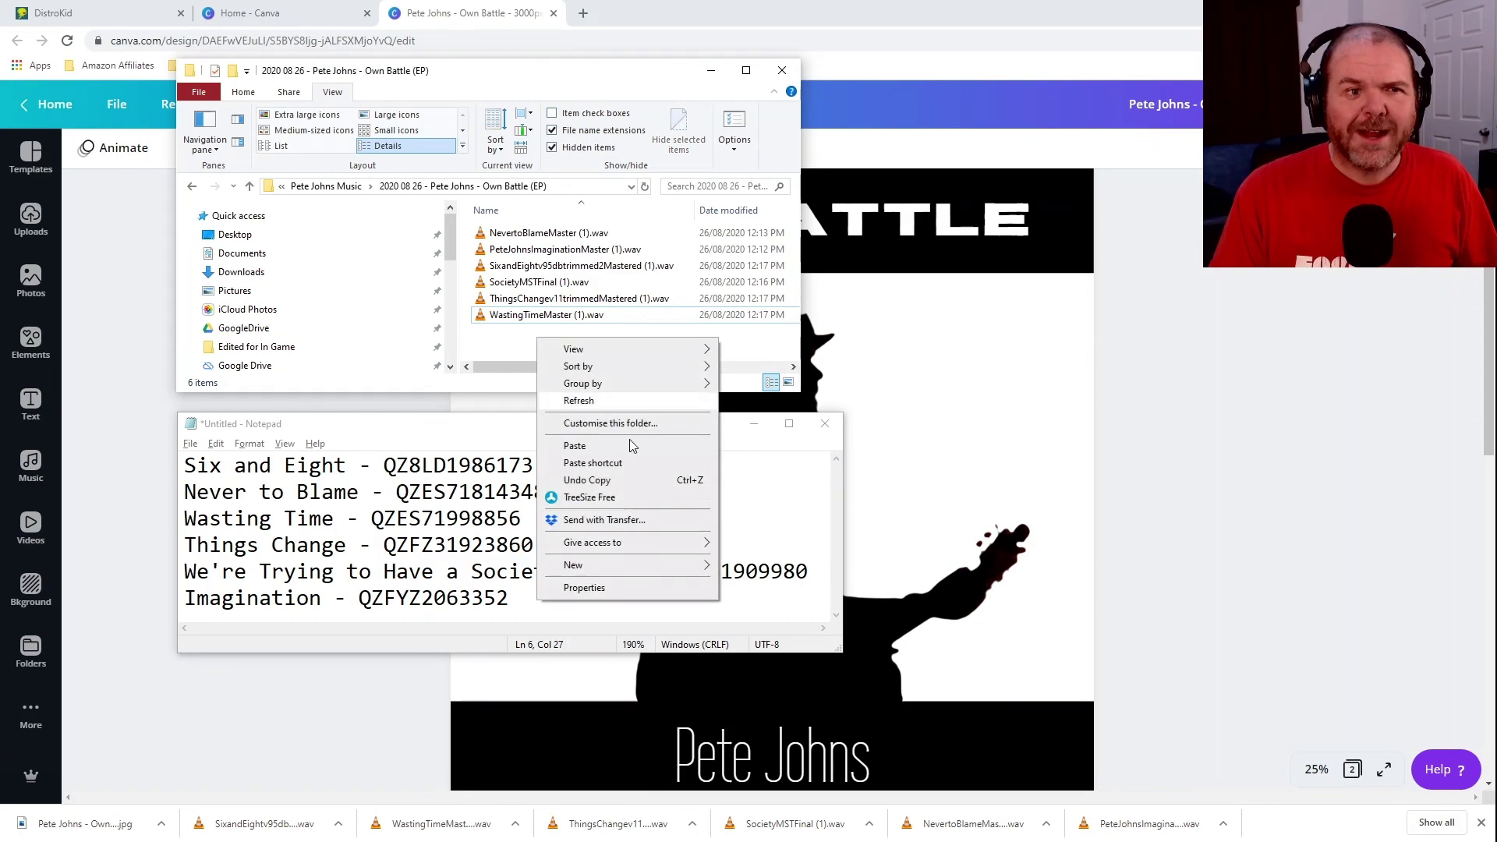
{"action": "left_click", "coordinate": [593, 447]}
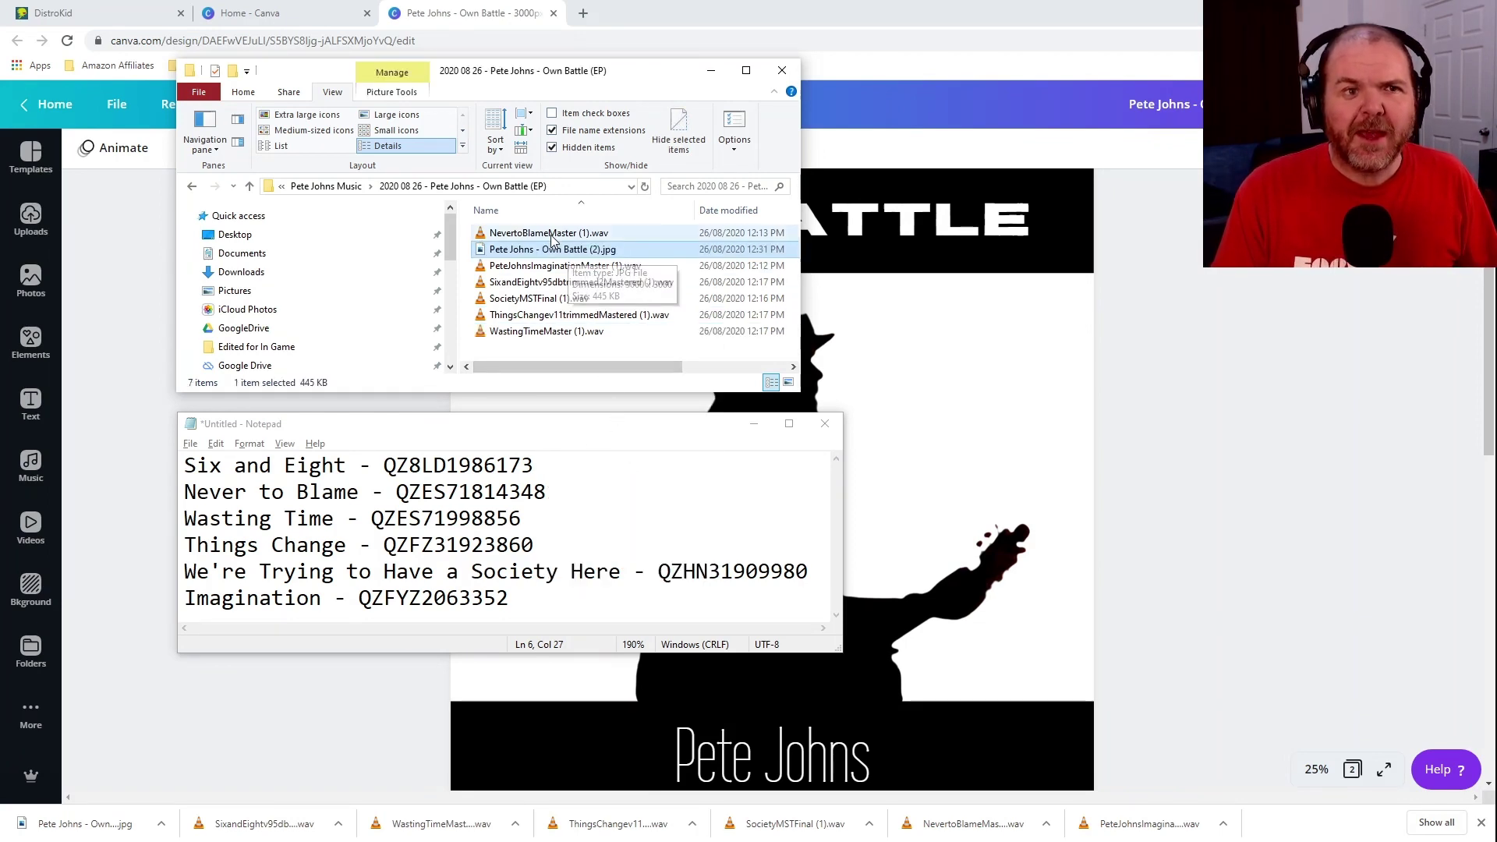
{"action": "left_click", "coordinate": [565, 282]}
{"action": "left_click", "coordinate": [565, 305]}
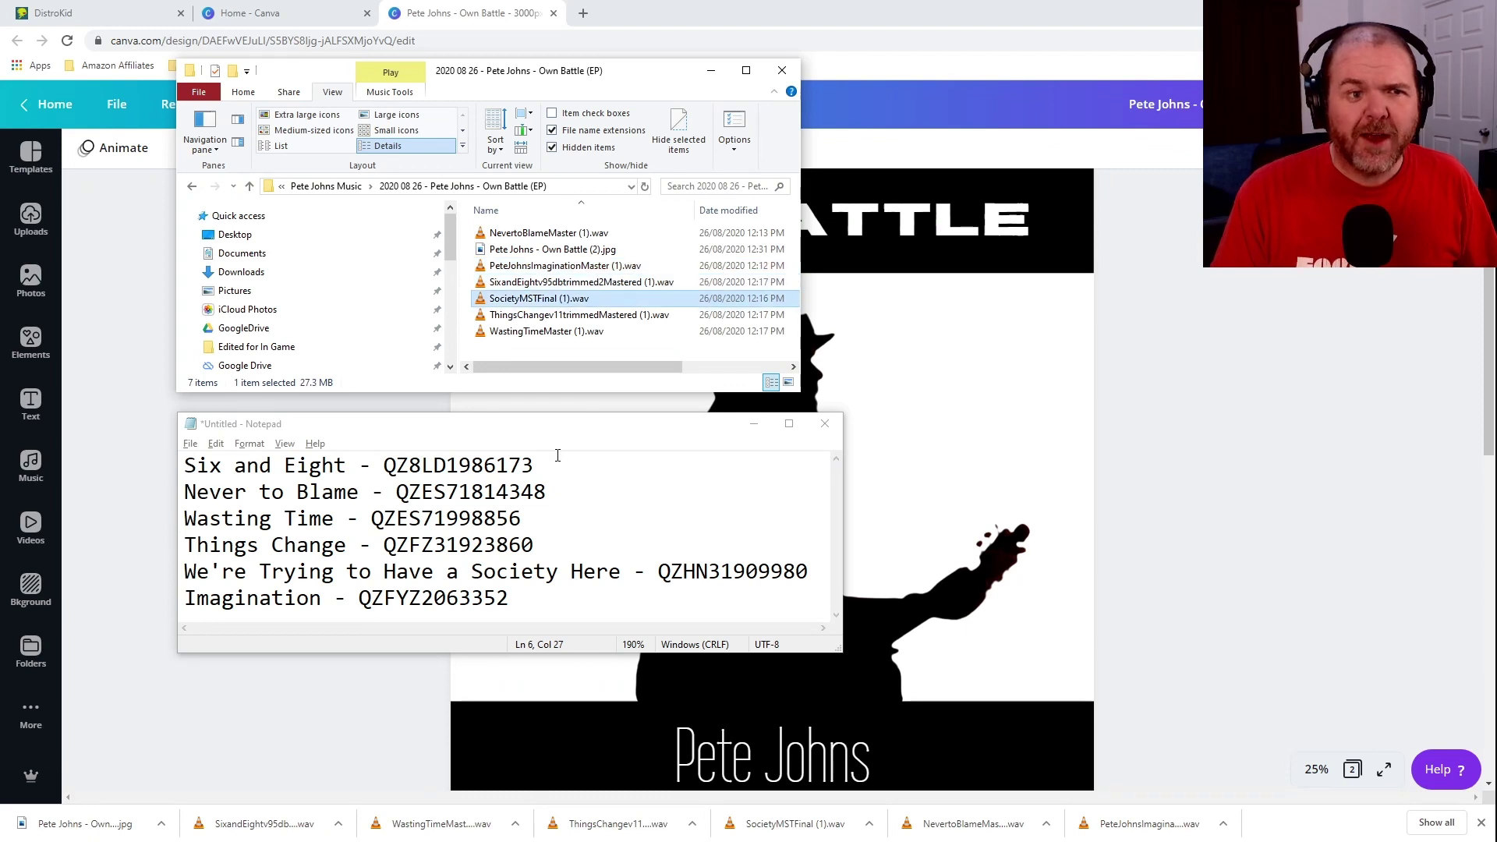
{"action": "left_click", "coordinate": [551, 465]}
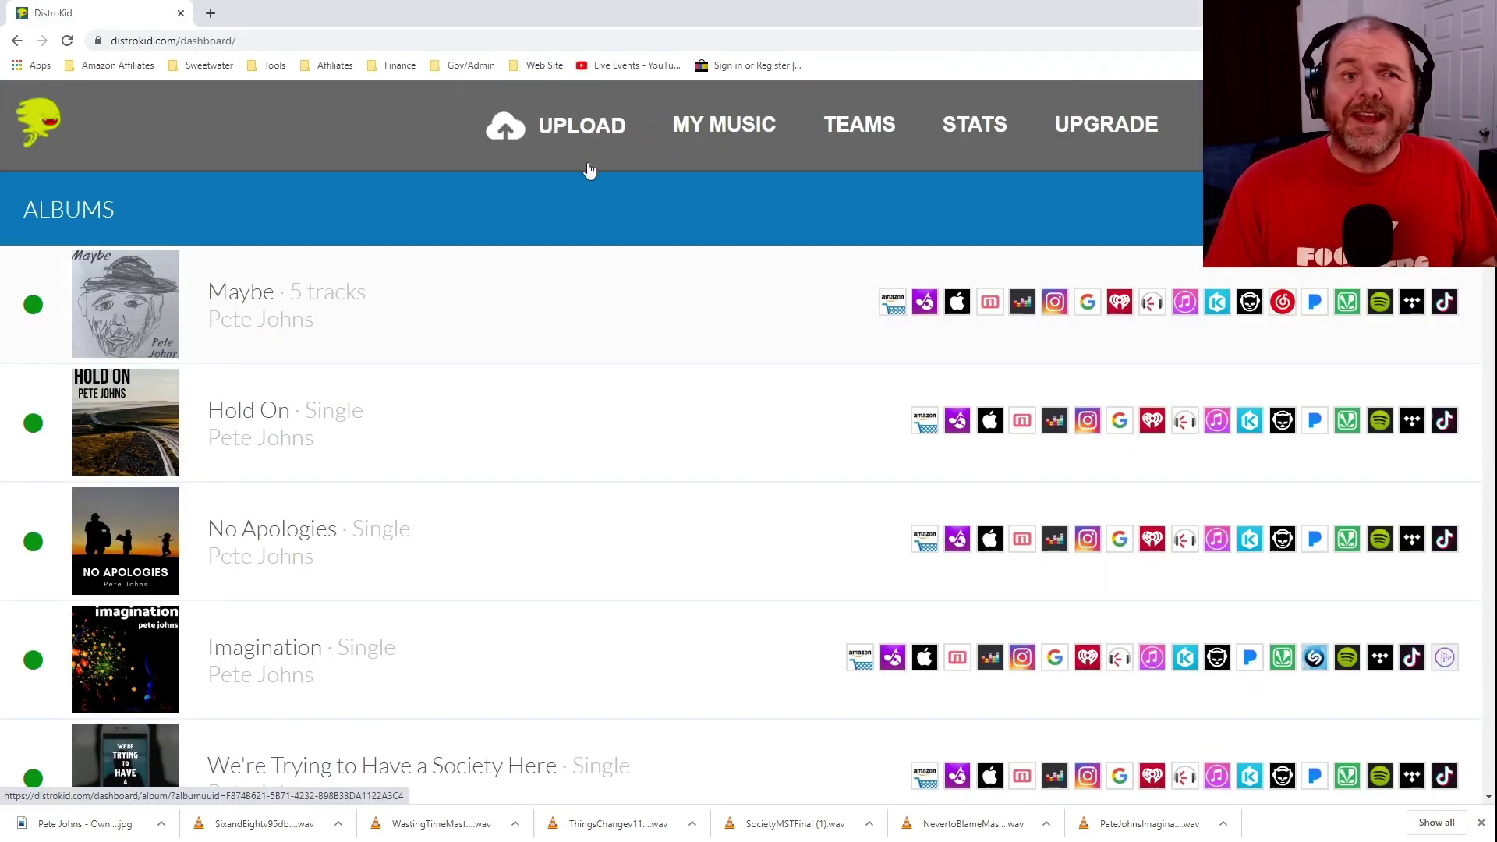
Start a new DistroKid upload and set the number of songs to 6.
{"action": "left_click", "coordinate": [574, 145]}
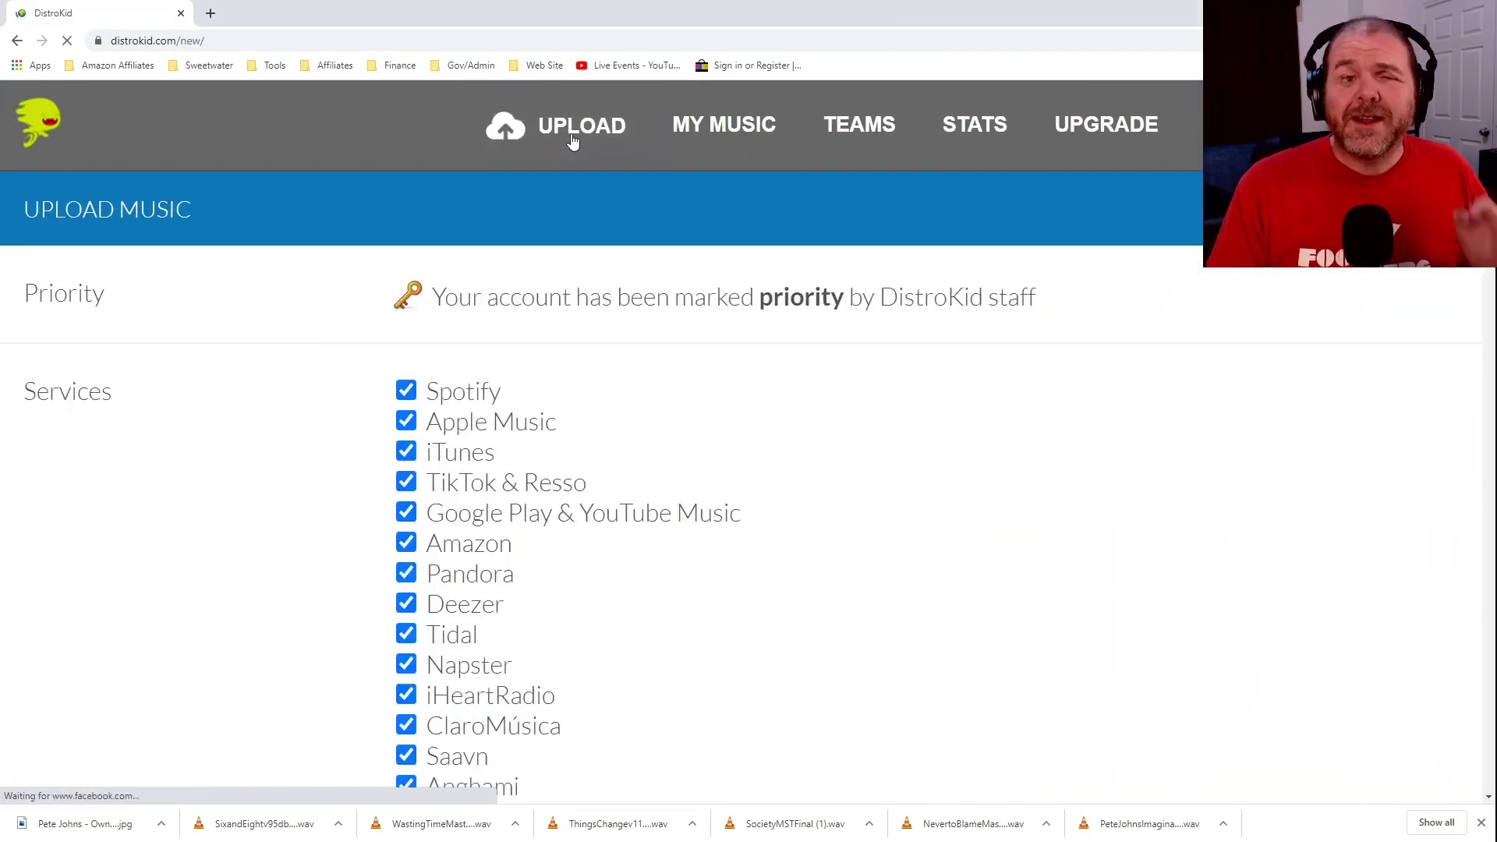
{"action": "scroll", "coordinate": [975, 425], "scroll_direction": "down", "scroll_amount": 2}
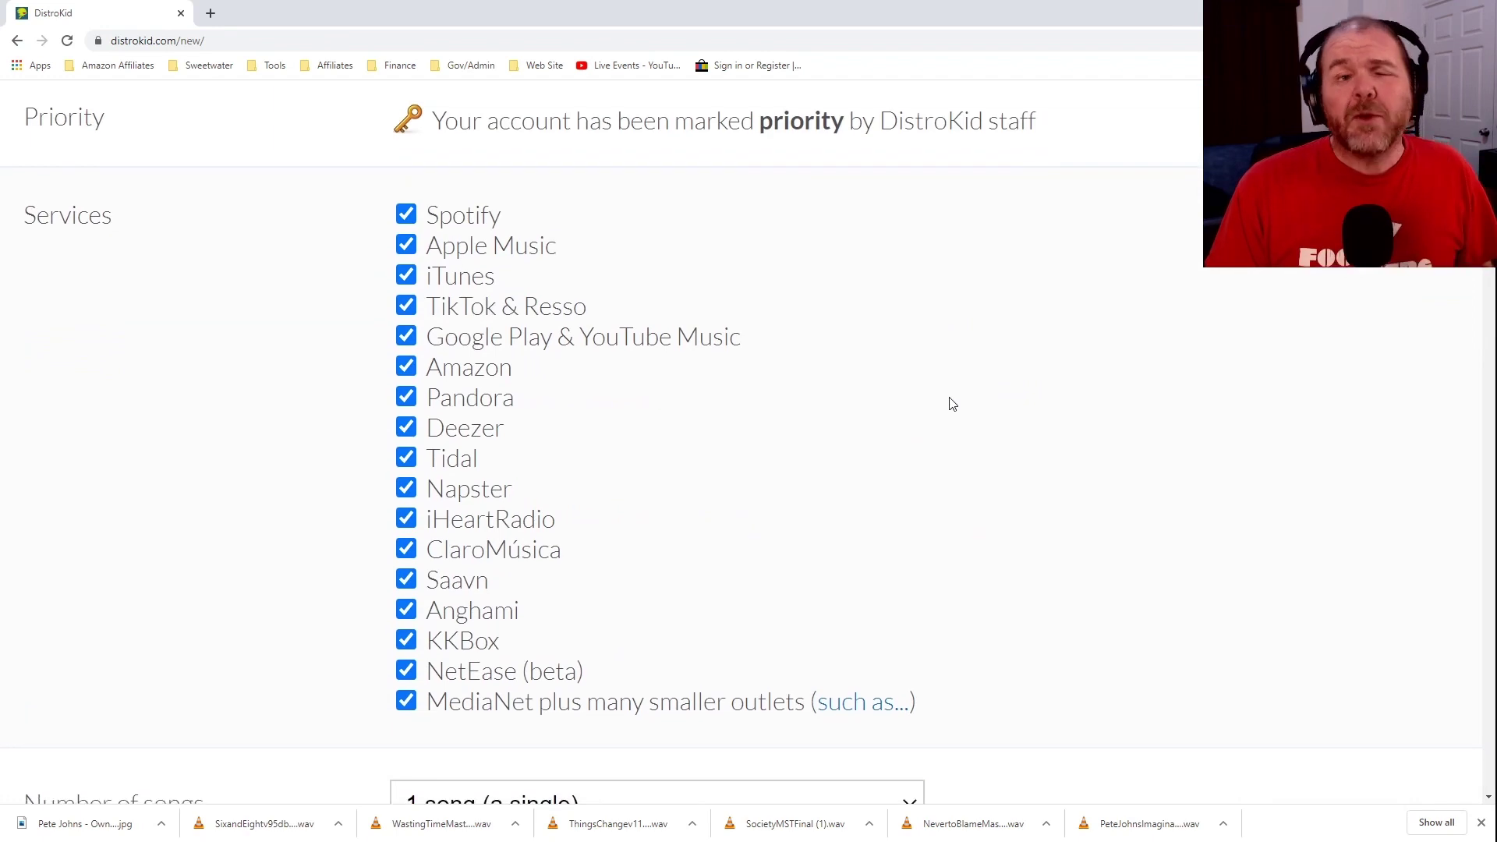
{"action": "scroll", "coordinate": [952, 403], "scroll_direction": "down", "scroll_amount": 3}
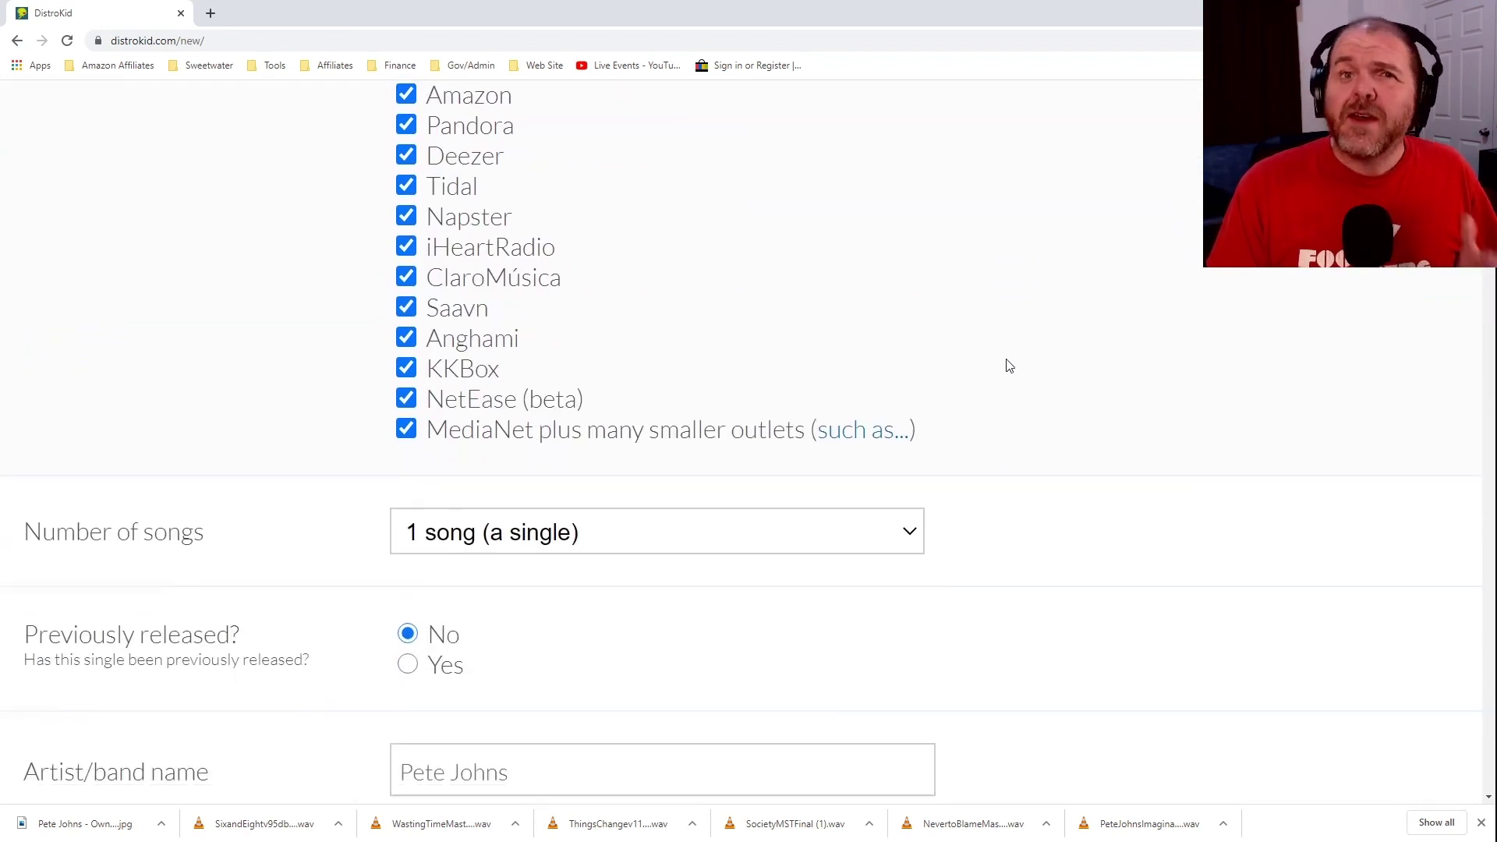
{"action": "scroll", "coordinate": [1011, 363], "scroll_direction": "down", "scroll_amount": 2}
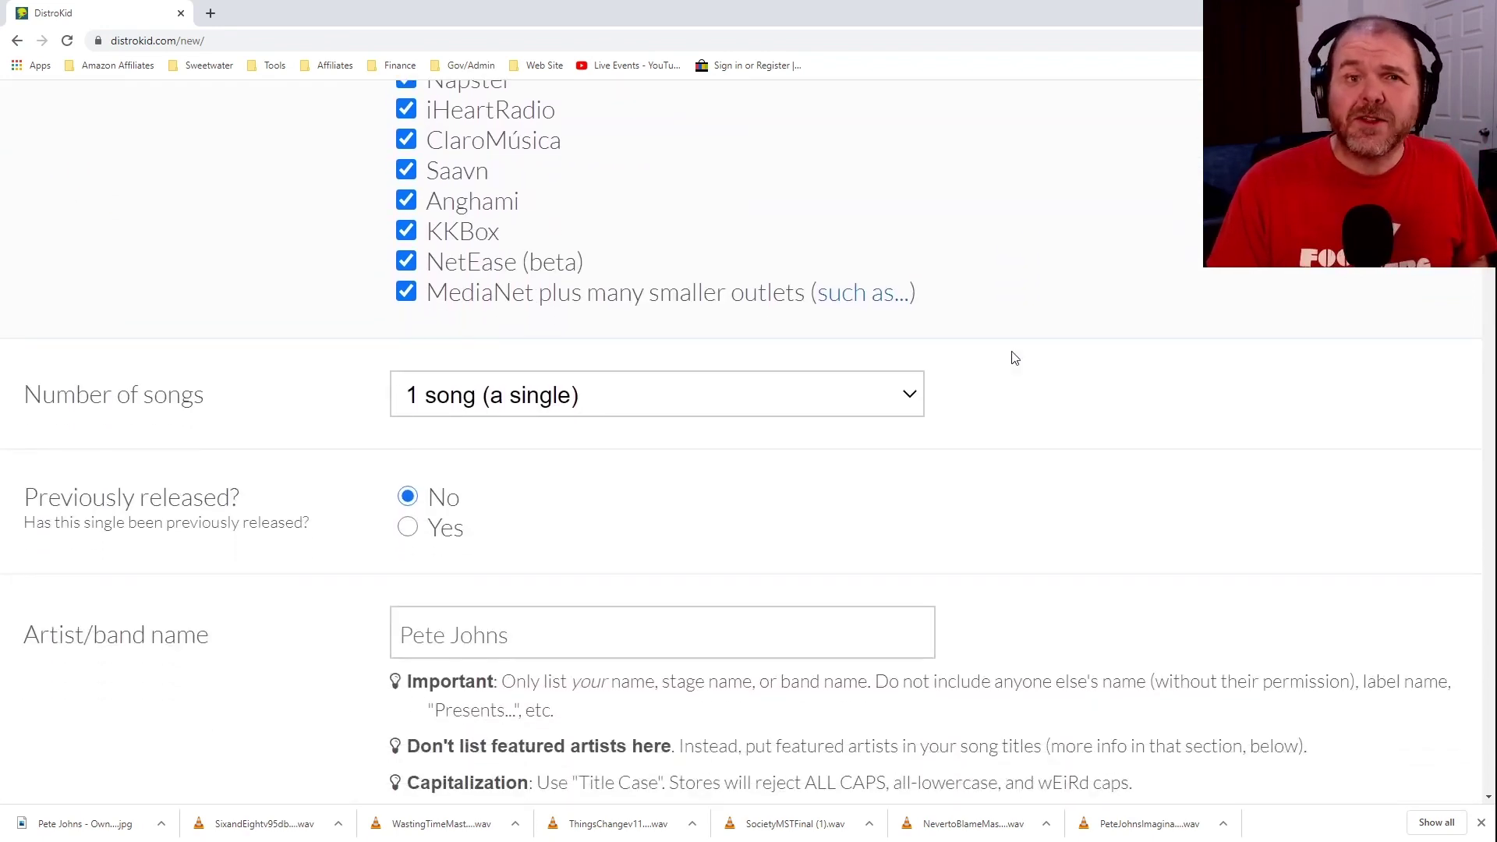
{"action": "scroll", "coordinate": [1014, 358], "scroll_direction": "down", "scroll_amount": 2}
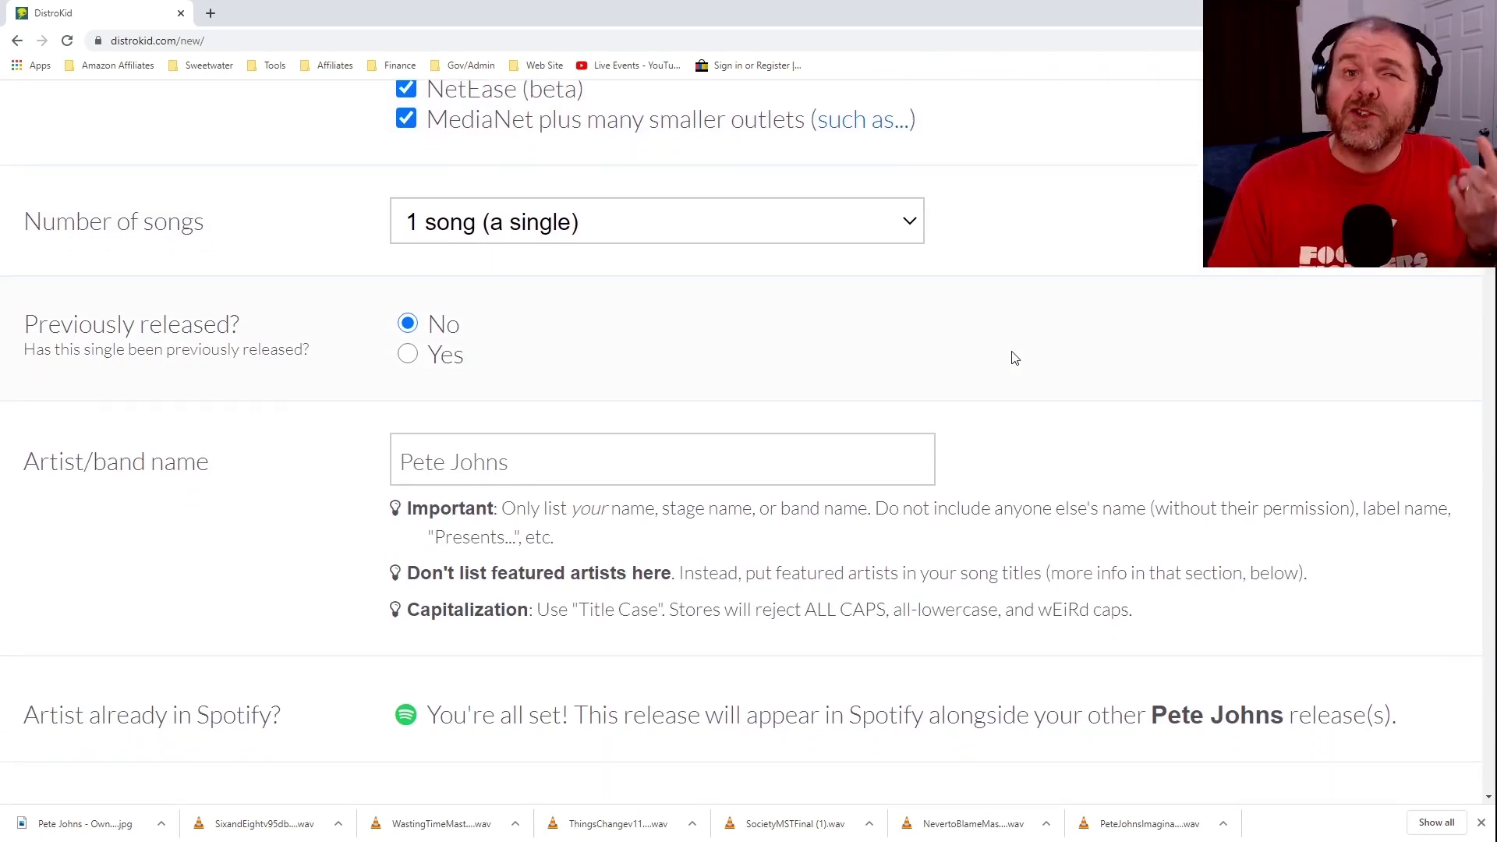
{"action": "scroll", "coordinate": [1014, 358], "scroll_direction": "down", "scroll_amount": 1}
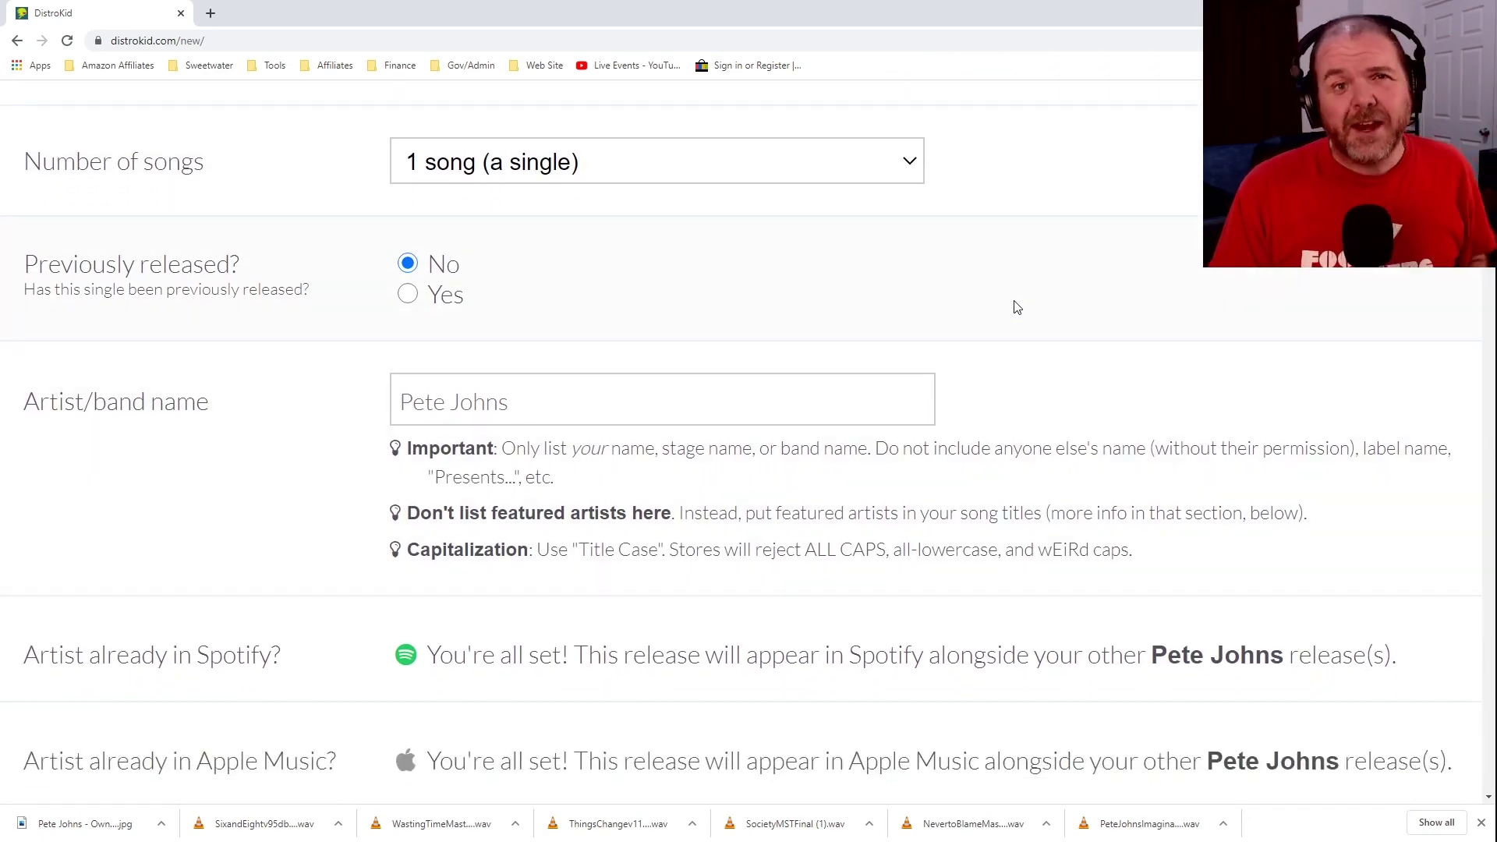
{"action": "scroll", "coordinate": [1016, 227], "scroll_direction": "down", "scroll_amount": 1}
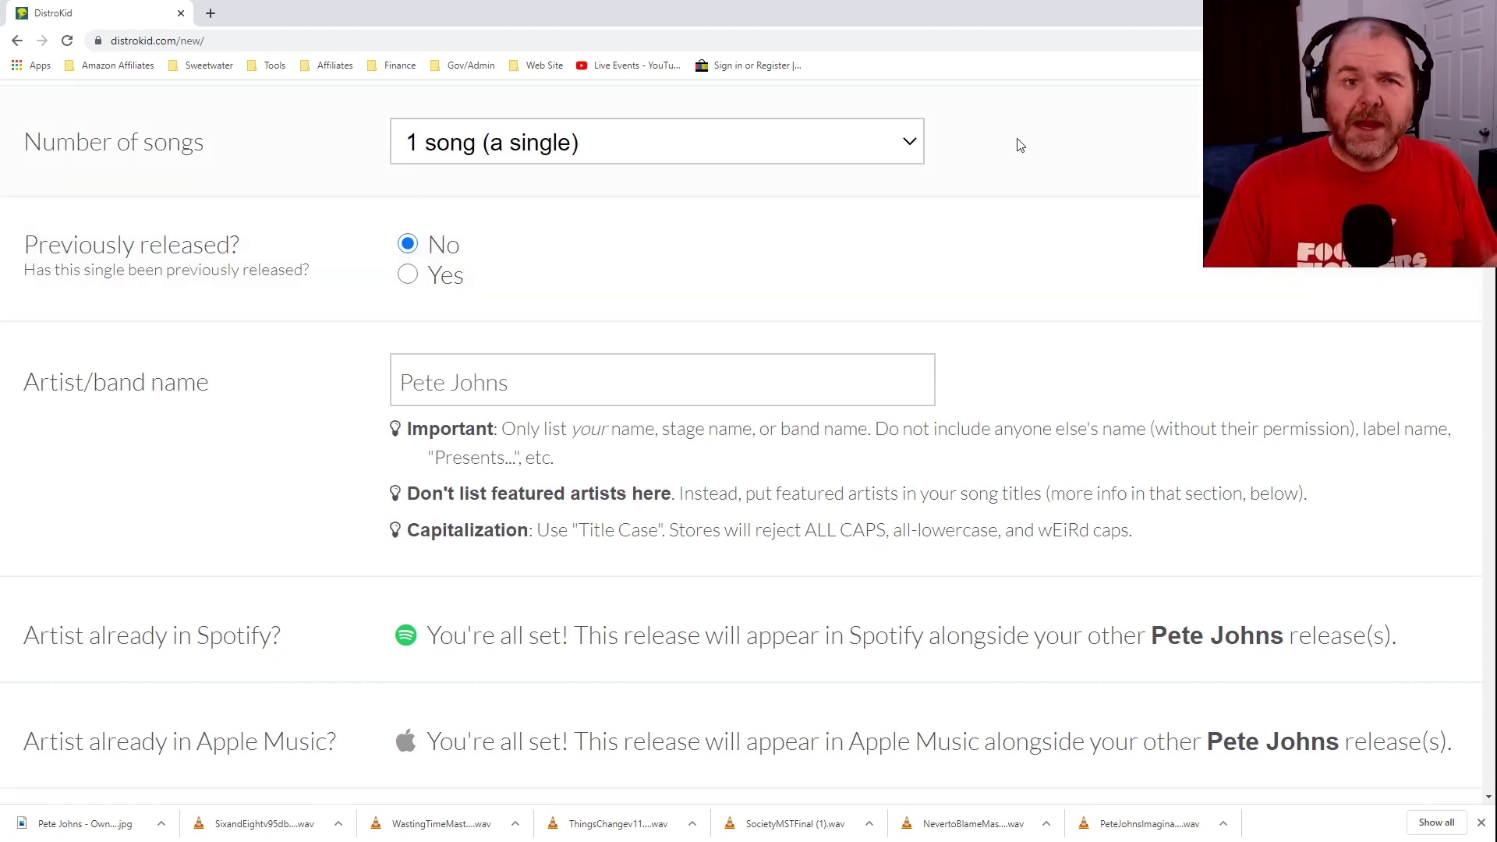
{"action": "left_click", "coordinate": [910, 145]}
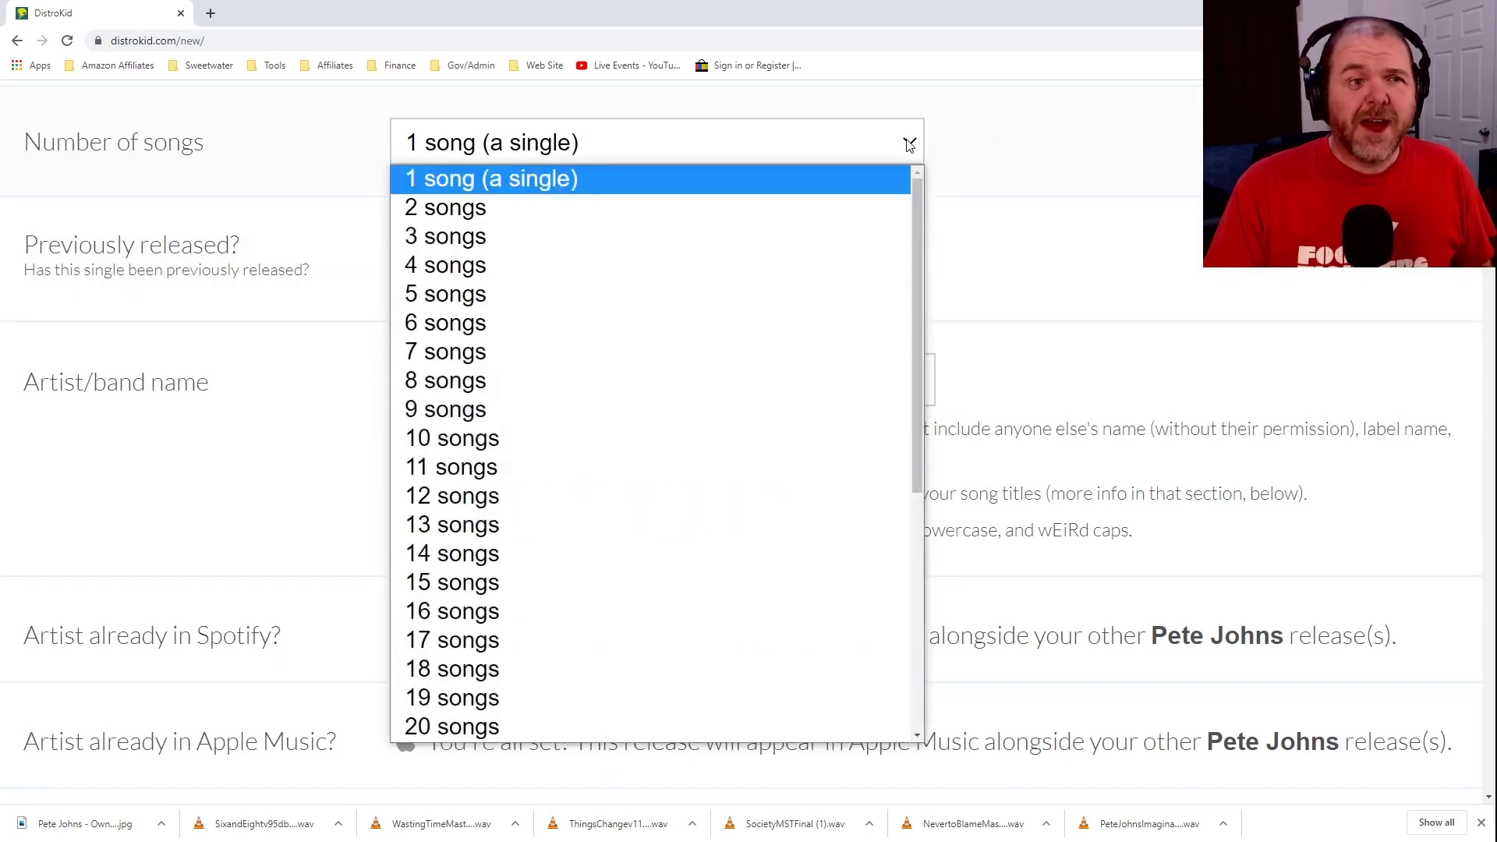
{"action": "left_click", "coordinate": [565, 325]}
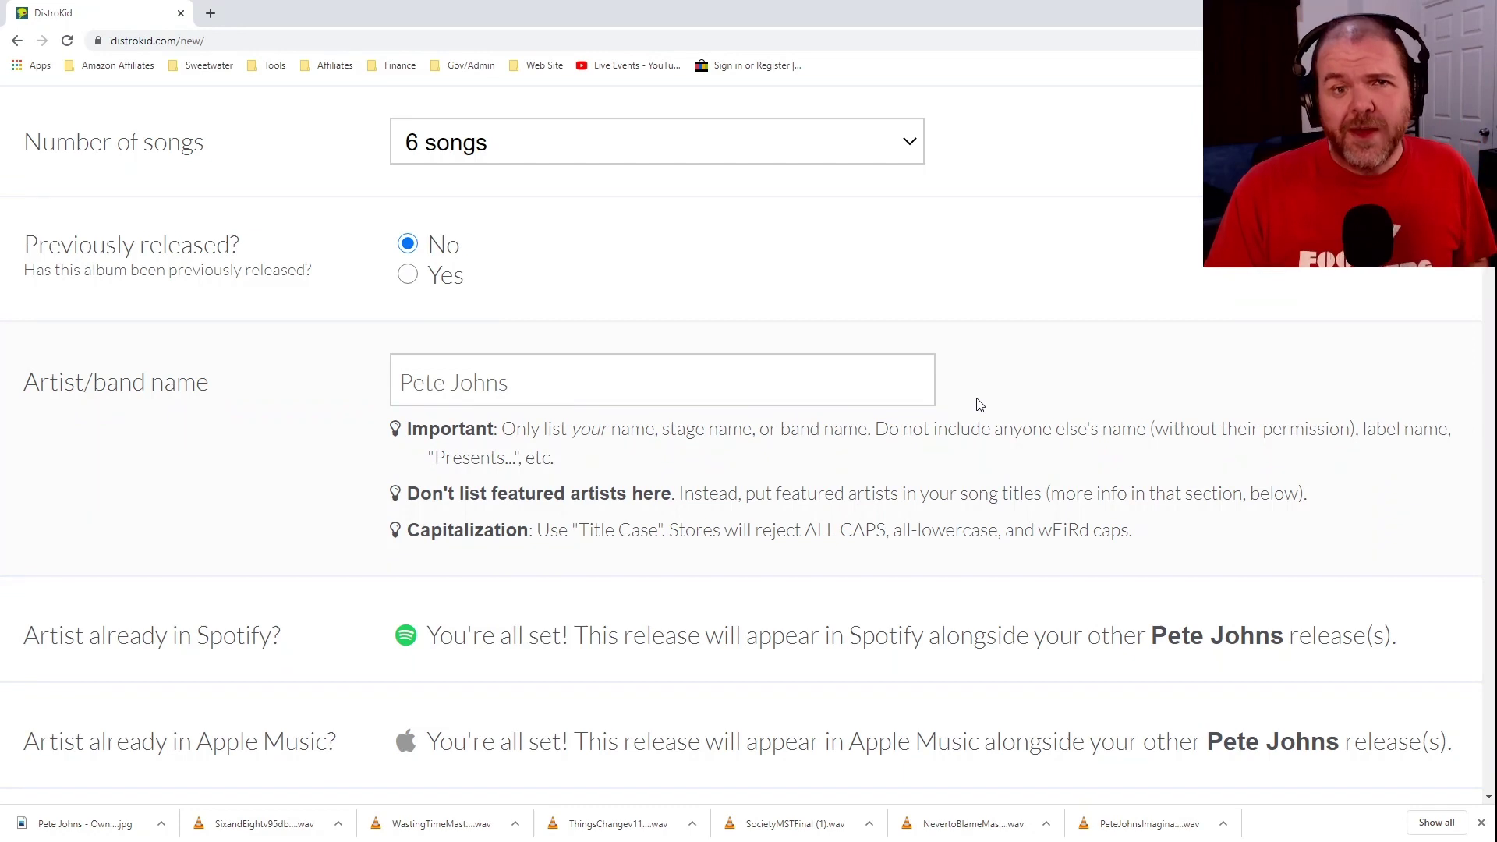
Keep August as the month and change the release day to 31.
{"action": "scroll", "coordinate": [997, 324], "scroll_direction": "down", "scroll_amount": 7}
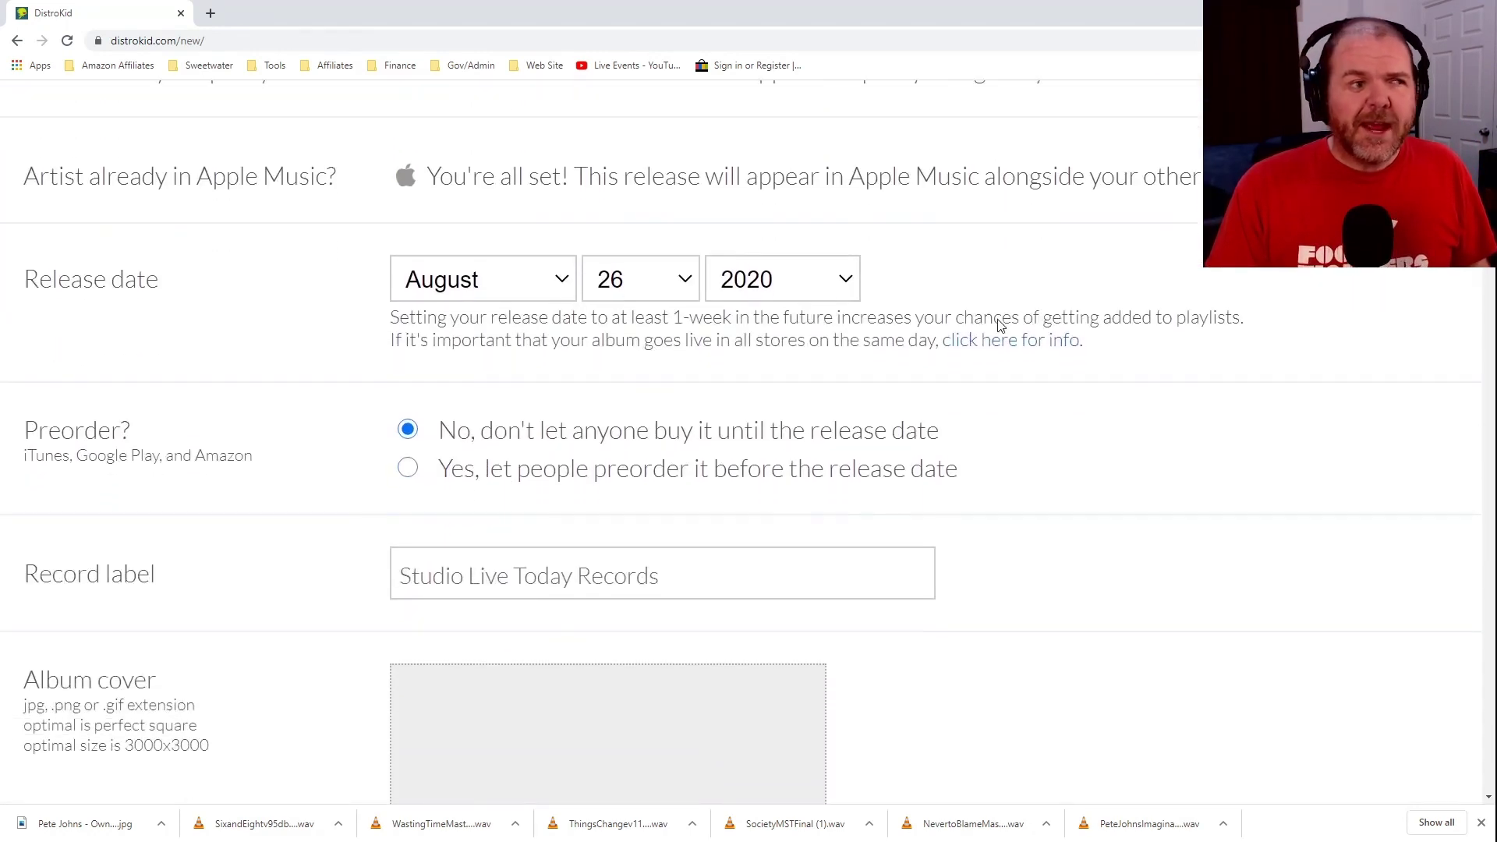
{"action": "scroll", "coordinate": [1001, 326], "scroll_direction": "down", "scroll_amount": 1}
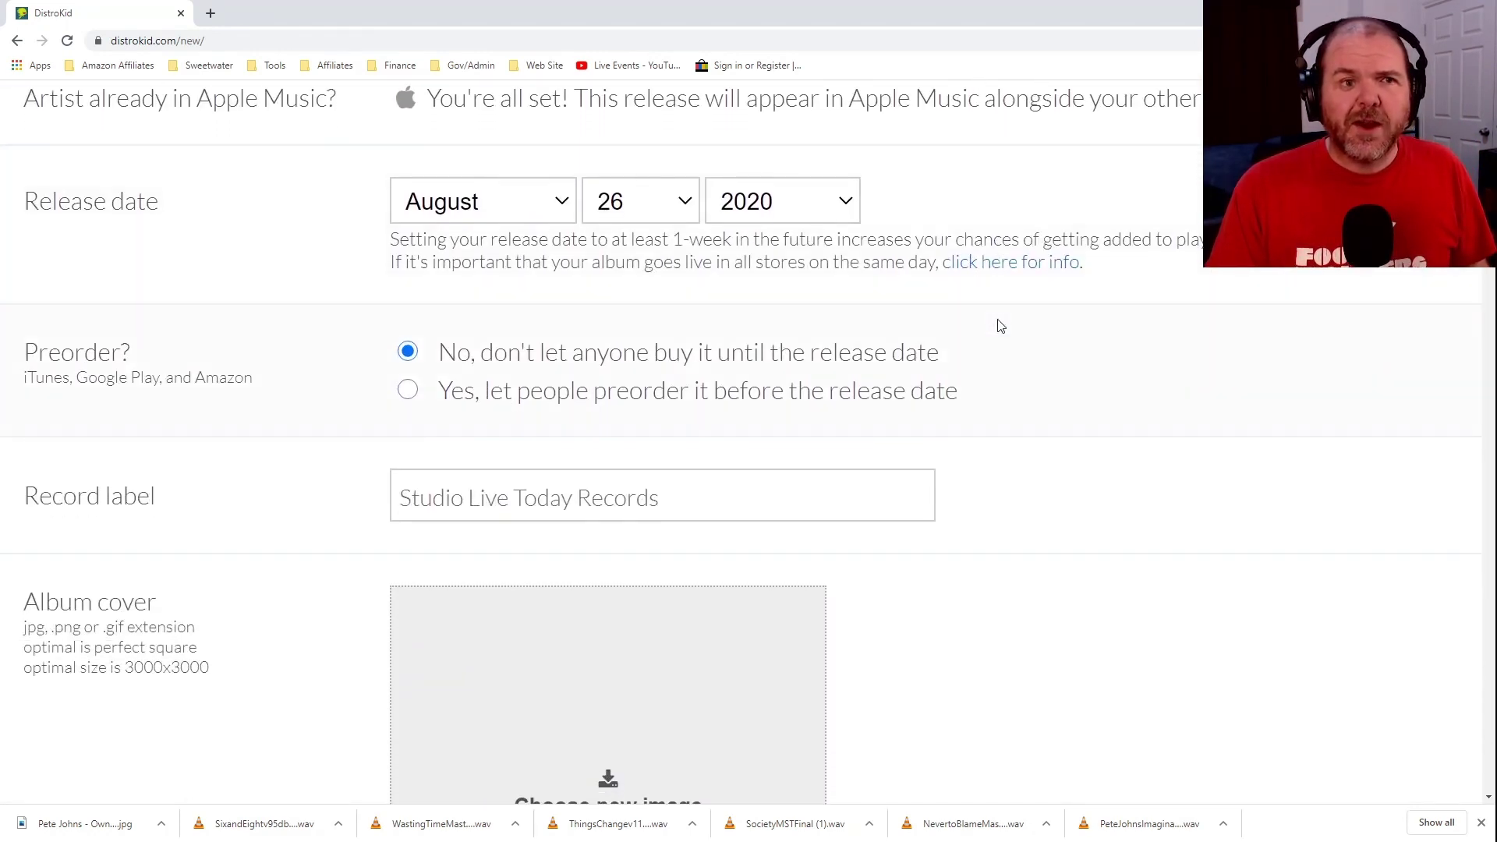
{"action": "scroll", "coordinate": [998, 325], "scroll_direction": "down", "scroll_amount": 1}
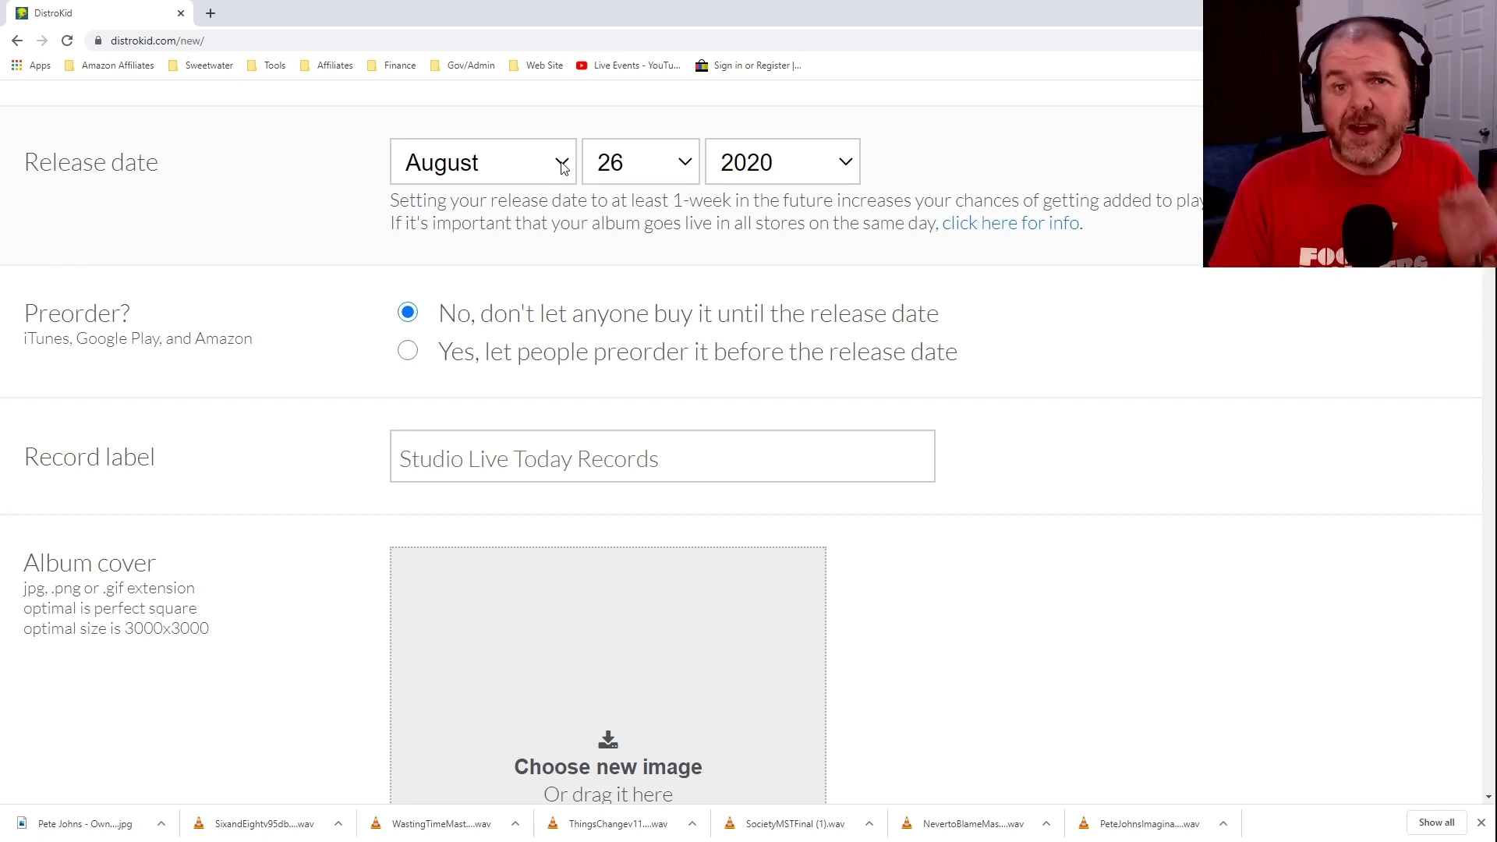
{"action": "left_click", "coordinate": [563, 168]}
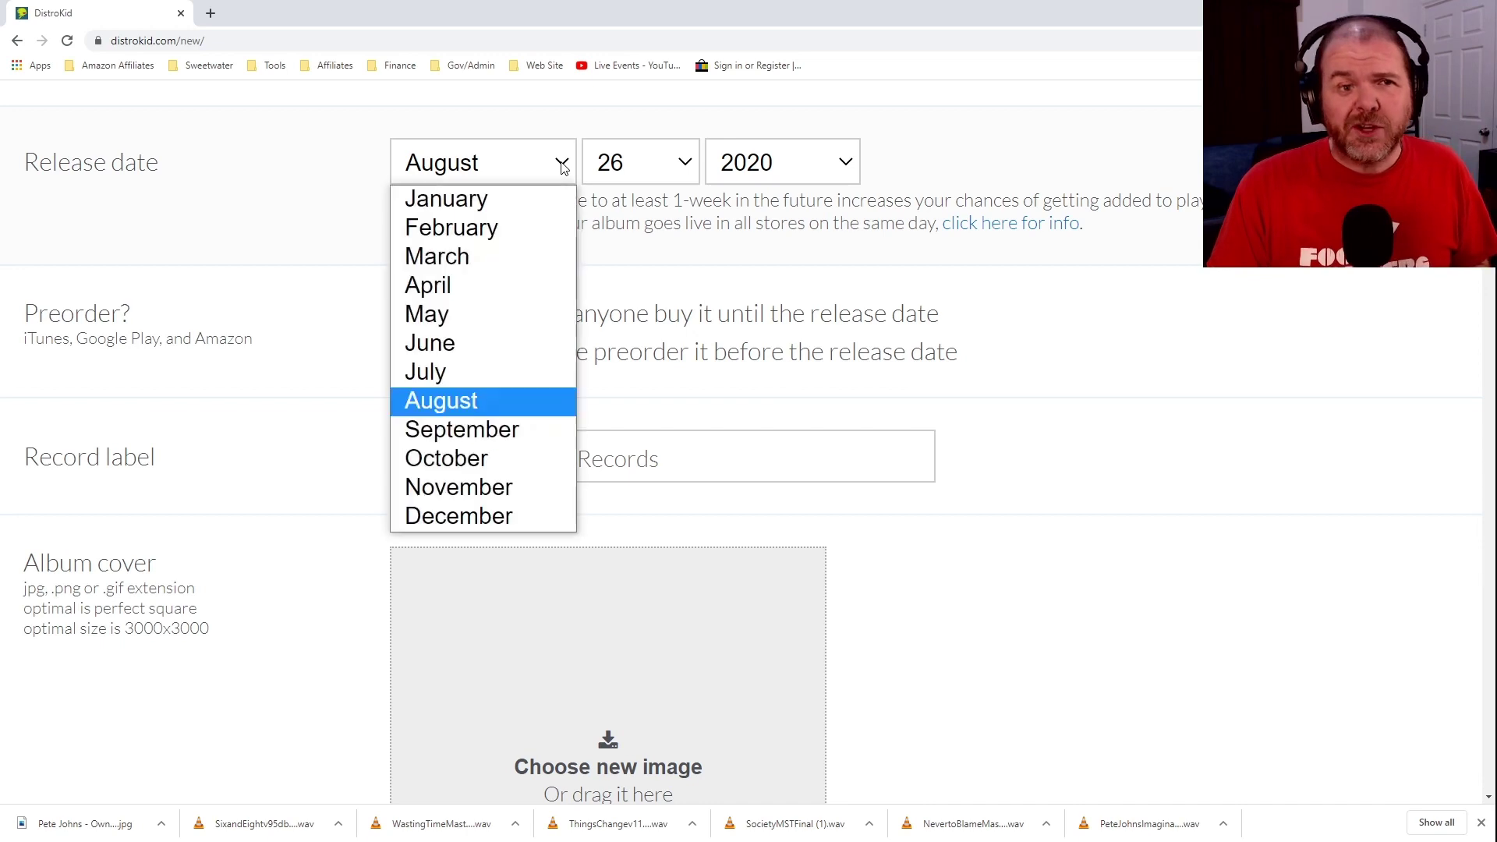
{"action": "left_click", "coordinate": [563, 168]}
{"action": "left_click", "coordinate": [684, 164]}
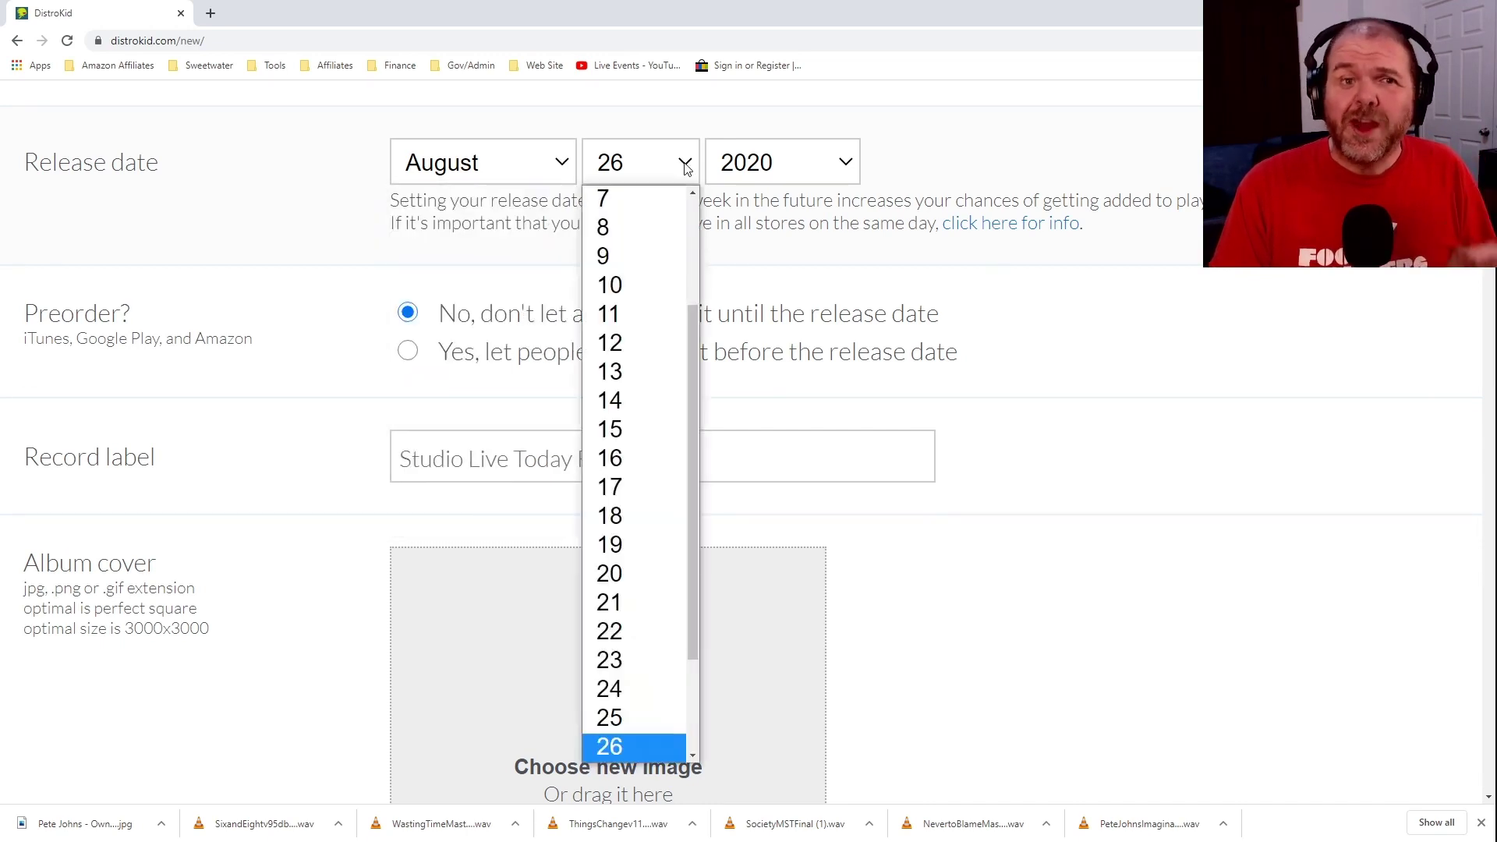
{"action": "left_click_drag", "start_coordinate": [694, 347], "coordinate": [689, 691]}
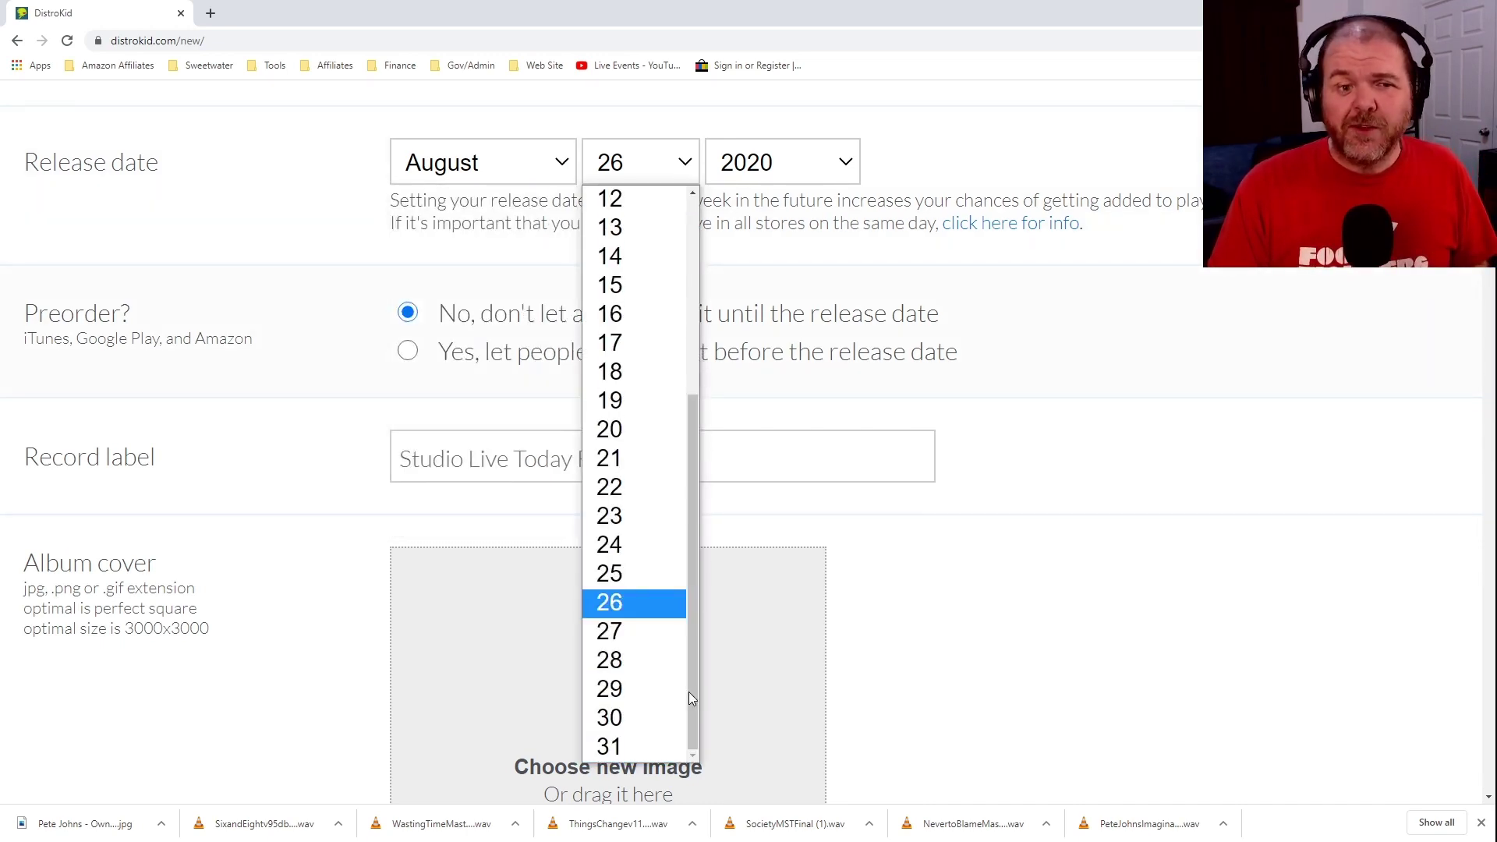
{"action": "left_click", "coordinate": [644, 742]}
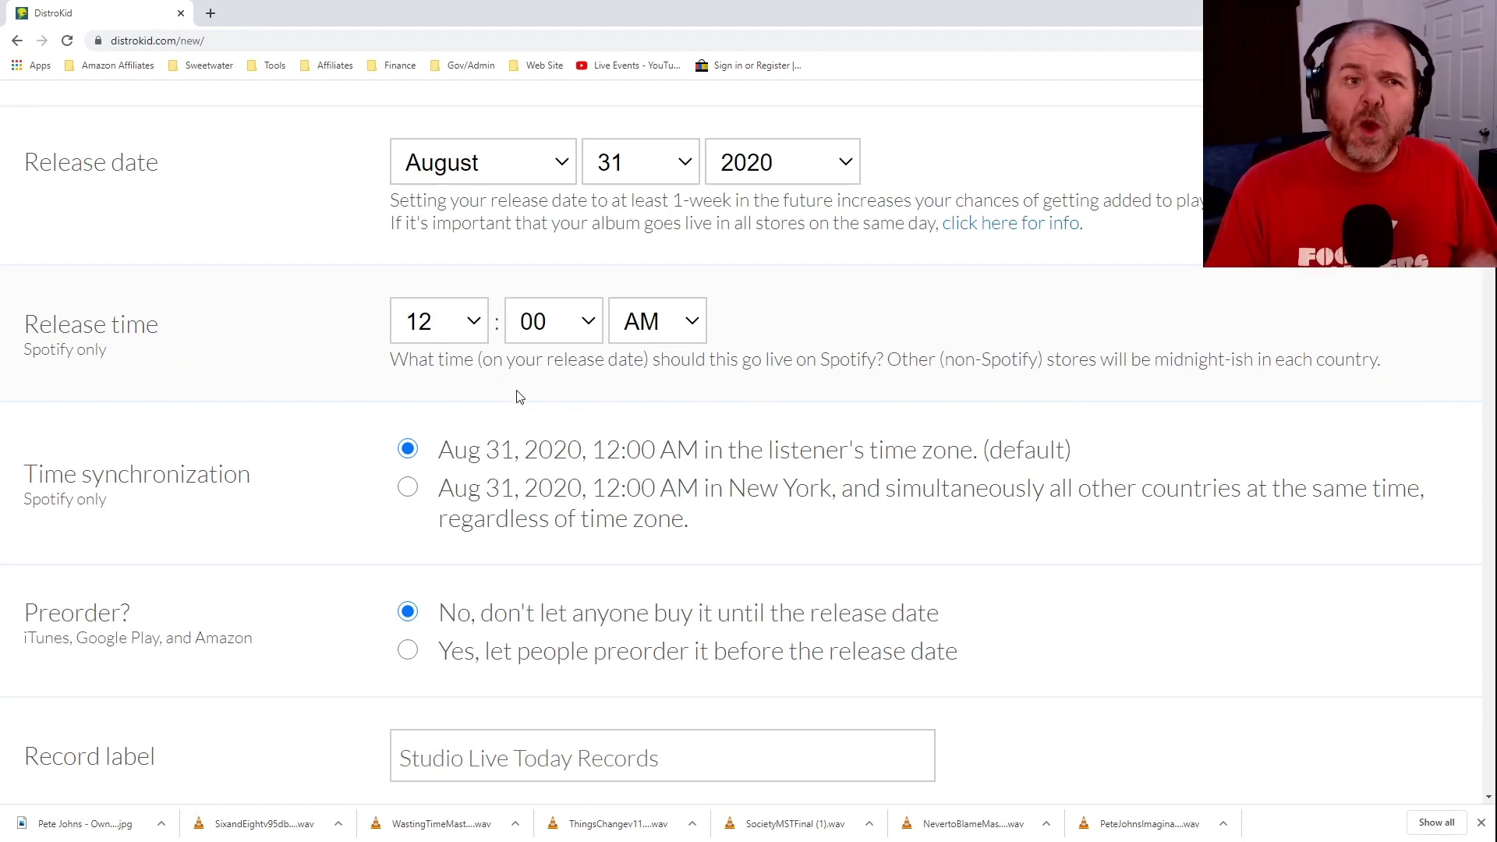
Set a 10:00 release hour at New York time everywhere and allow preorders.
{"action": "left_click", "coordinate": [478, 327]}
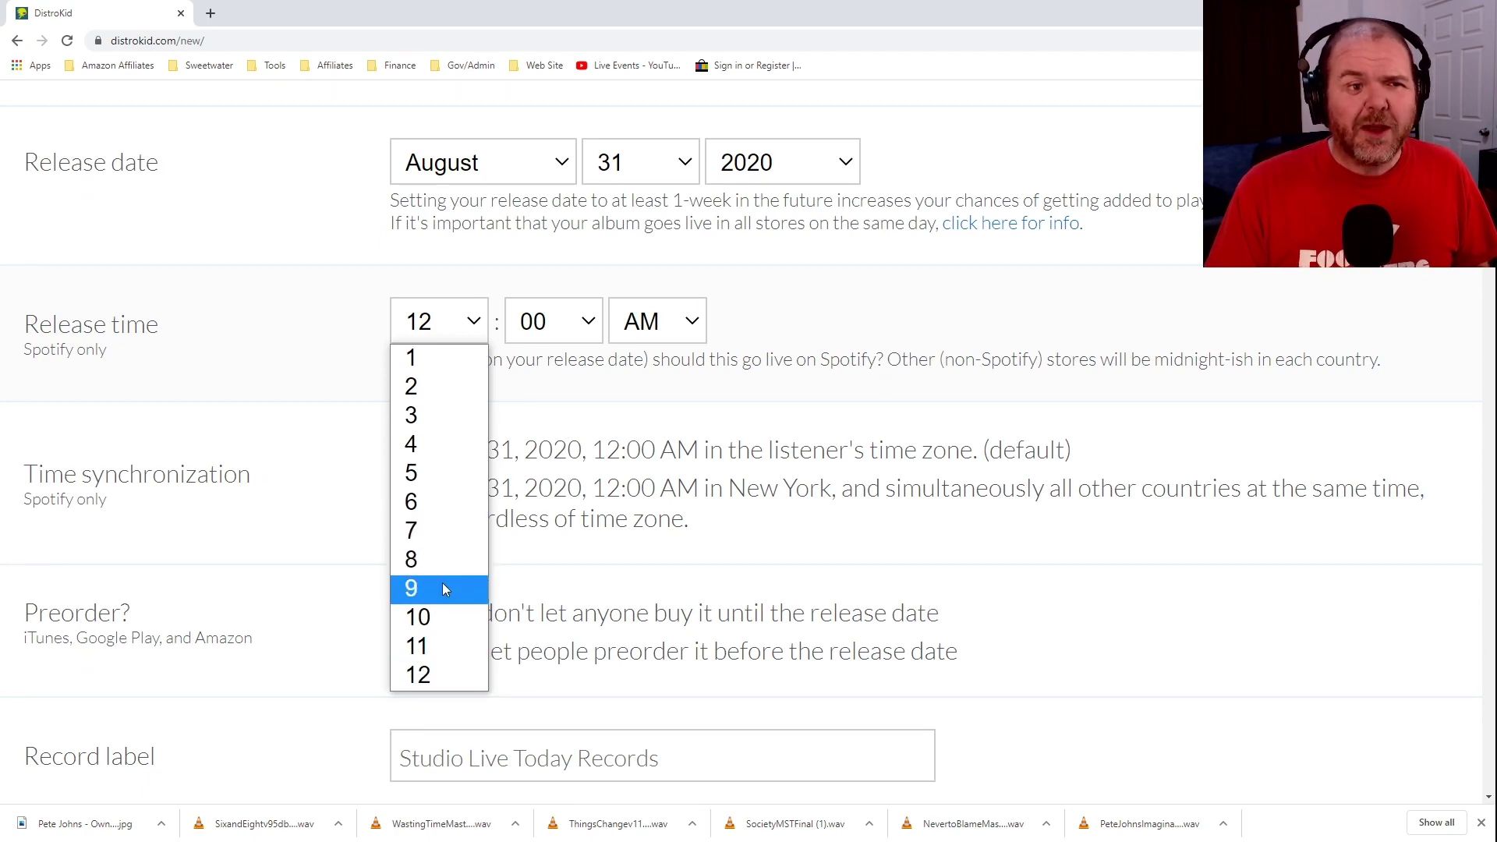
{"action": "left_click", "coordinate": [443, 616]}
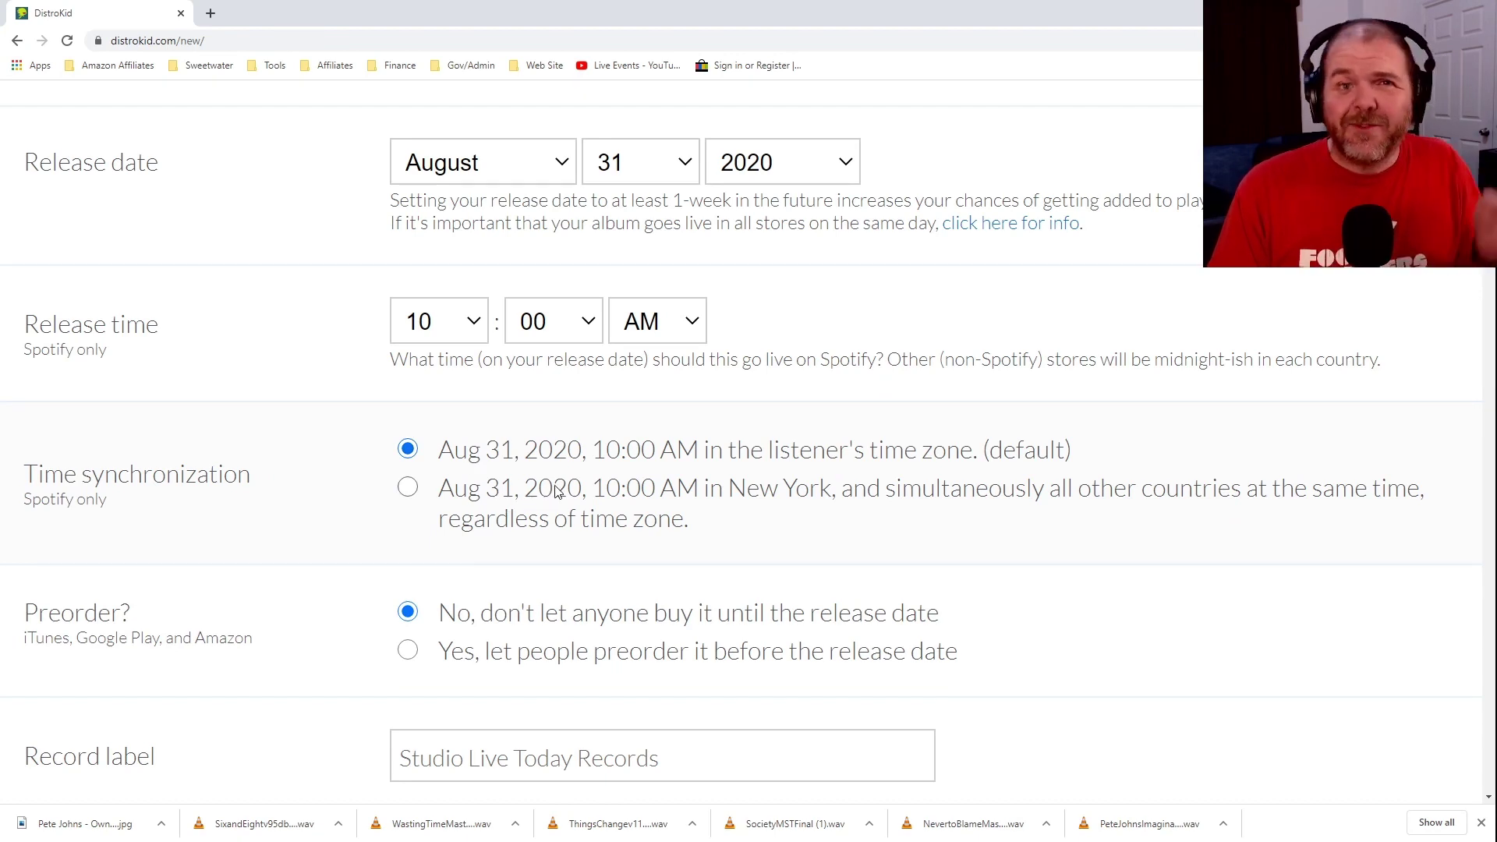
{"action": "left_click", "coordinate": [409, 490]}
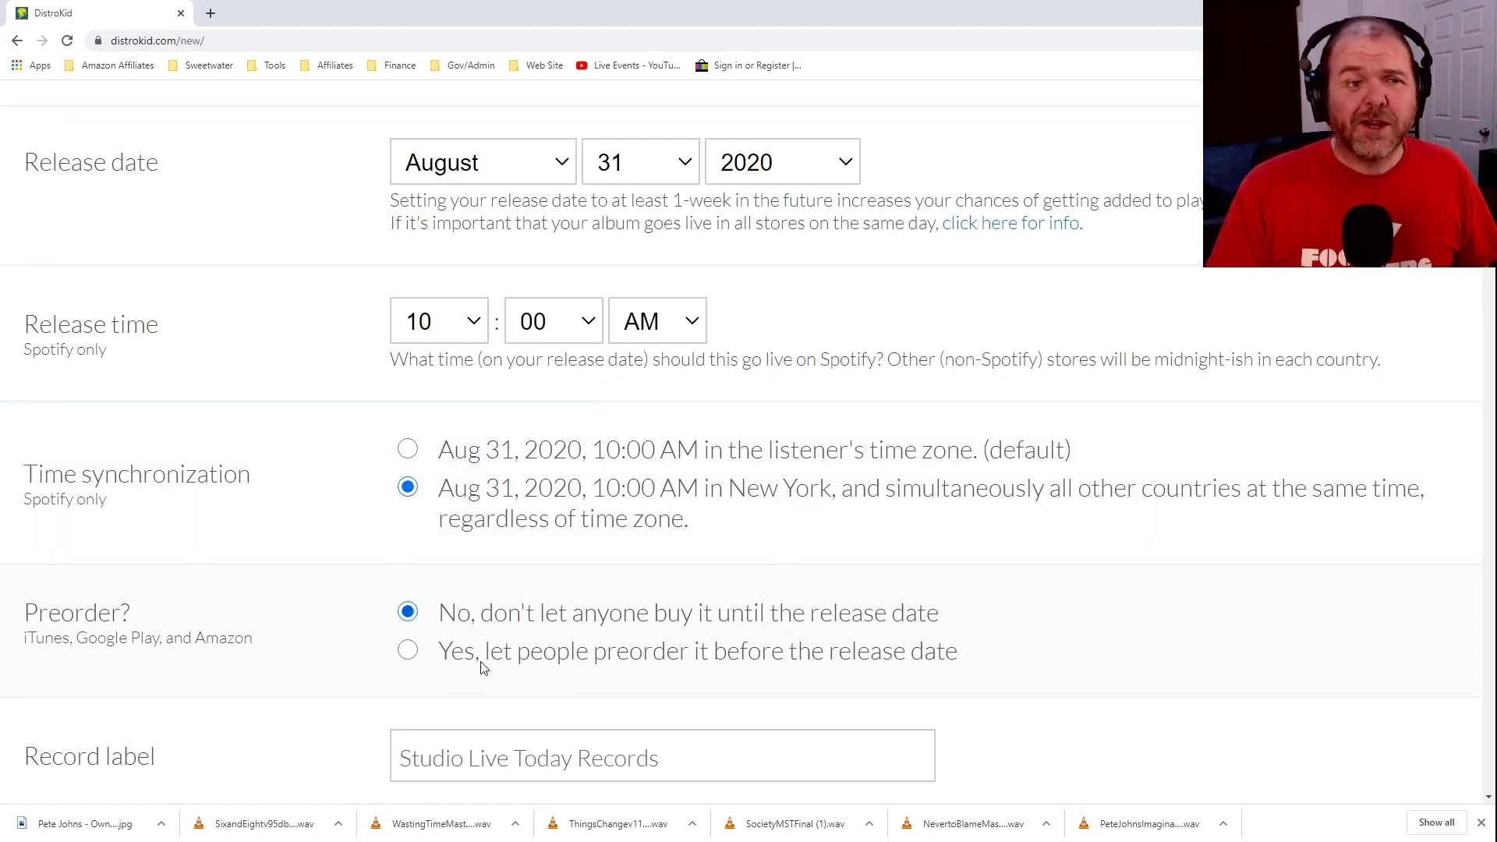
{"action": "left_click", "coordinate": [408, 652]}
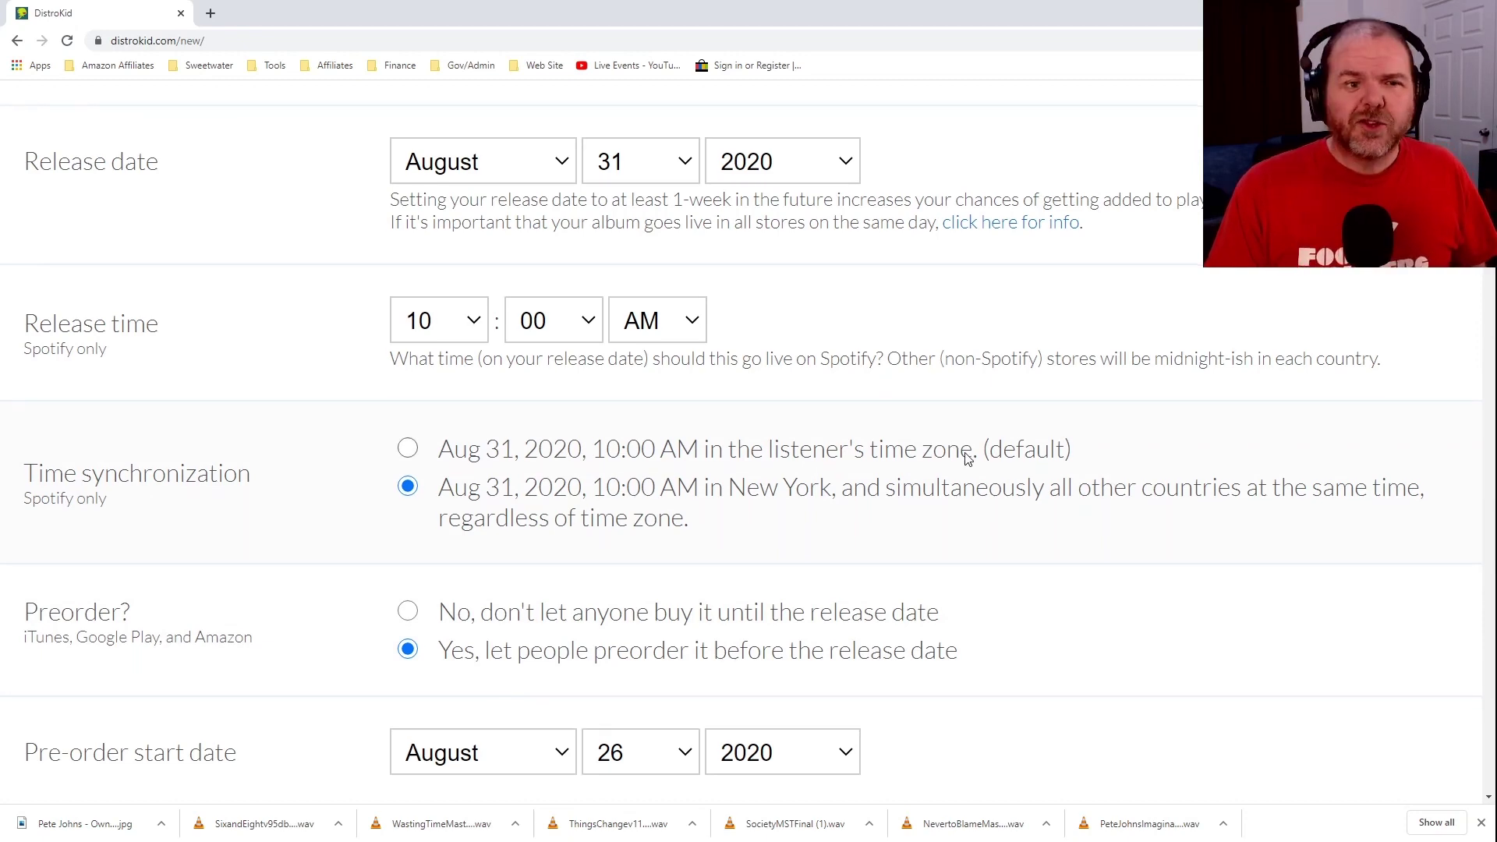
{"action": "scroll", "coordinate": [967, 459], "scroll_direction": "down", "scroll_amount": 5}
{"action": "scroll", "coordinate": [967, 459], "scroll_direction": "down", "scroll_amount": 4}
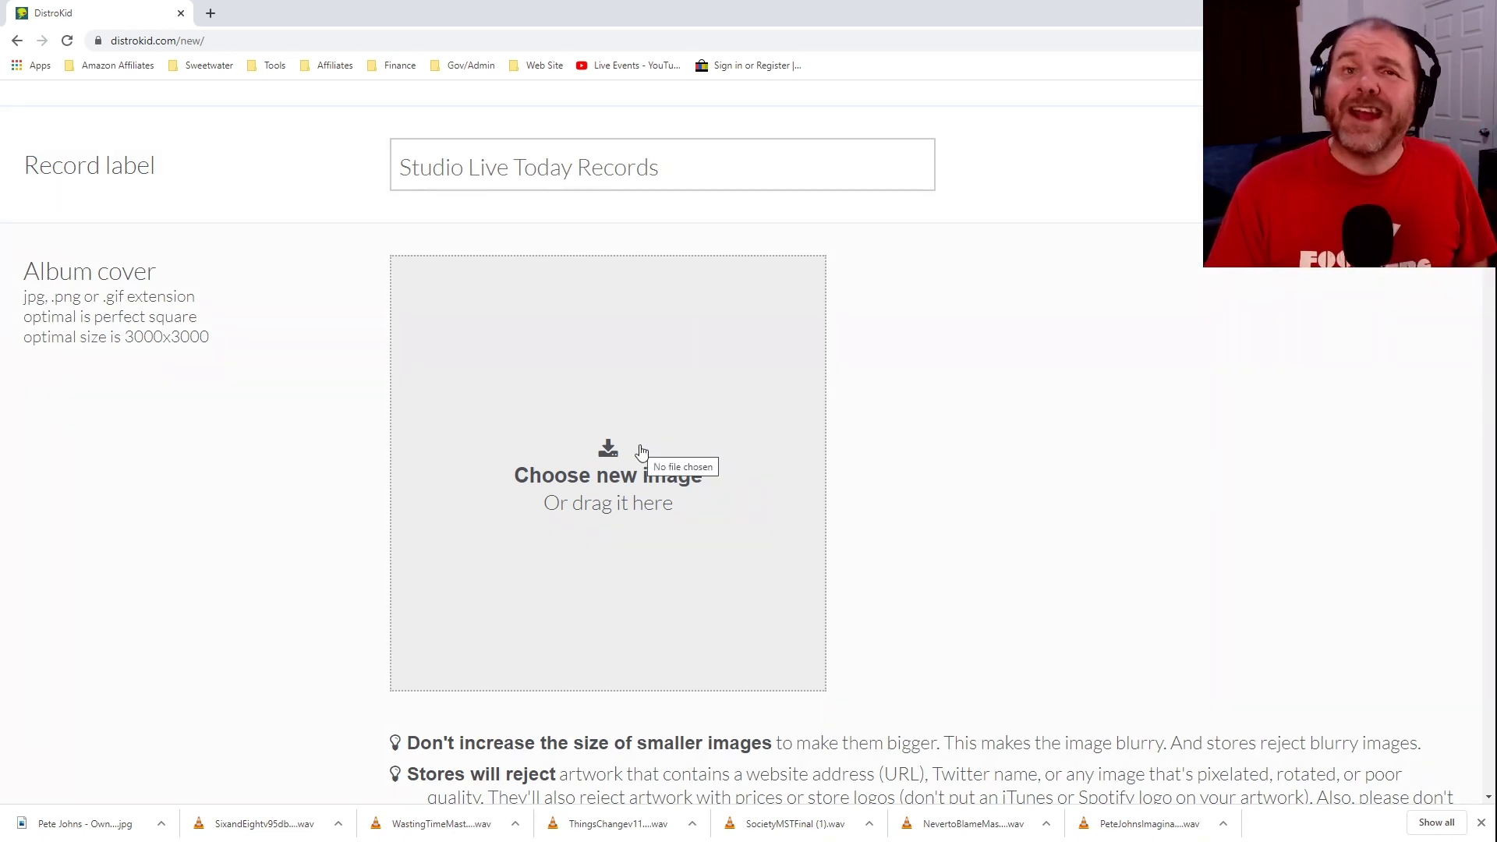
Load the EP's cover JPG as the album cover image.
{"action": "left_click", "coordinate": [641, 453]}
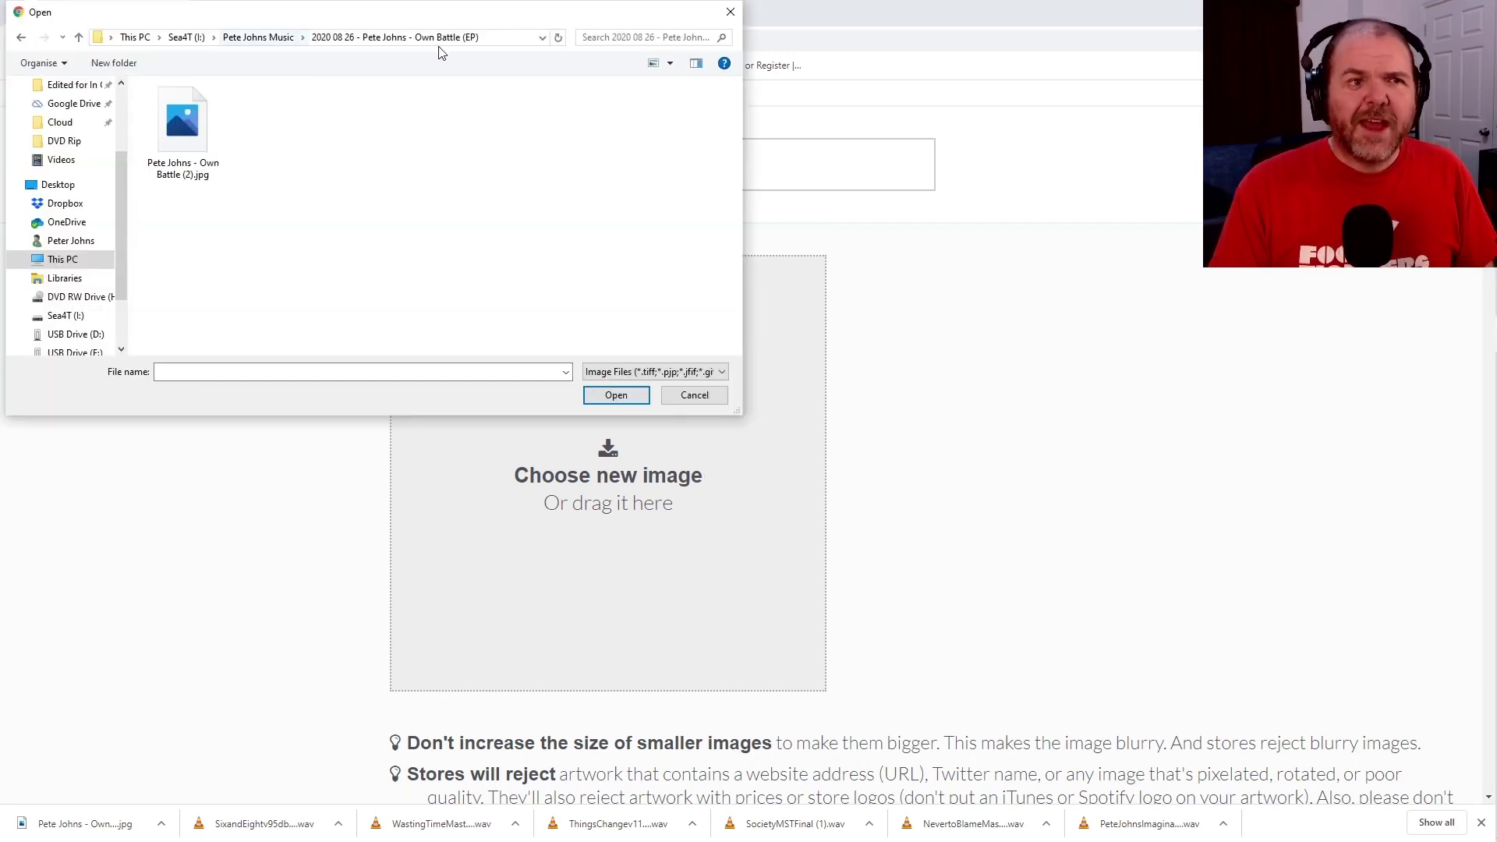
{"action": "left_click", "coordinate": [187, 121]}
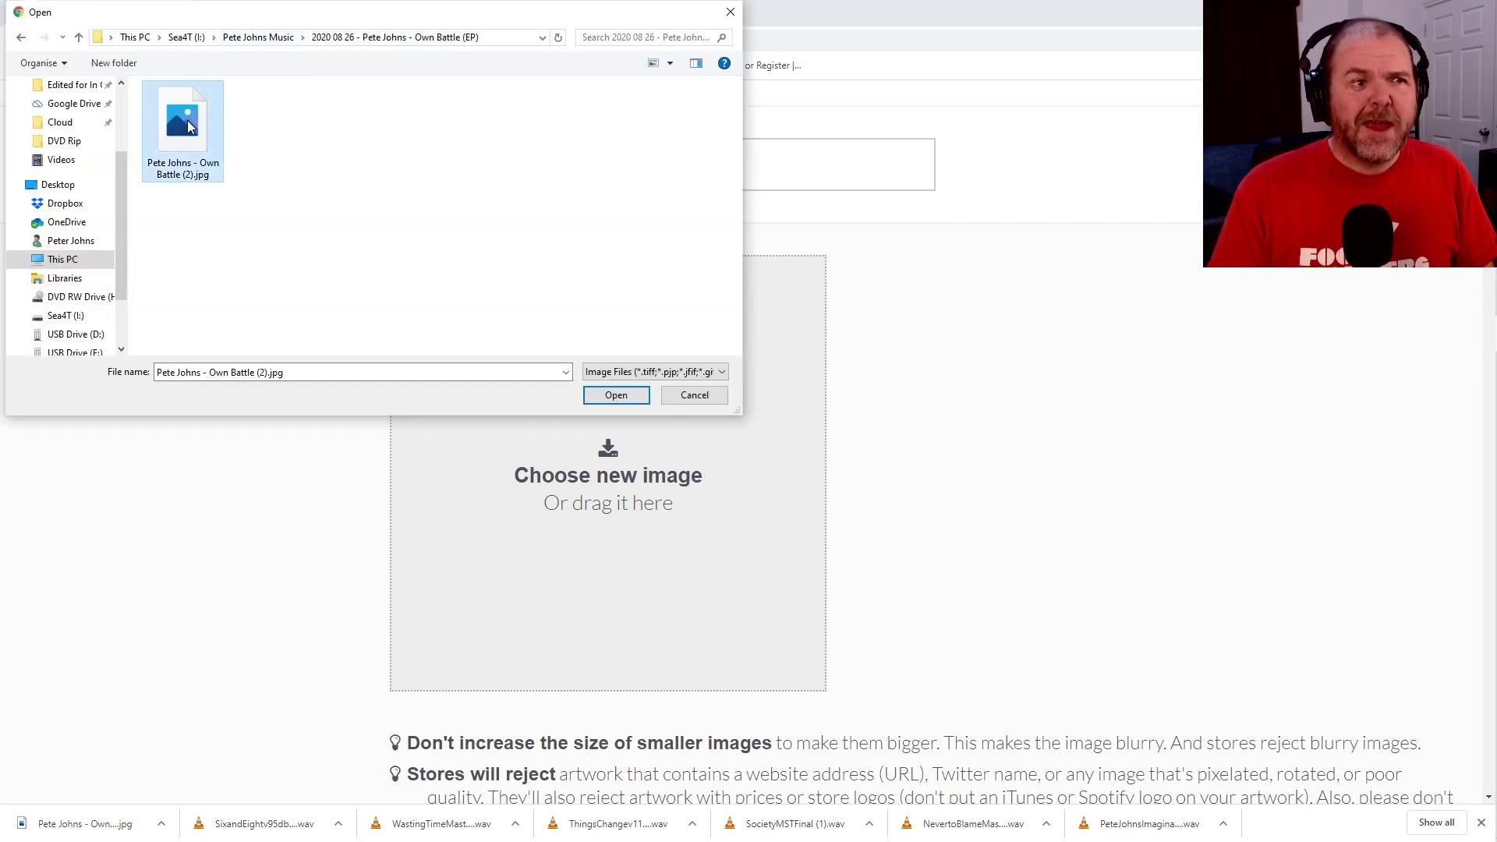
{"action": "left_click", "coordinate": [616, 395]}
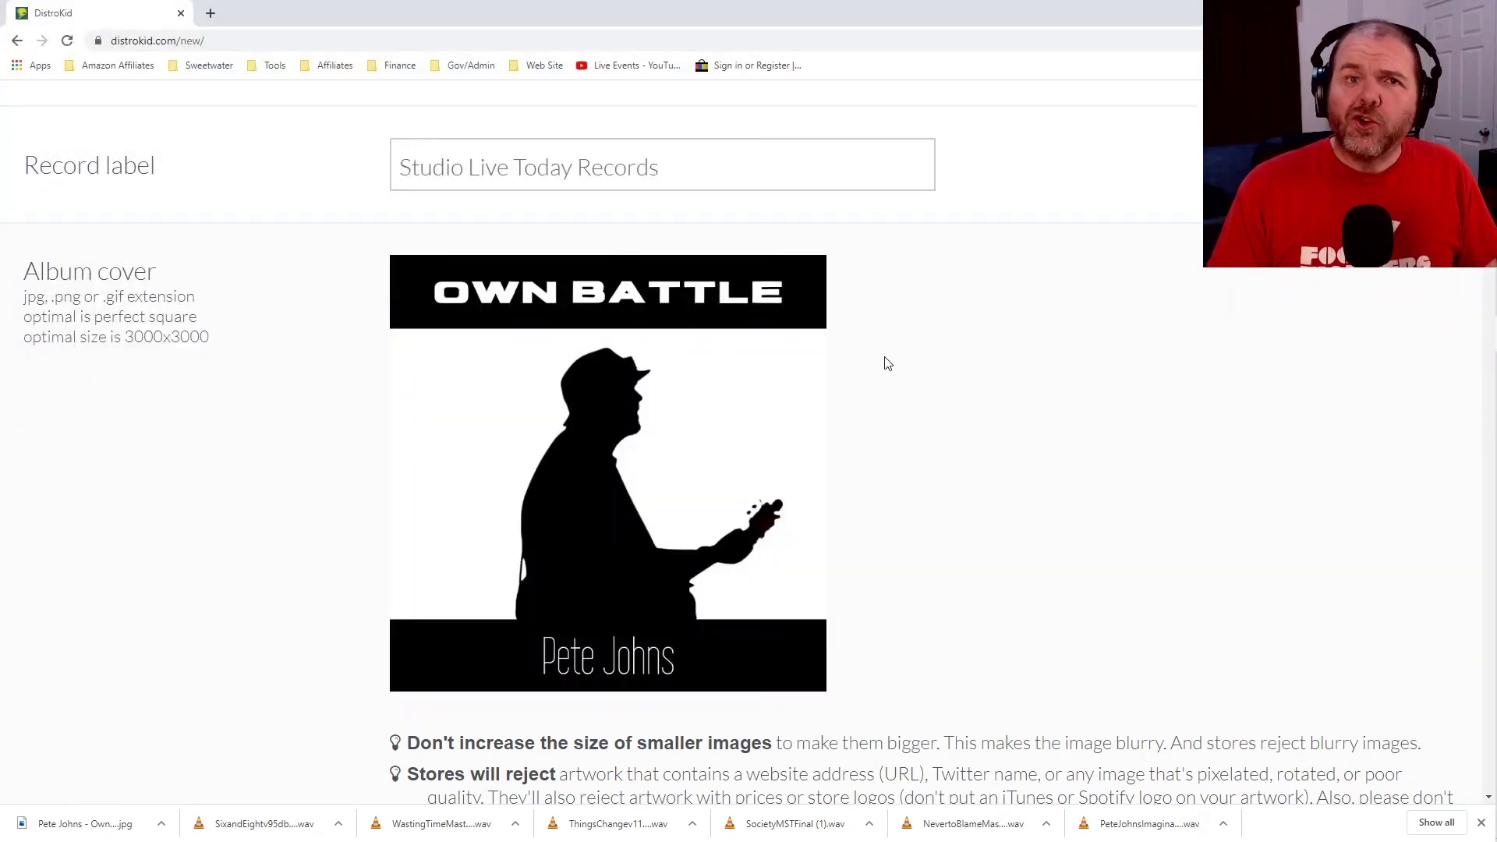
{"action": "scroll", "coordinate": [959, 321], "scroll_direction": "down", "scroll_amount": 8}
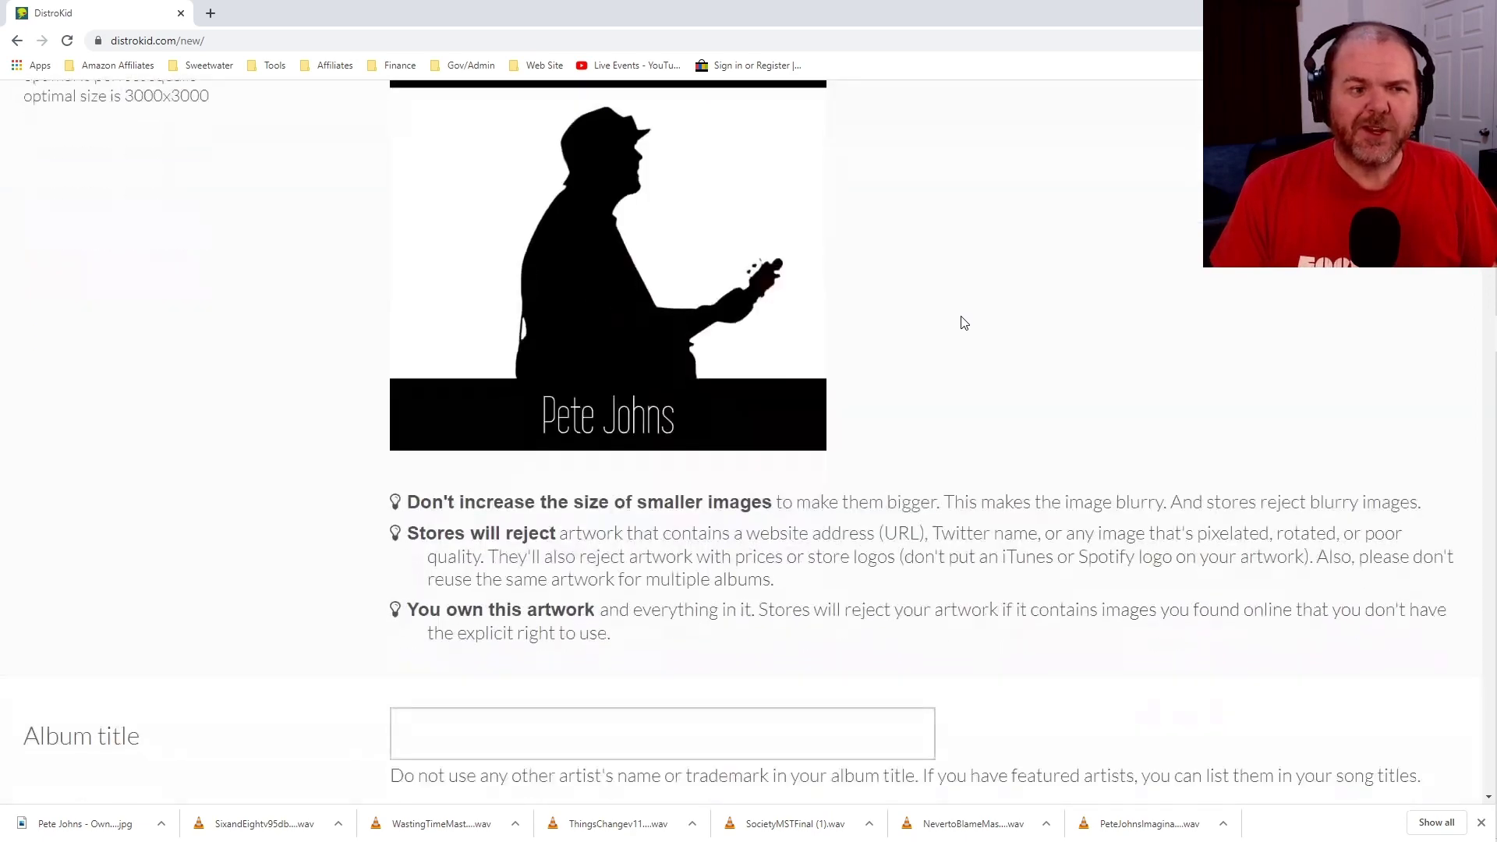
{"action": "scroll", "coordinate": [961, 323], "scroll_direction": "down", "scroll_amount": 2}
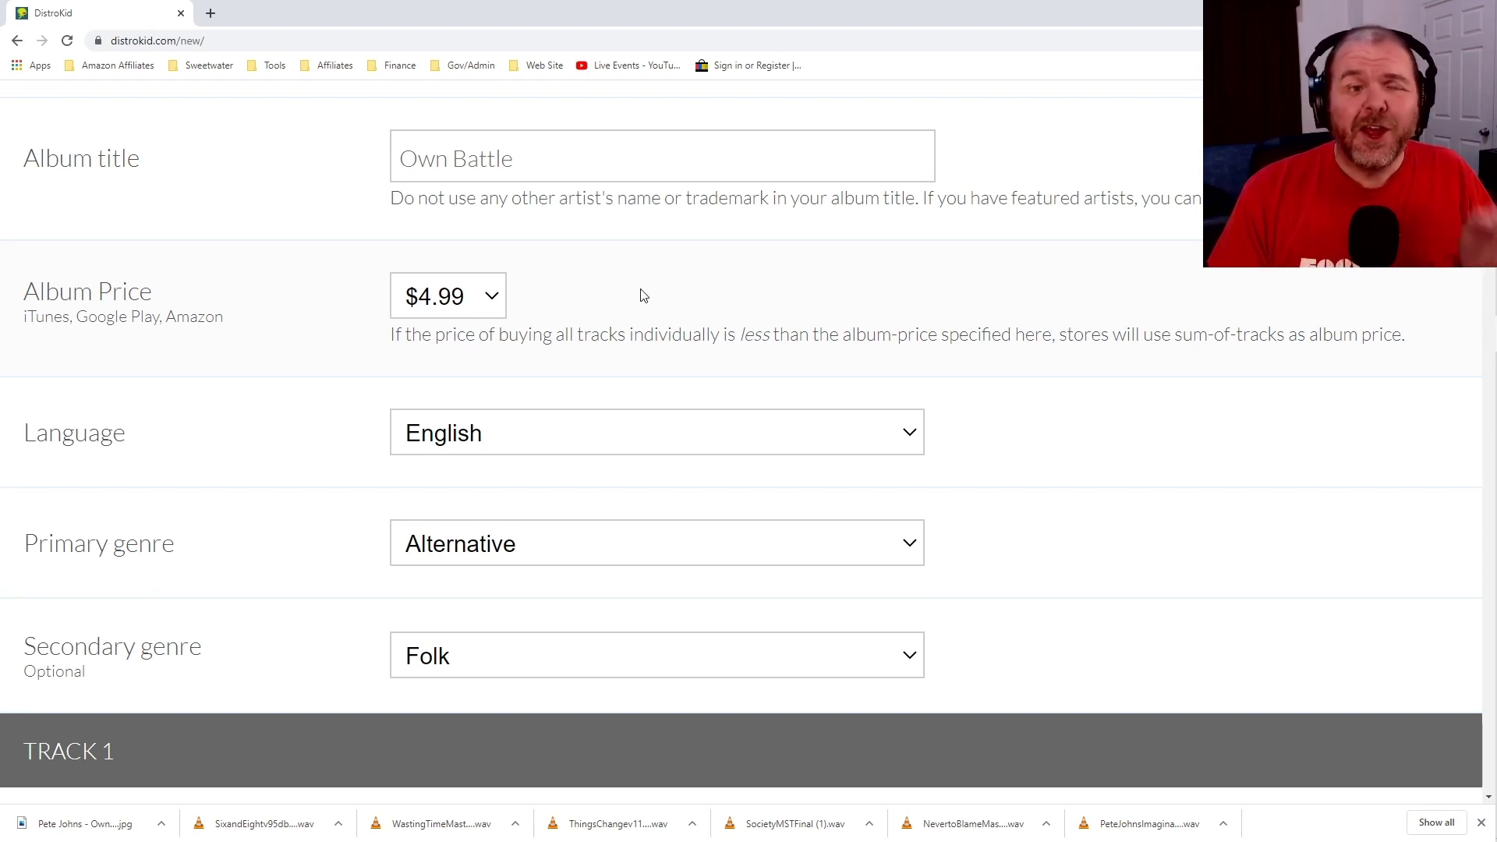
Keep the album price at $4.99 and enter 'Never to Blame' as Track 1's song title.
{"action": "left_click", "coordinate": [492, 296]}
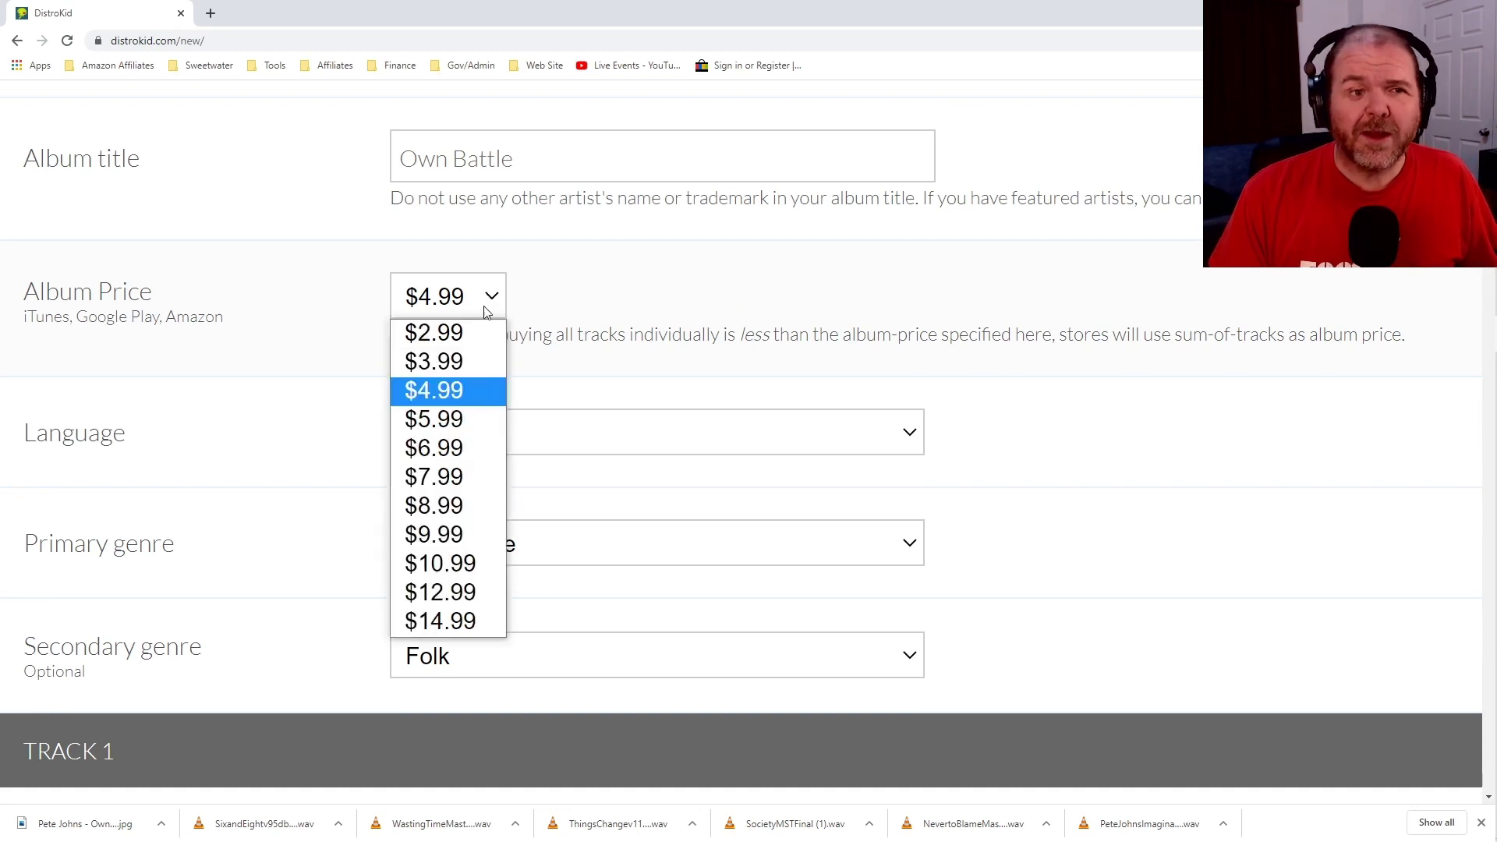
{"action": "left_click", "coordinate": [461, 396]}
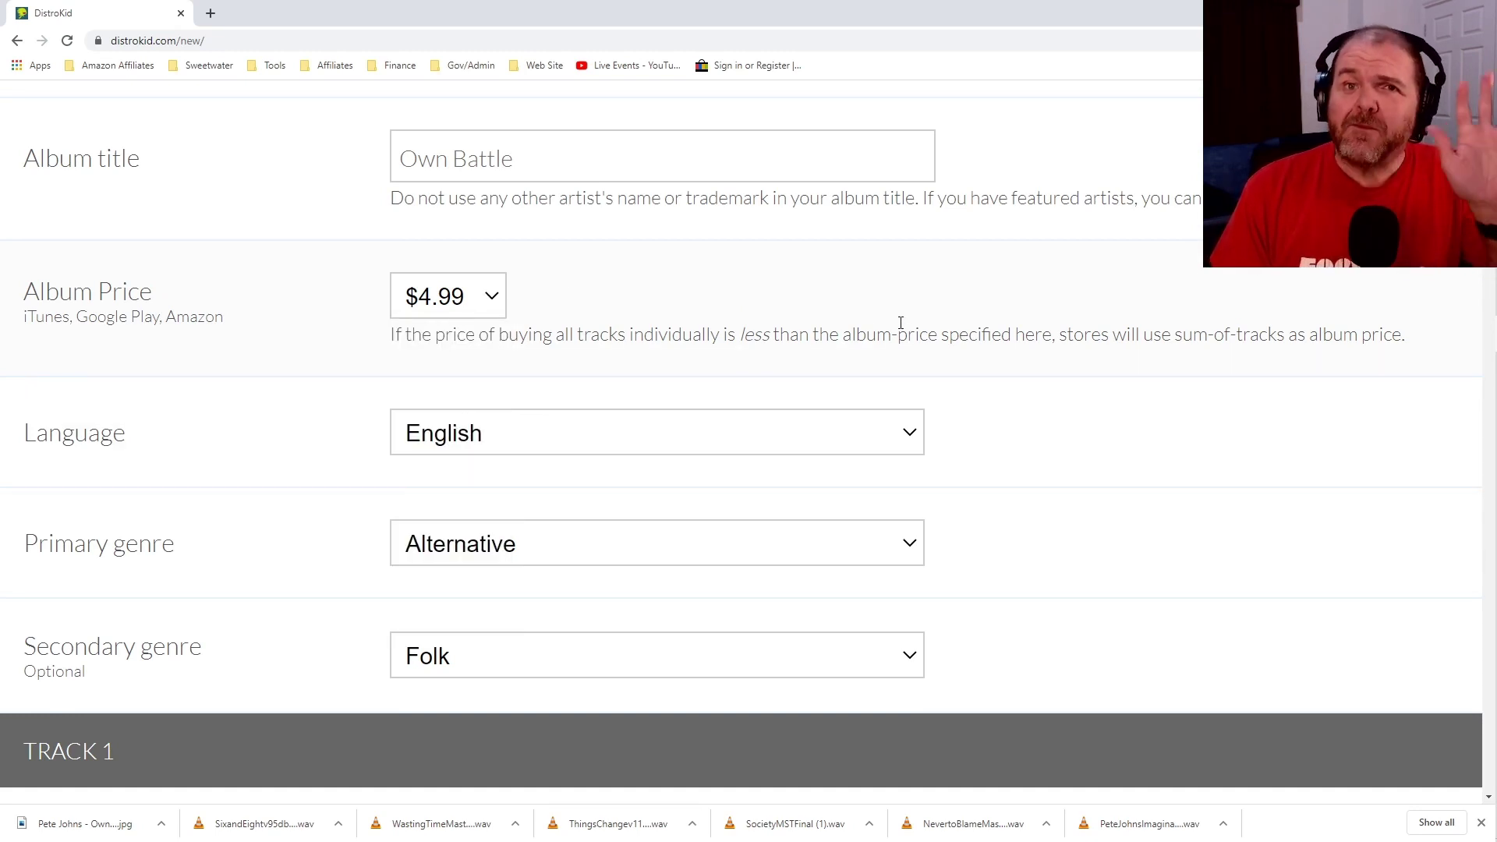
{"action": "scroll", "coordinate": [1011, 281], "scroll_direction": "down", "scroll_amount": 3}
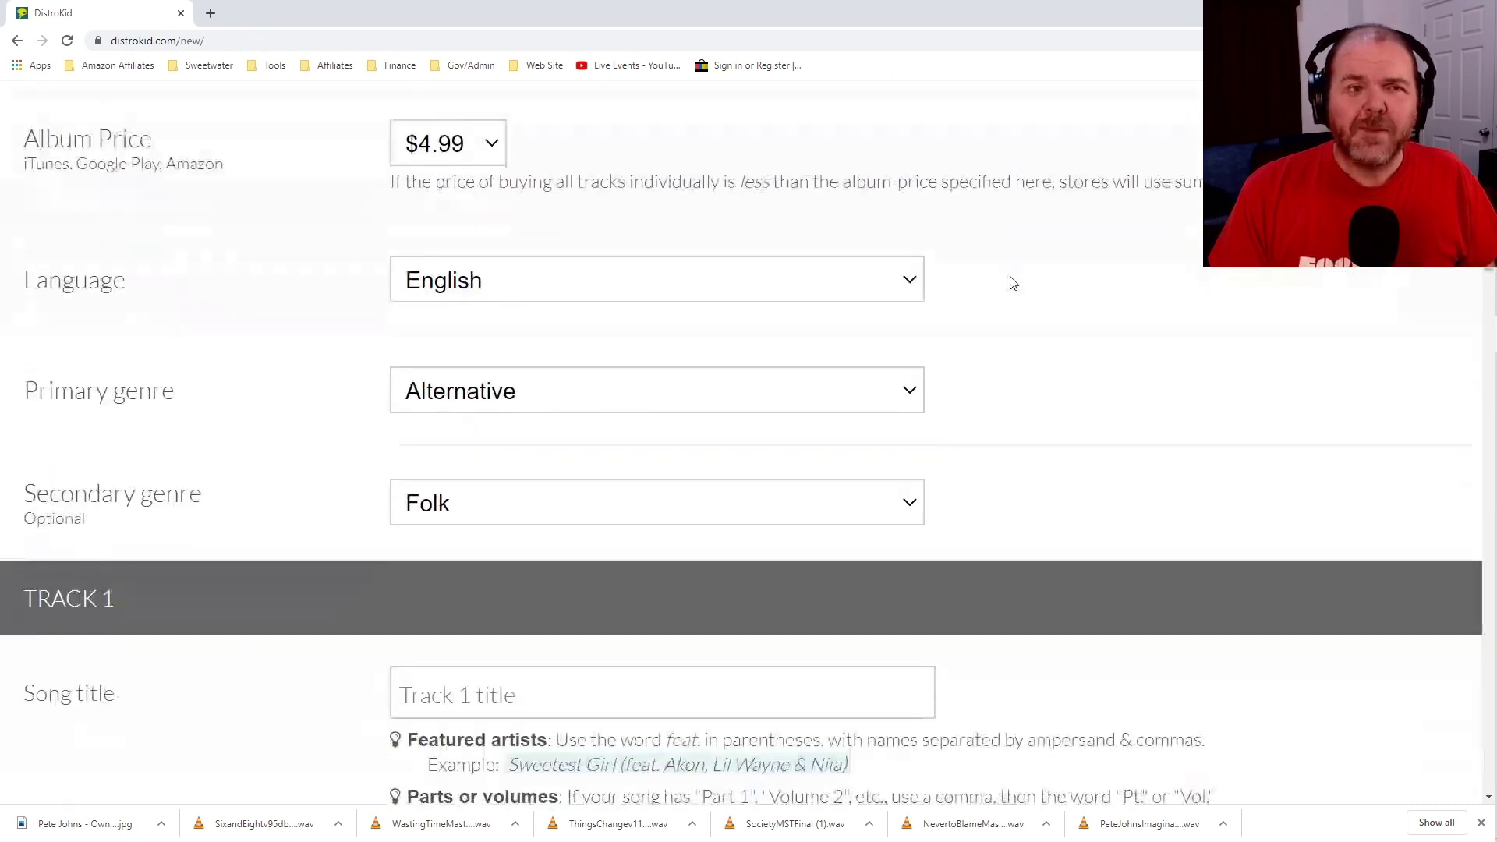
{"action": "scroll", "coordinate": [1012, 282], "scroll_direction": "down", "scroll_amount": 5}
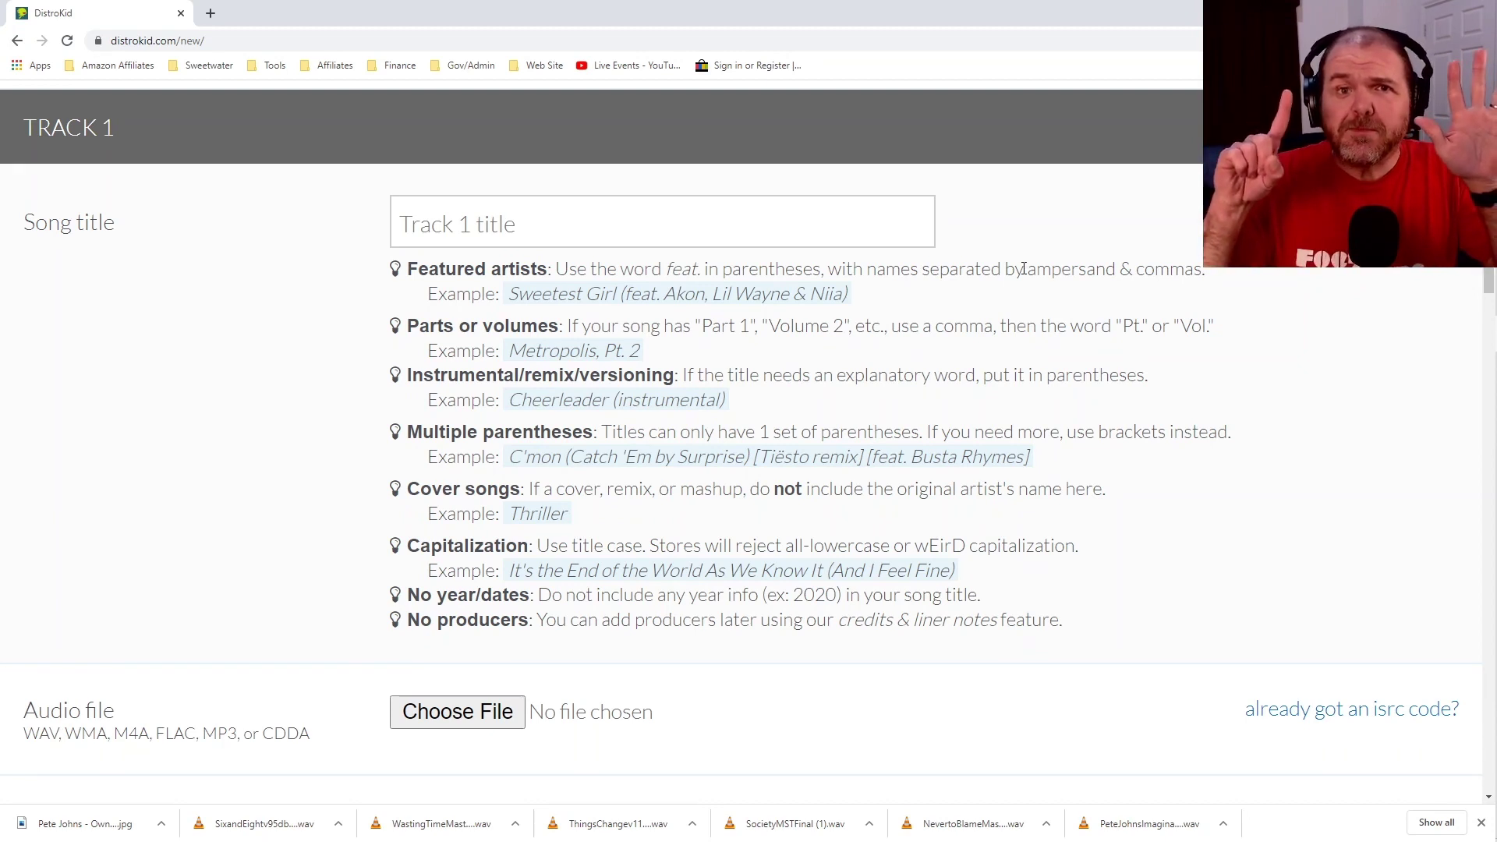
{"action": "left_click", "coordinate": [696, 218]}
{"action": "type", "text": "Never to"}
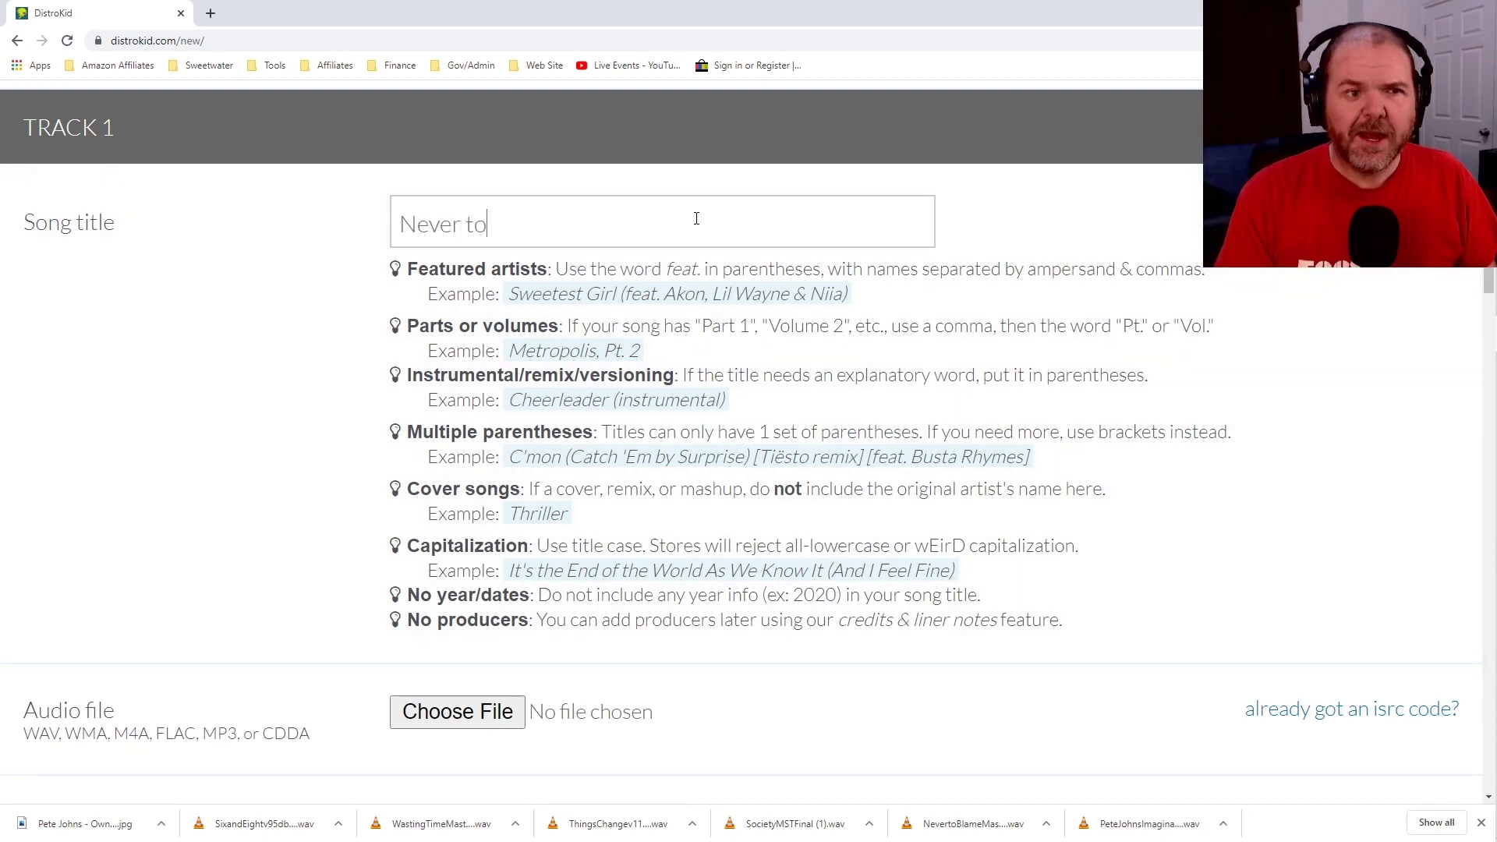
{"action": "type", "text": " Blame"}
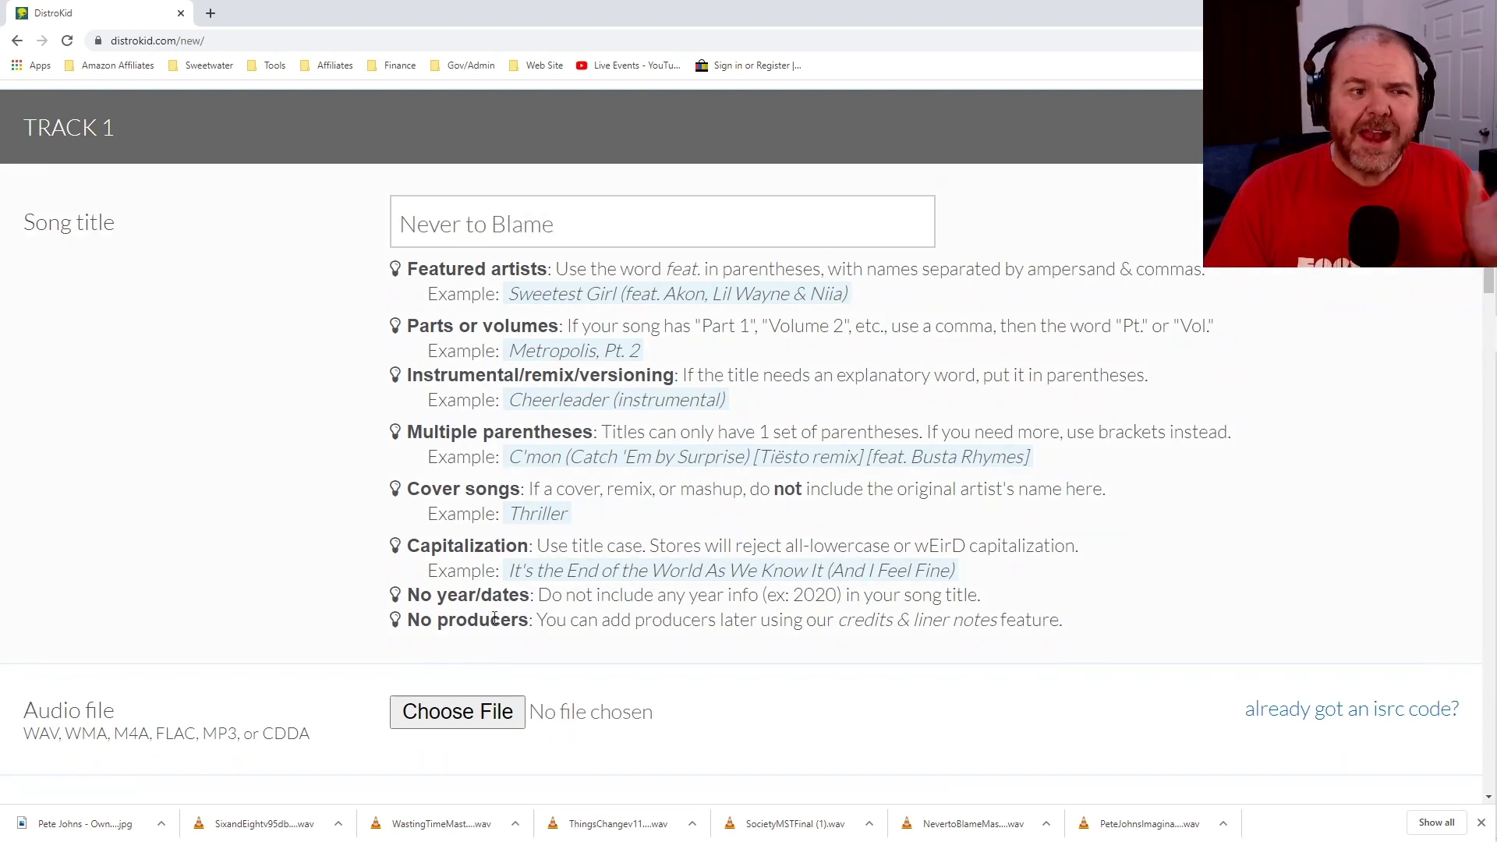
Attach NevertoBlameMaster (1).wav from the file picker as Track 1's audio file.
{"action": "left_click", "coordinate": [484, 714]}
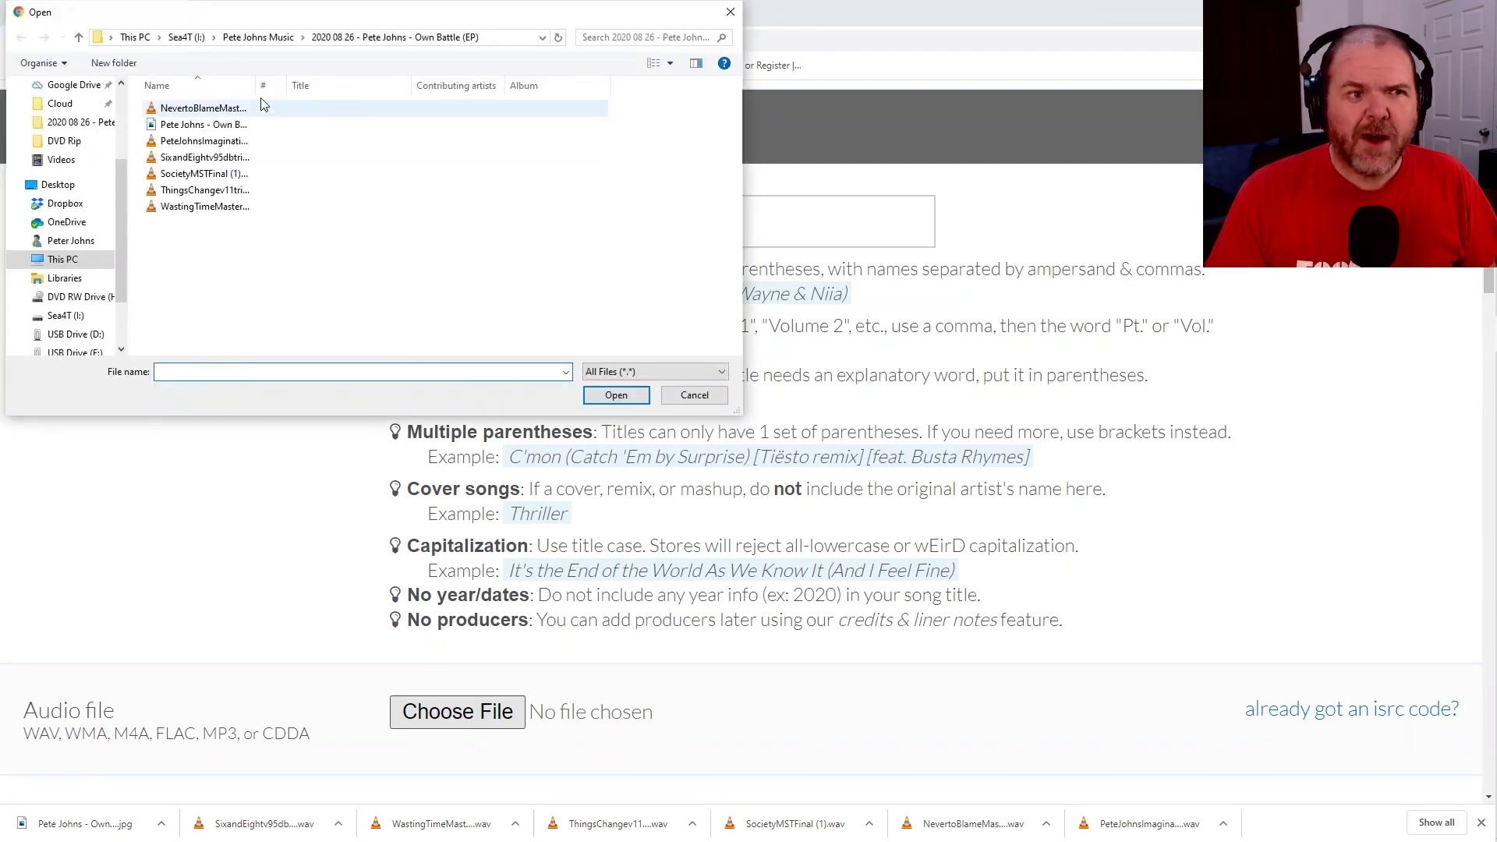
{"action": "left_click_drag", "start_coordinate": [259, 85], "coordinate": [351, 85]}
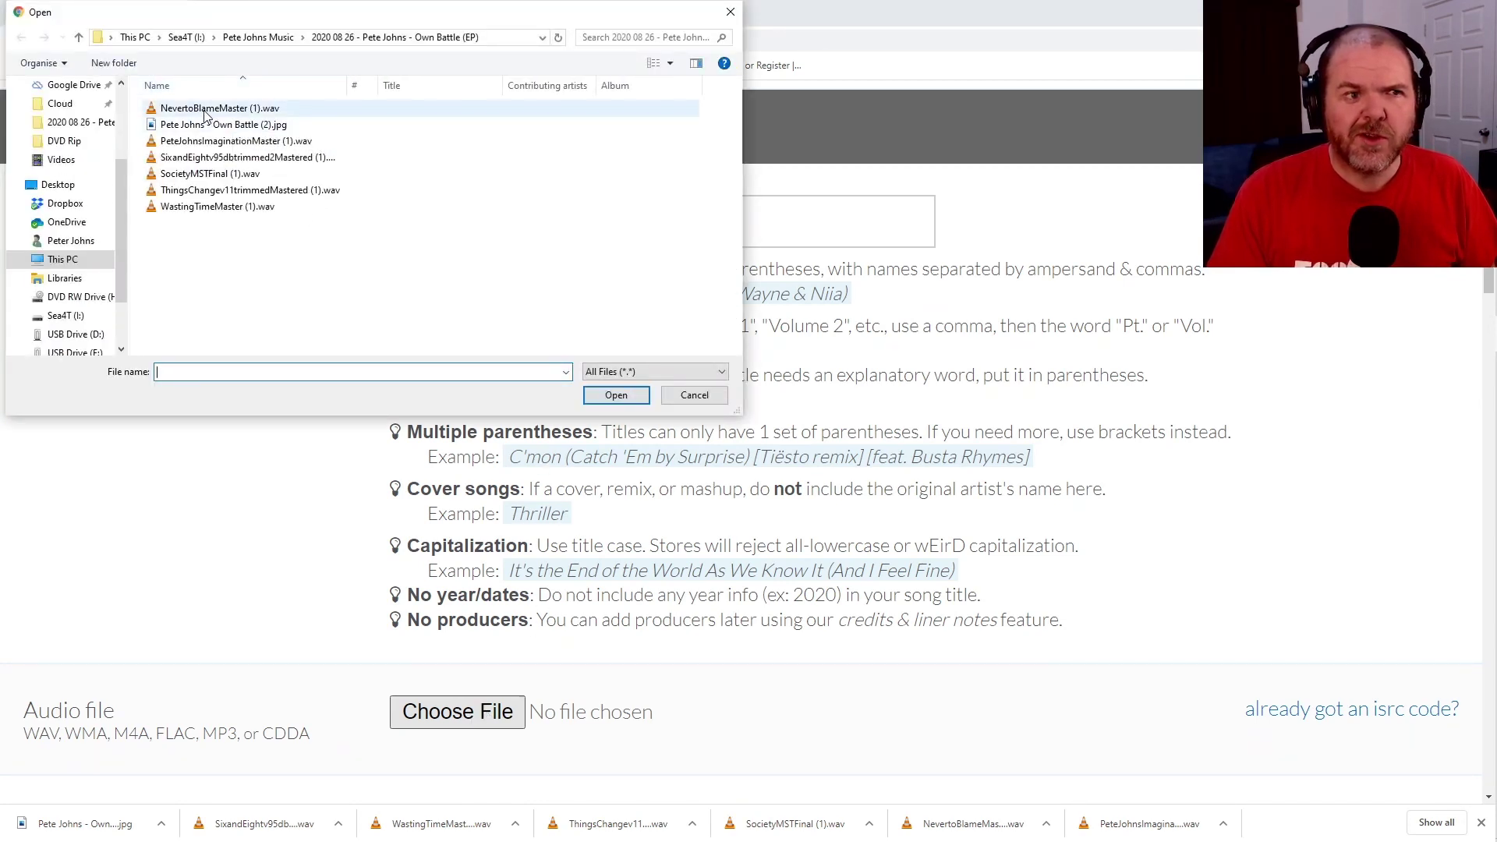
{"action": "left_click", "coordinate": [205, 113]}
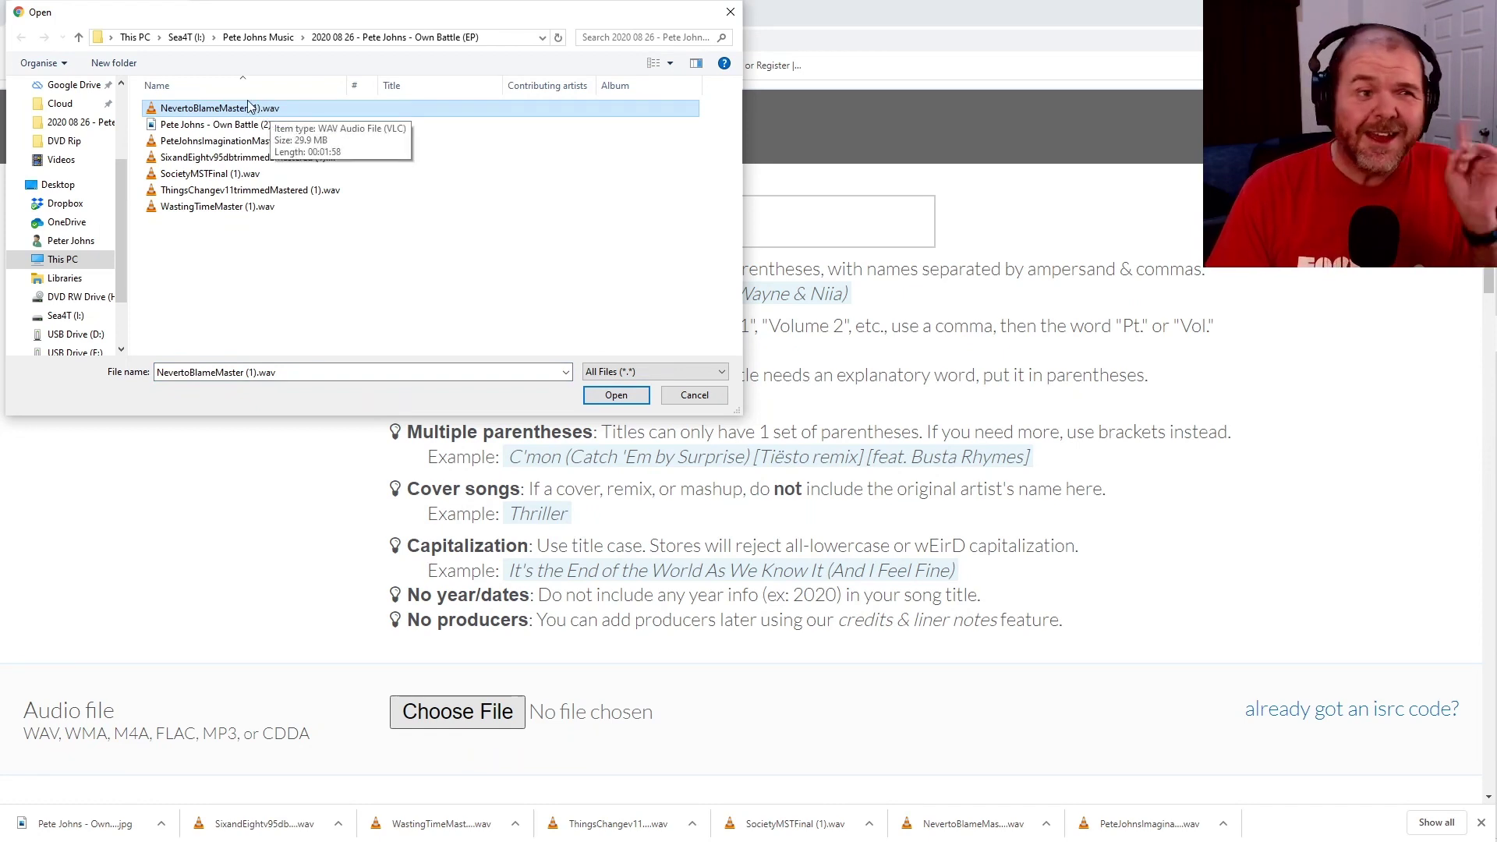
{"action": "left_click", "coordinate": [616, 396]}
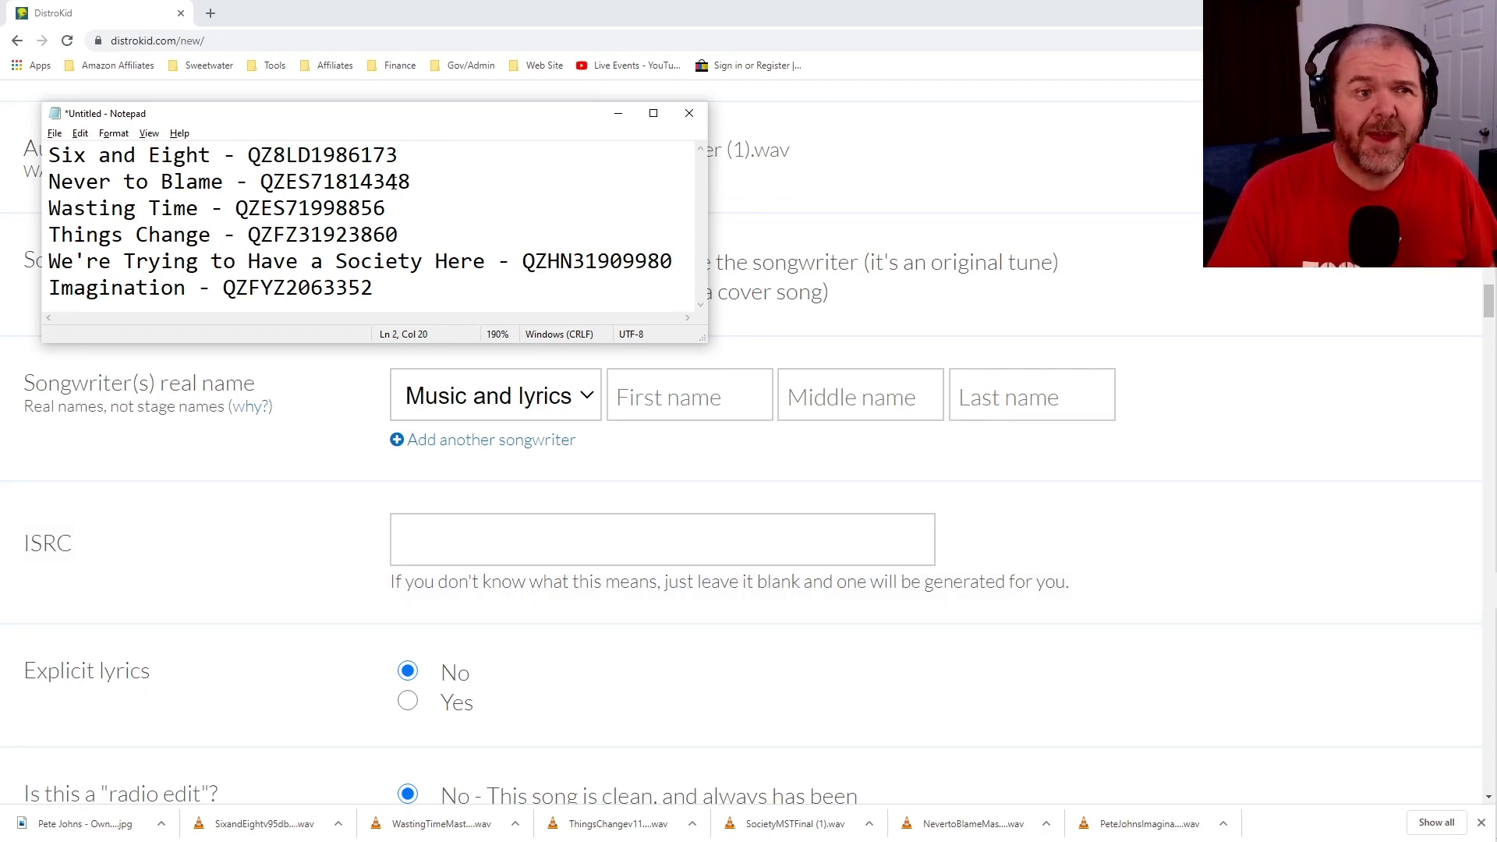
Copy the ISRC QZES71814348 from Notepad and paste it into Track 1's ISRC field.
{"action": "left_click_drag", "start_coordinate": [412, 181], "coordinate": [263, 182]}
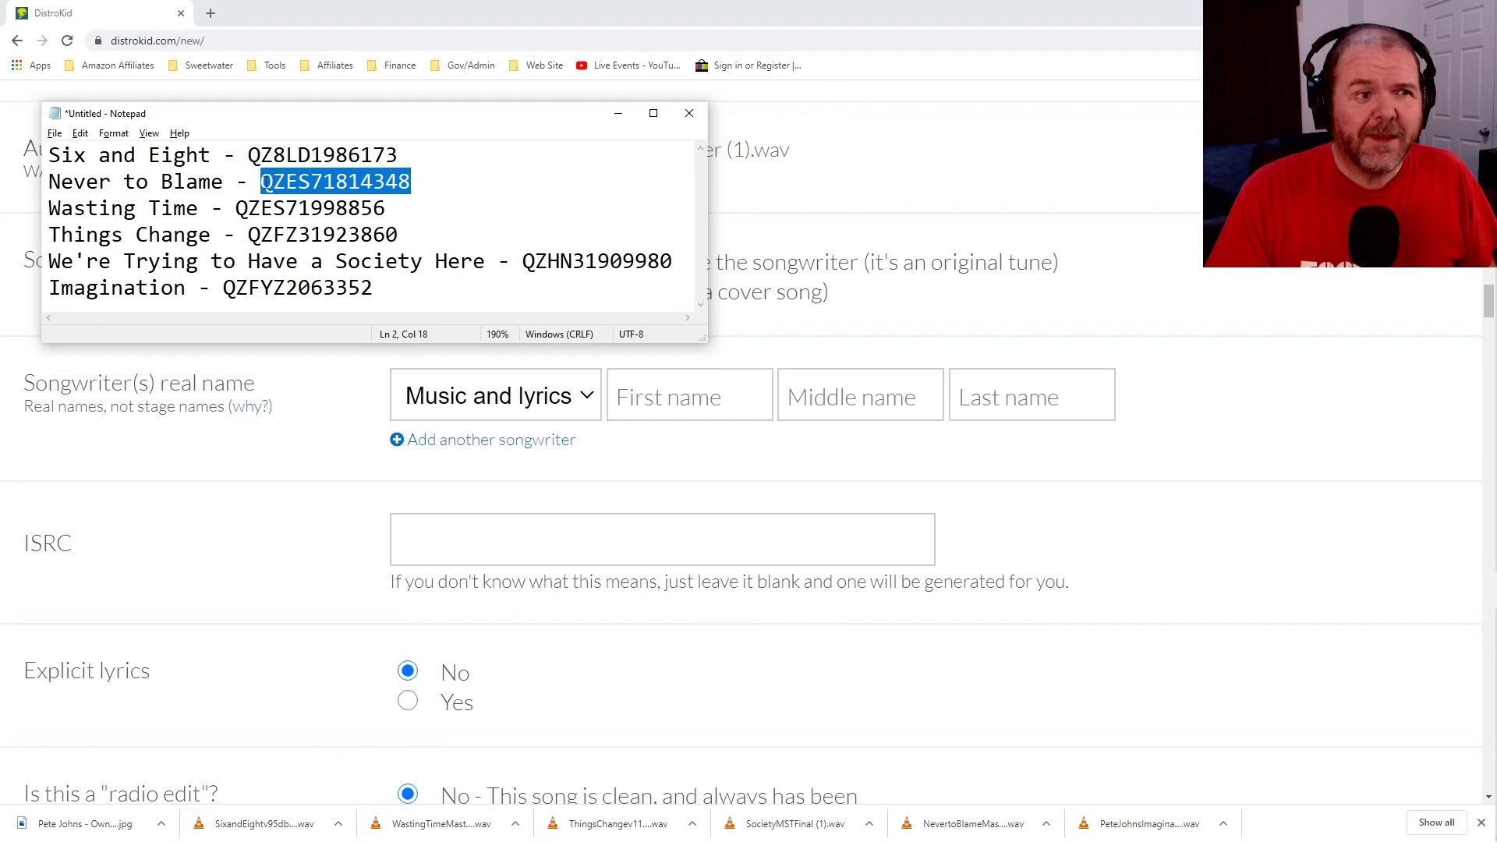
{"action": "left_click", "coordinate": [506, 539]}
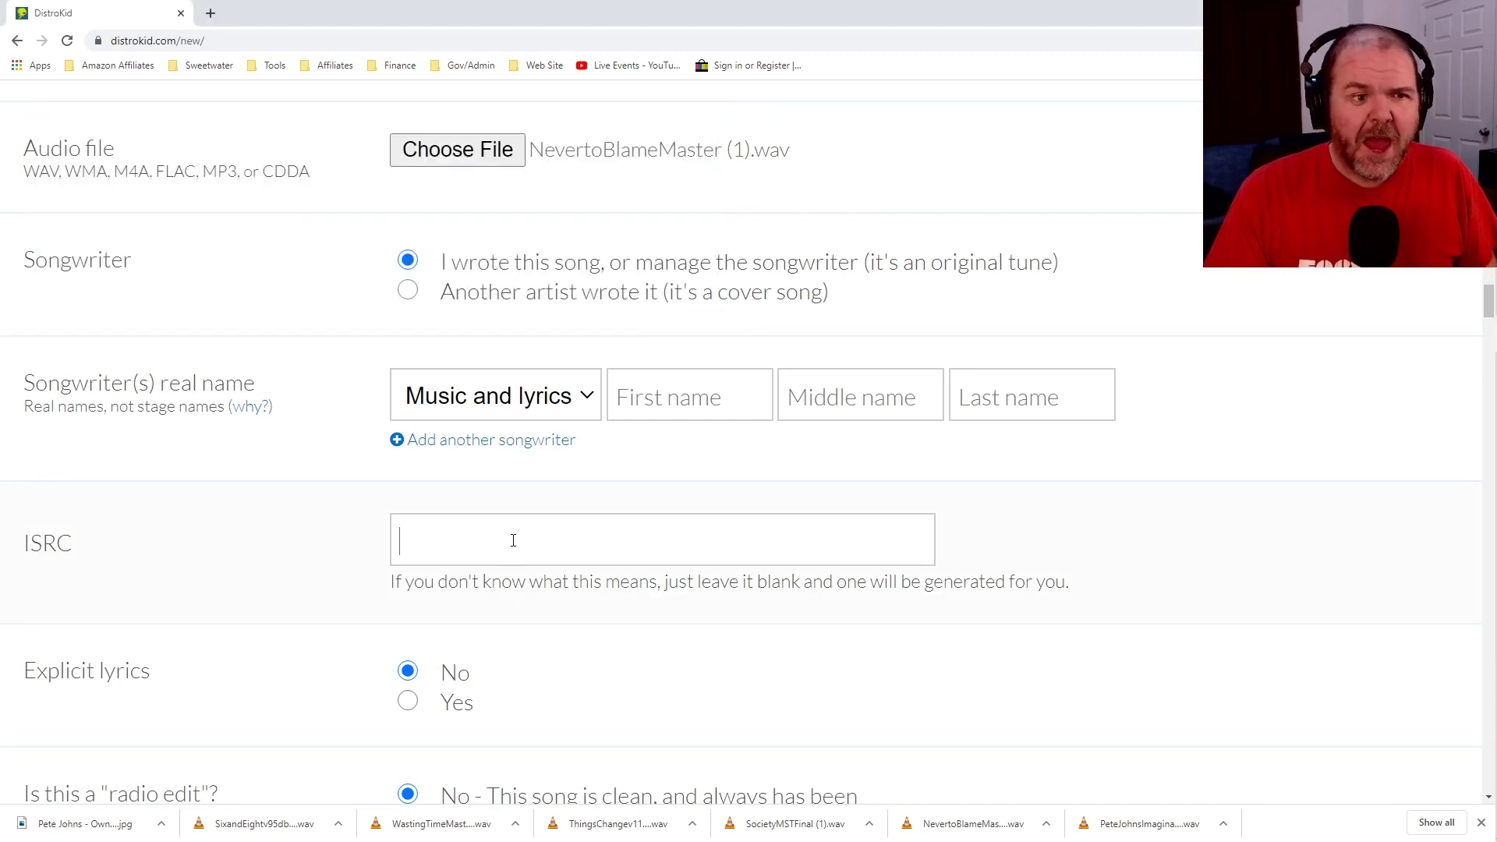
{"action": "type", "text": "QZES71814348"}
{"action": "left_click", "coordinate": [998, 541]}
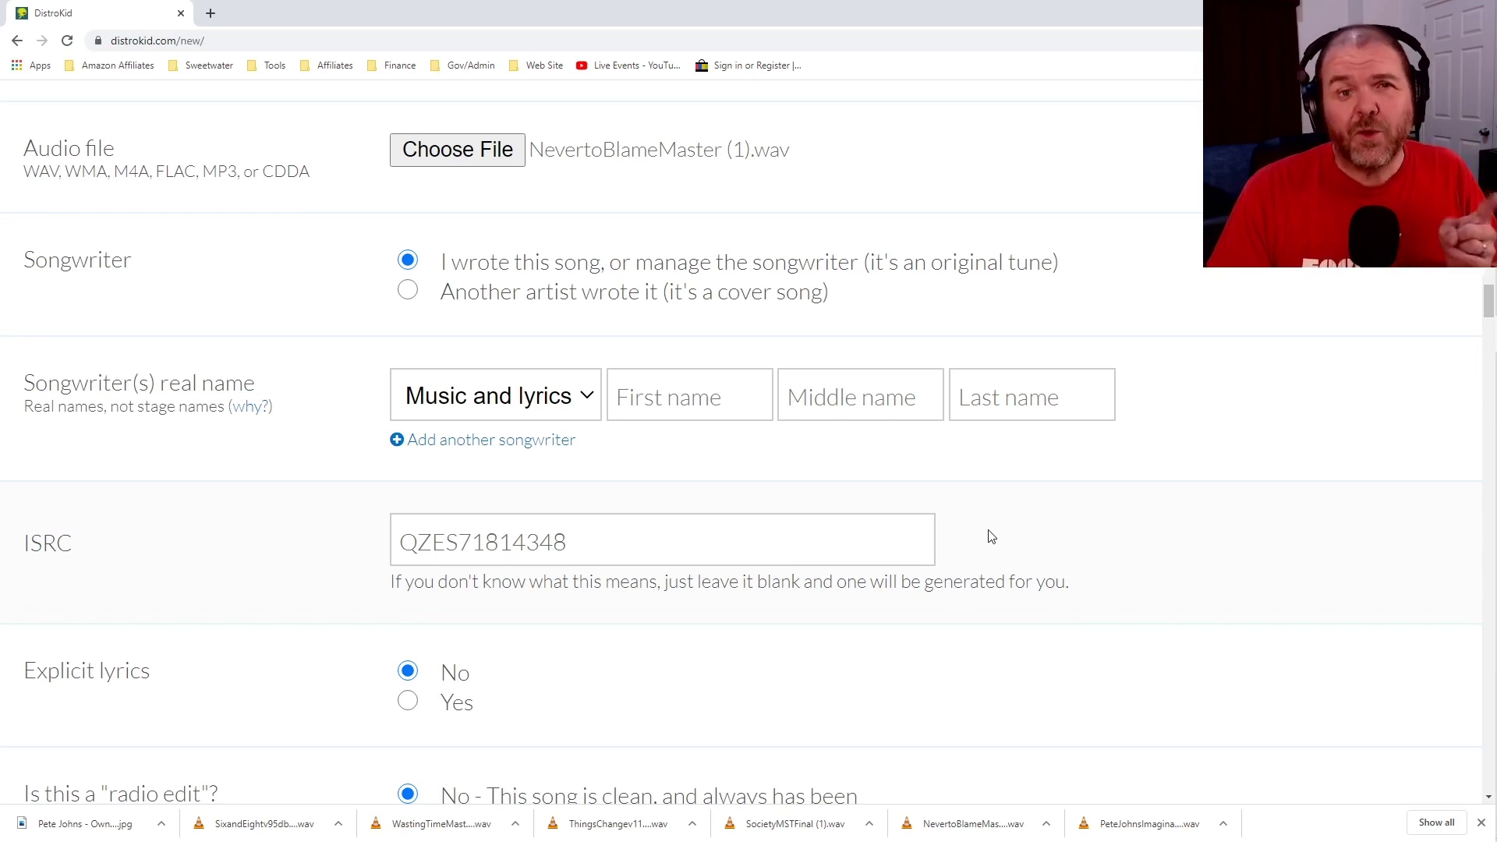
{"action": "scroll", "coordinate": [1161, 409], "scroll_direction": "down", "scroll_amount": 1}
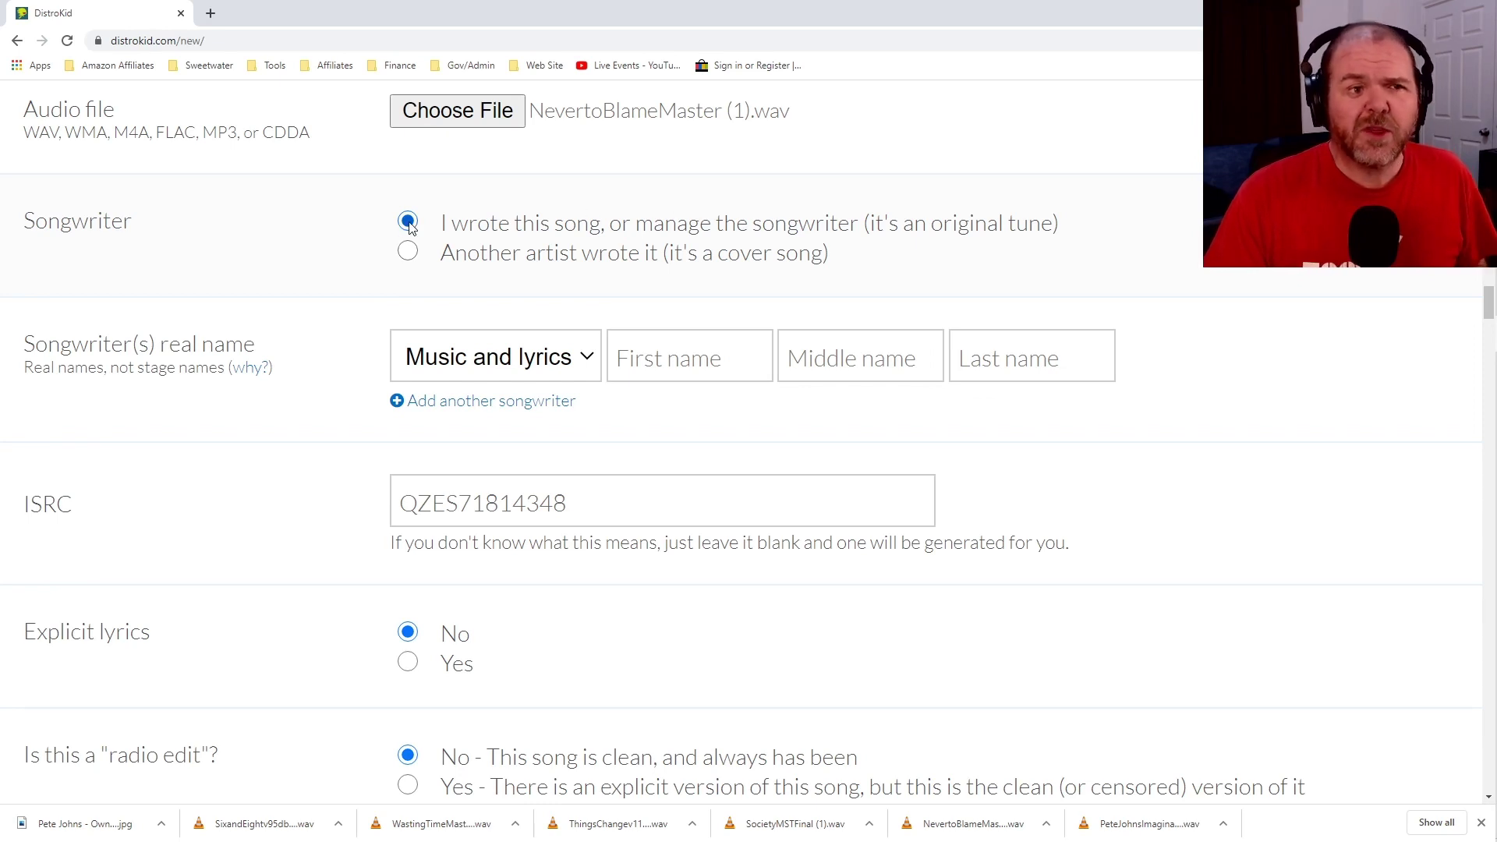
Enter the songwriter's first name and last name for Track 1.
{"action": "left_click", "coordinate": [659, 364]}
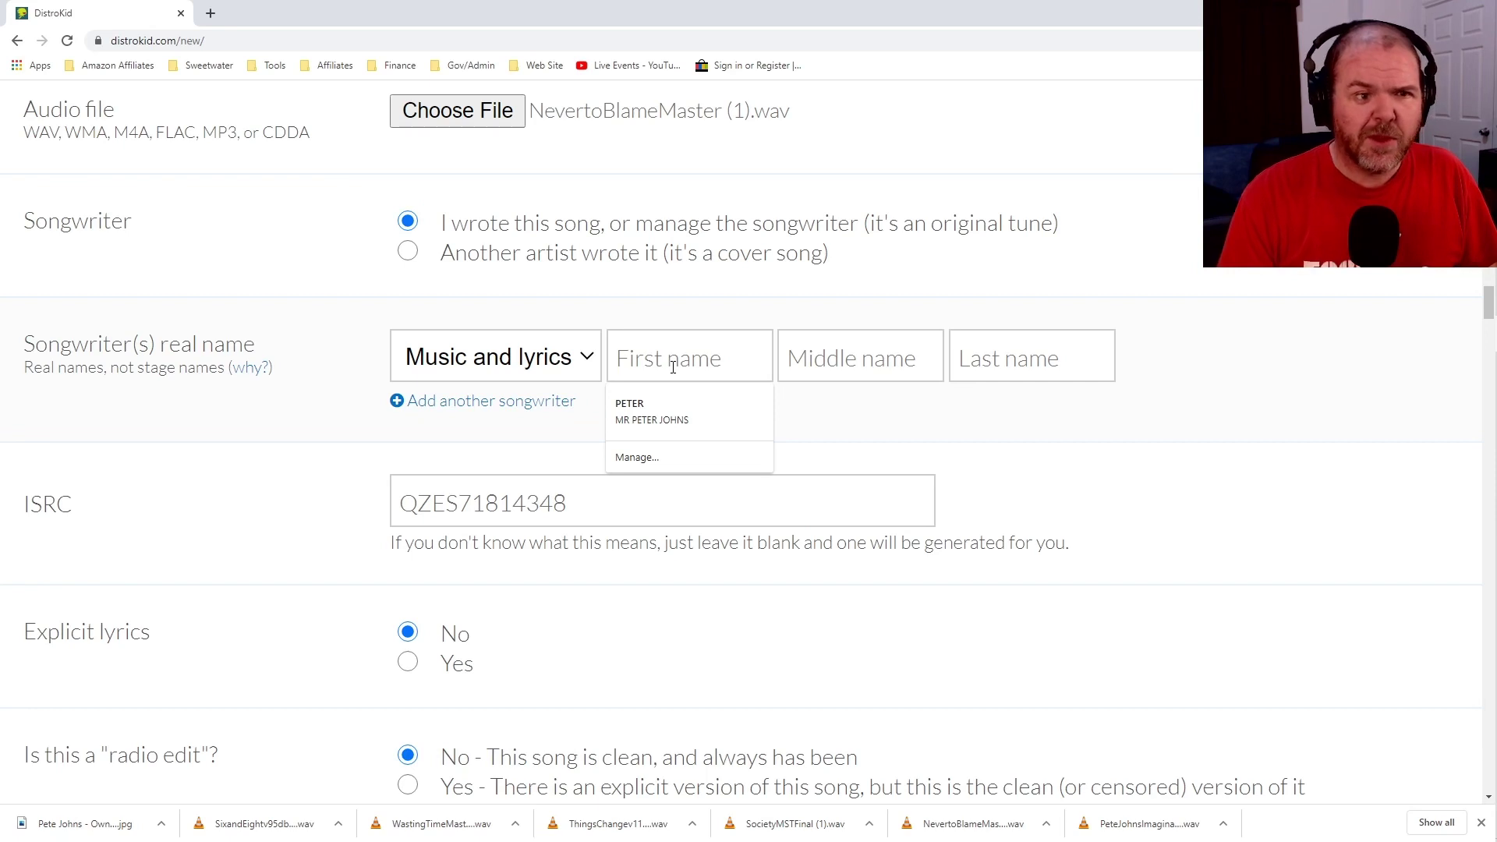
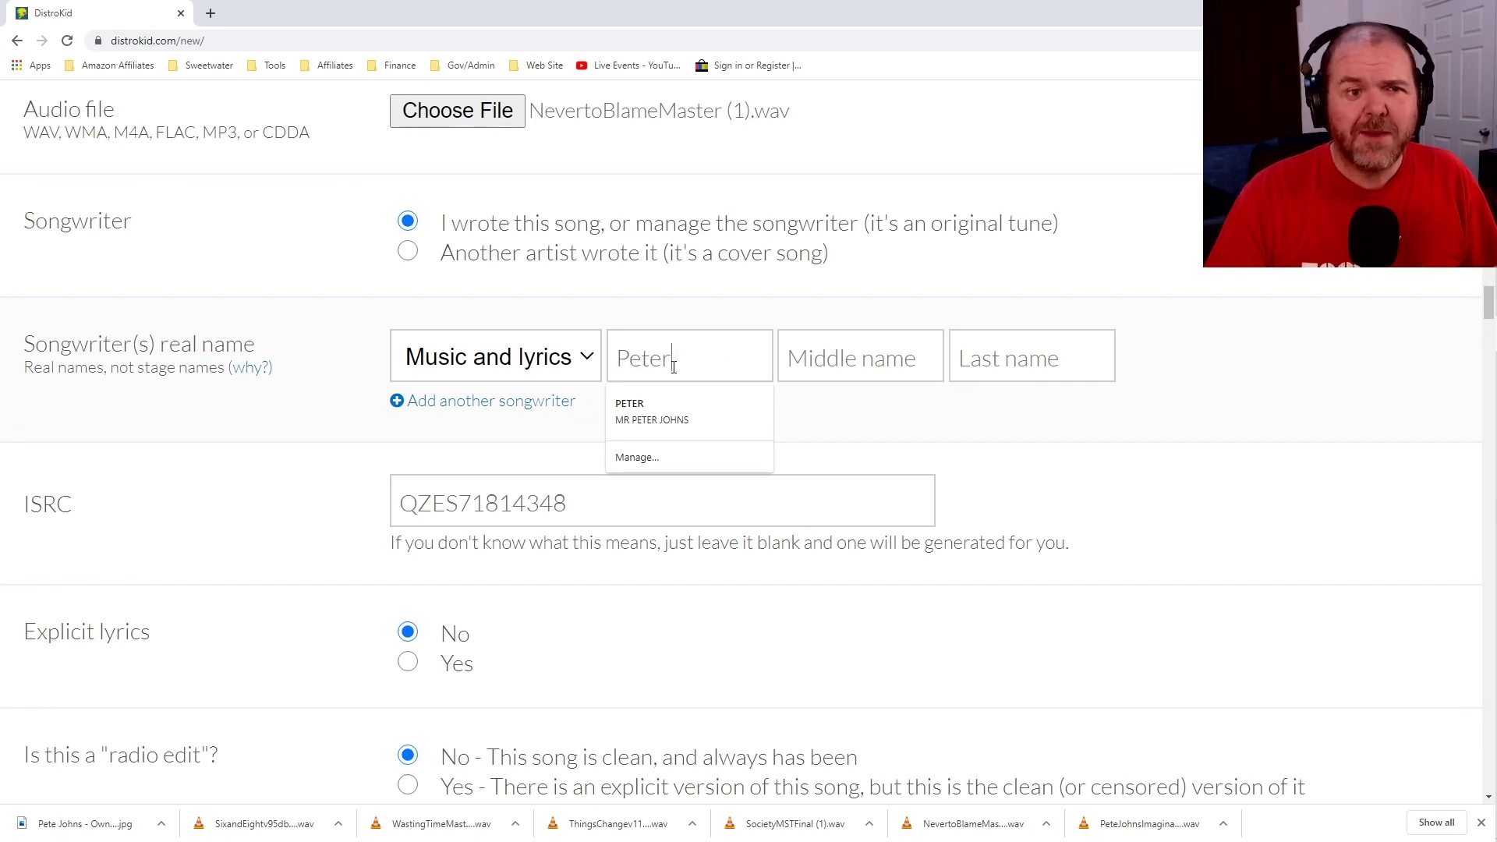
{"action": "left_click", "coordinate": [962, 359]}
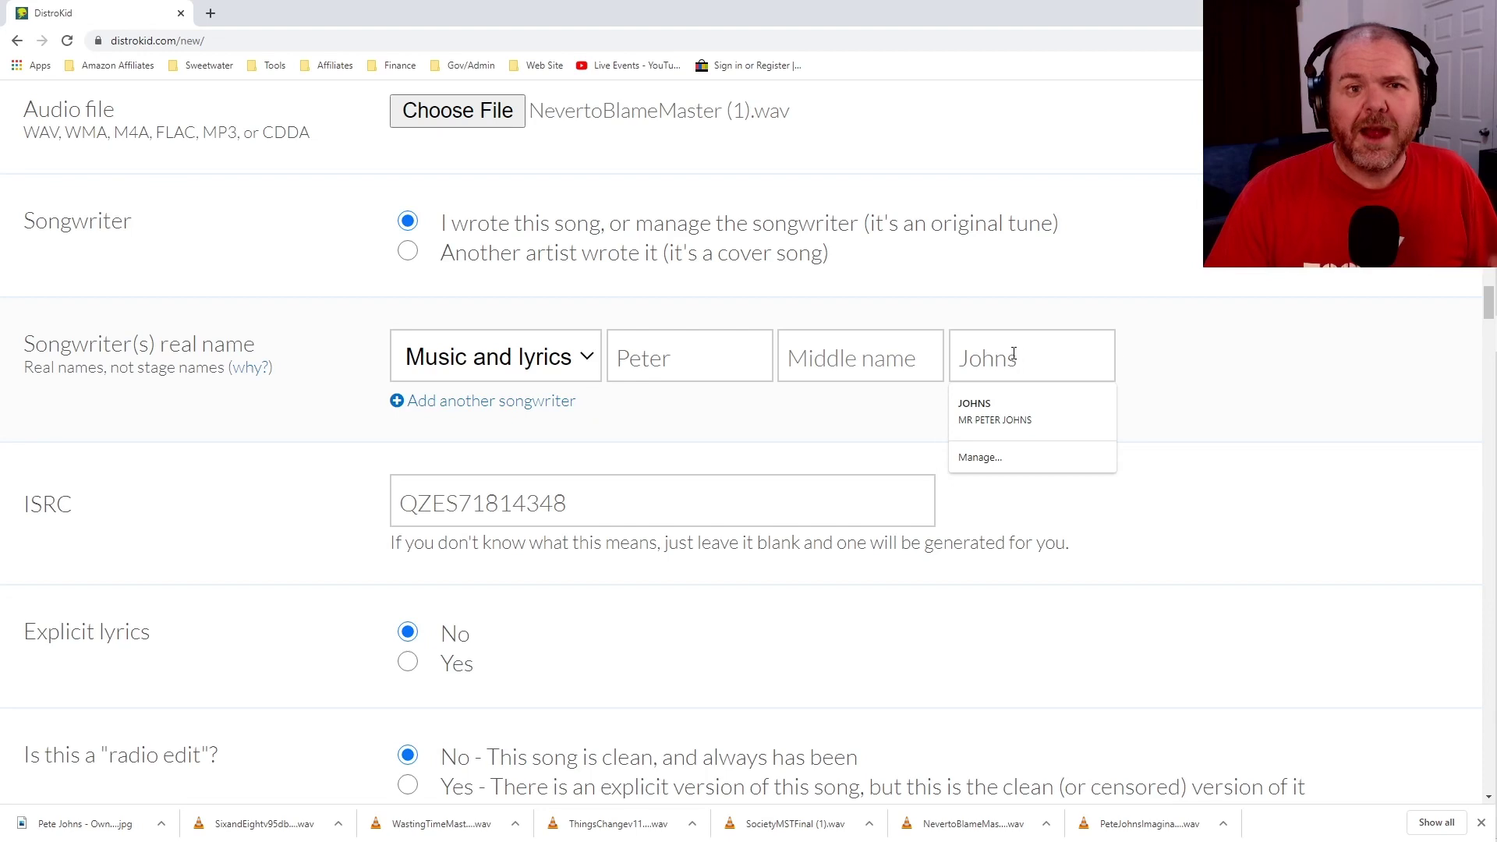
{"action": "left_click", "coordinate": [1191, 366]}
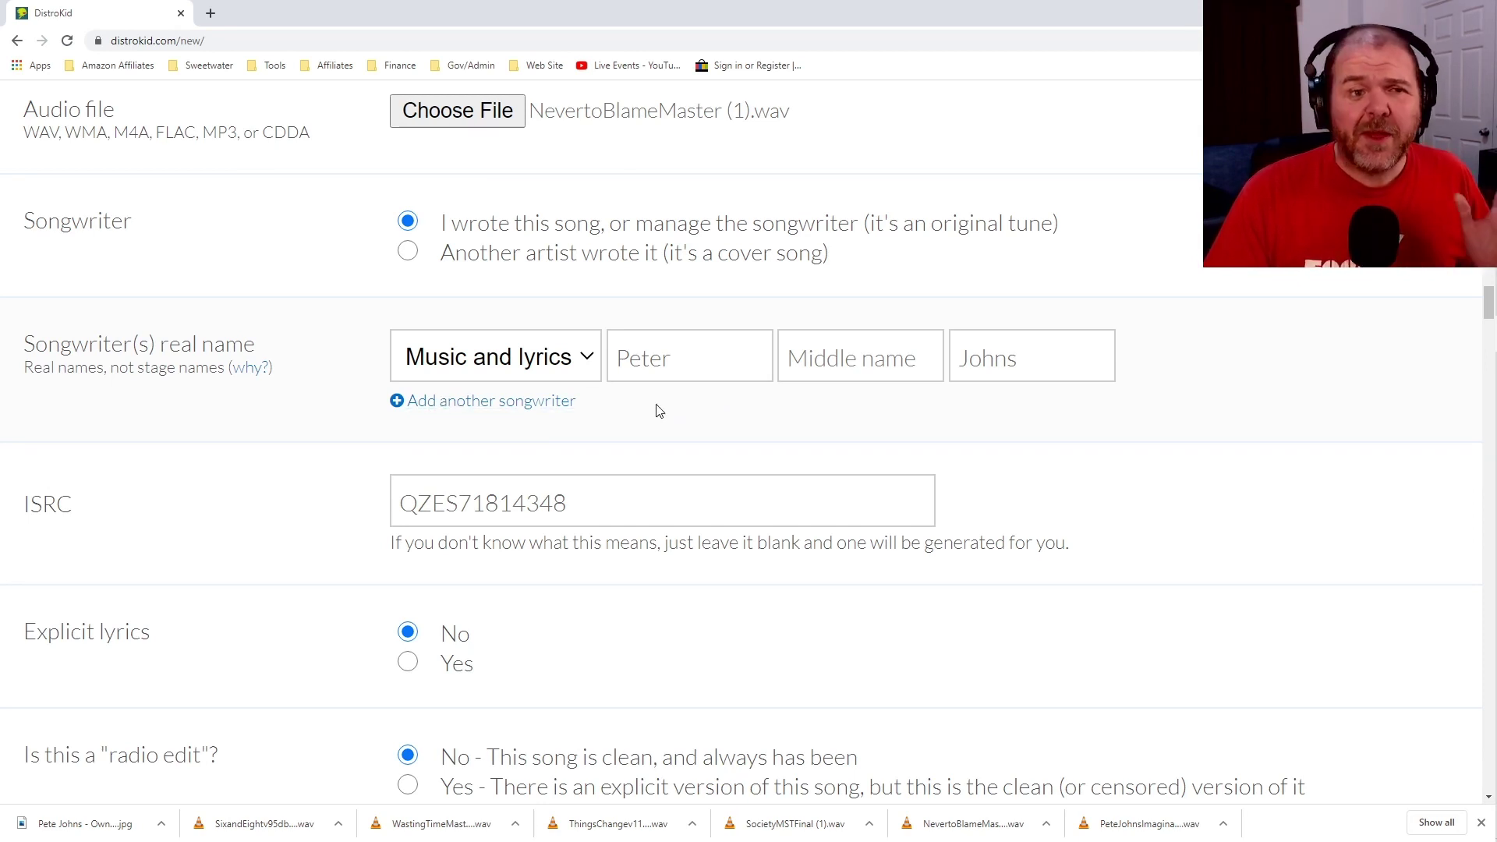
{"action": "scroll", "coordinate": [949, 414], "scroll_direction": "down", "scroll_amount": 3}
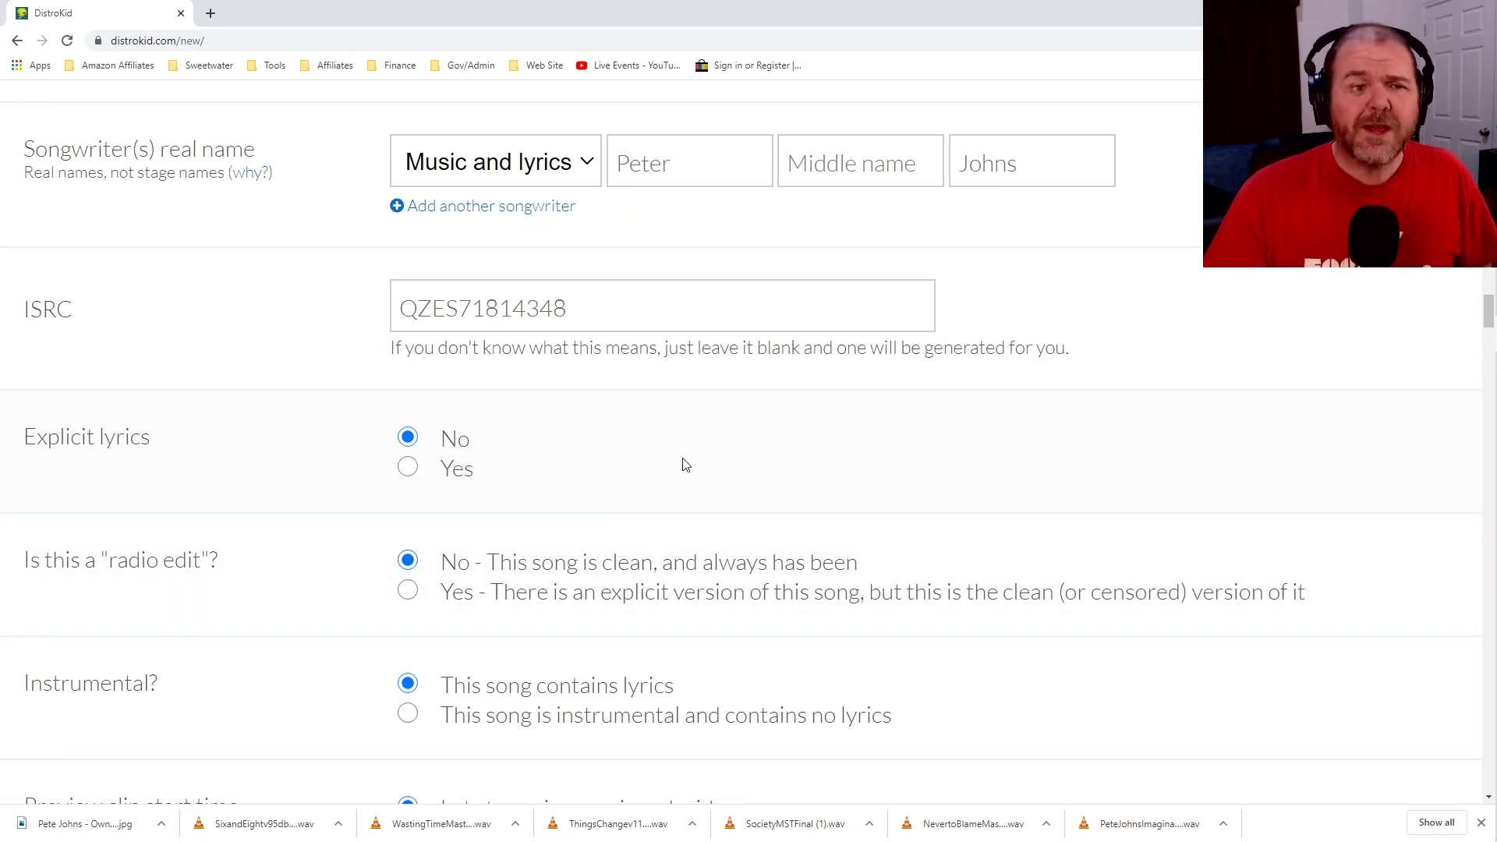
Check Track 1's price options and leave it at $0.99.
{"action": "scroll", "coordinate": [680, 460], "scroll_direction": "down", "scroll_amount": 1}
{"action": "scroll", "coordinate": [680, 460], "scroll_direction": "down", "scroll_amount": 1}
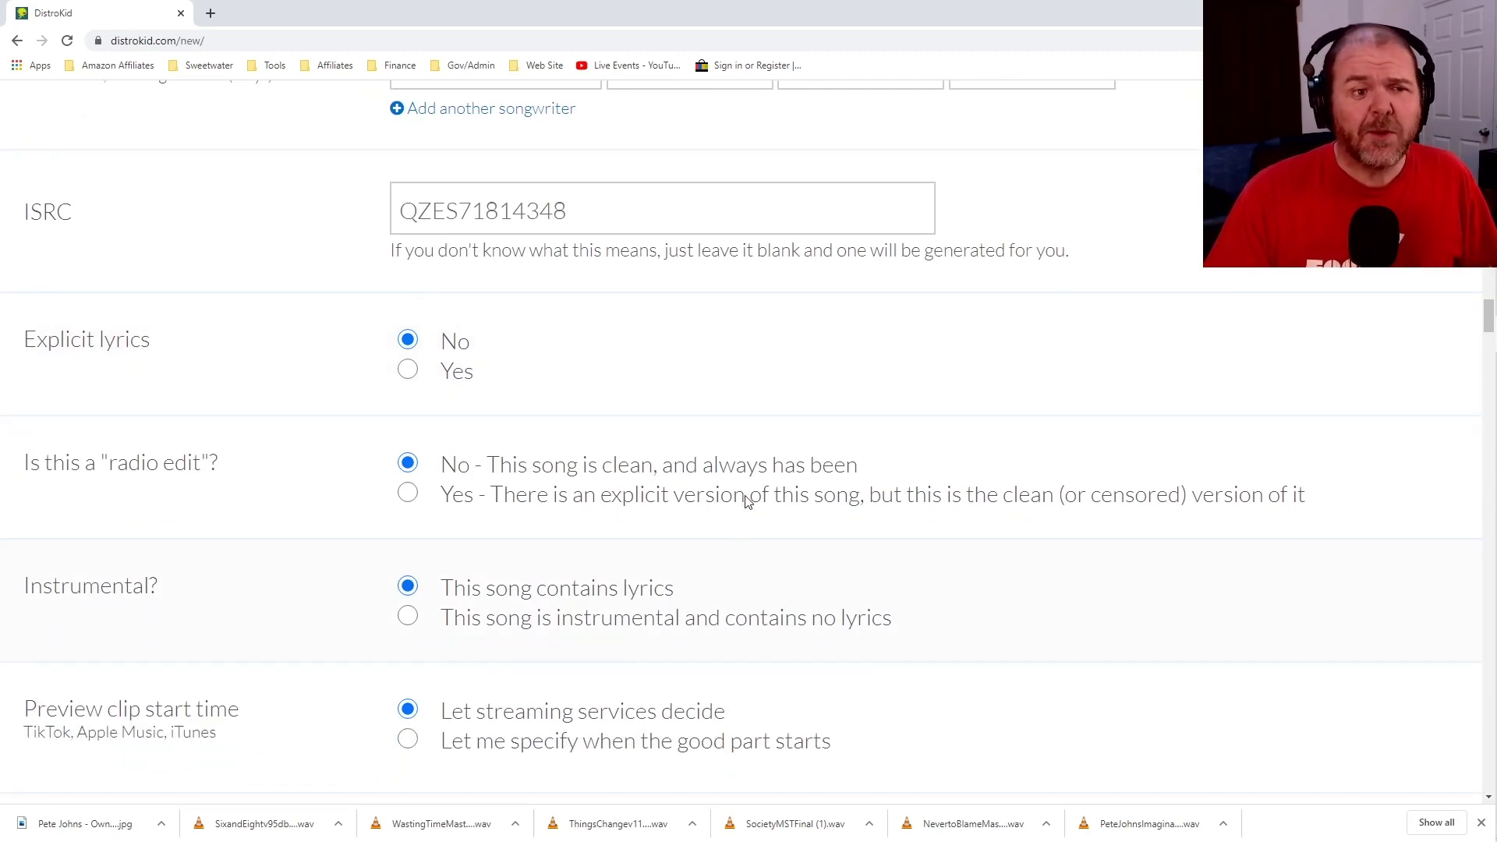
{"action": "scroll", "coordinate": [748, 498], "scroll_direction": "down", "scroll_amount": 1}
{"action": "scroll", "coordinate": [749, 498], "scroll_direction": "down", "scroll_amount": 2}
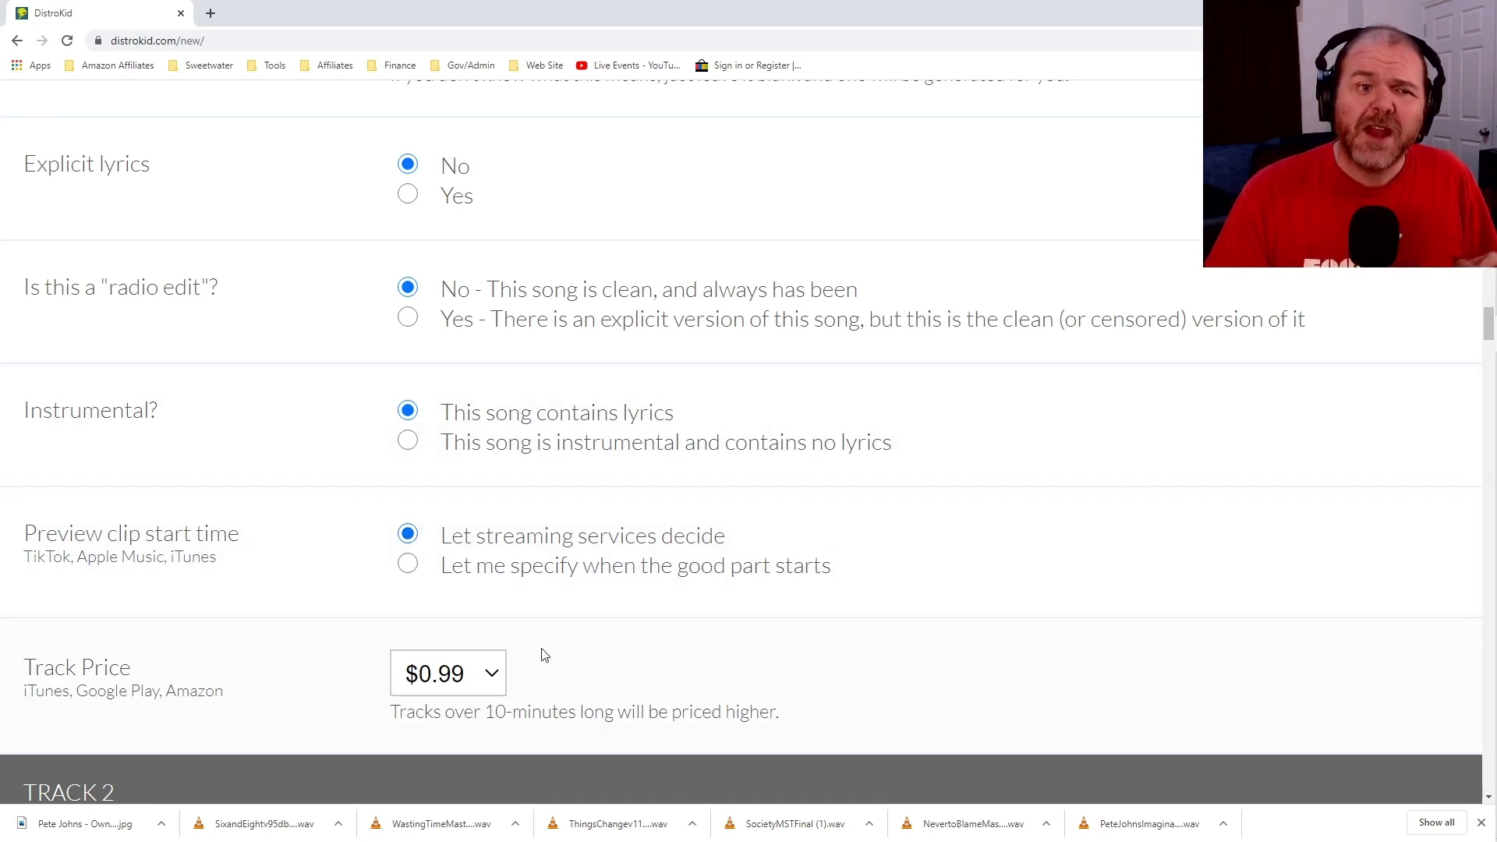
{"action": "left_click", "coordinate": [493, 675]}
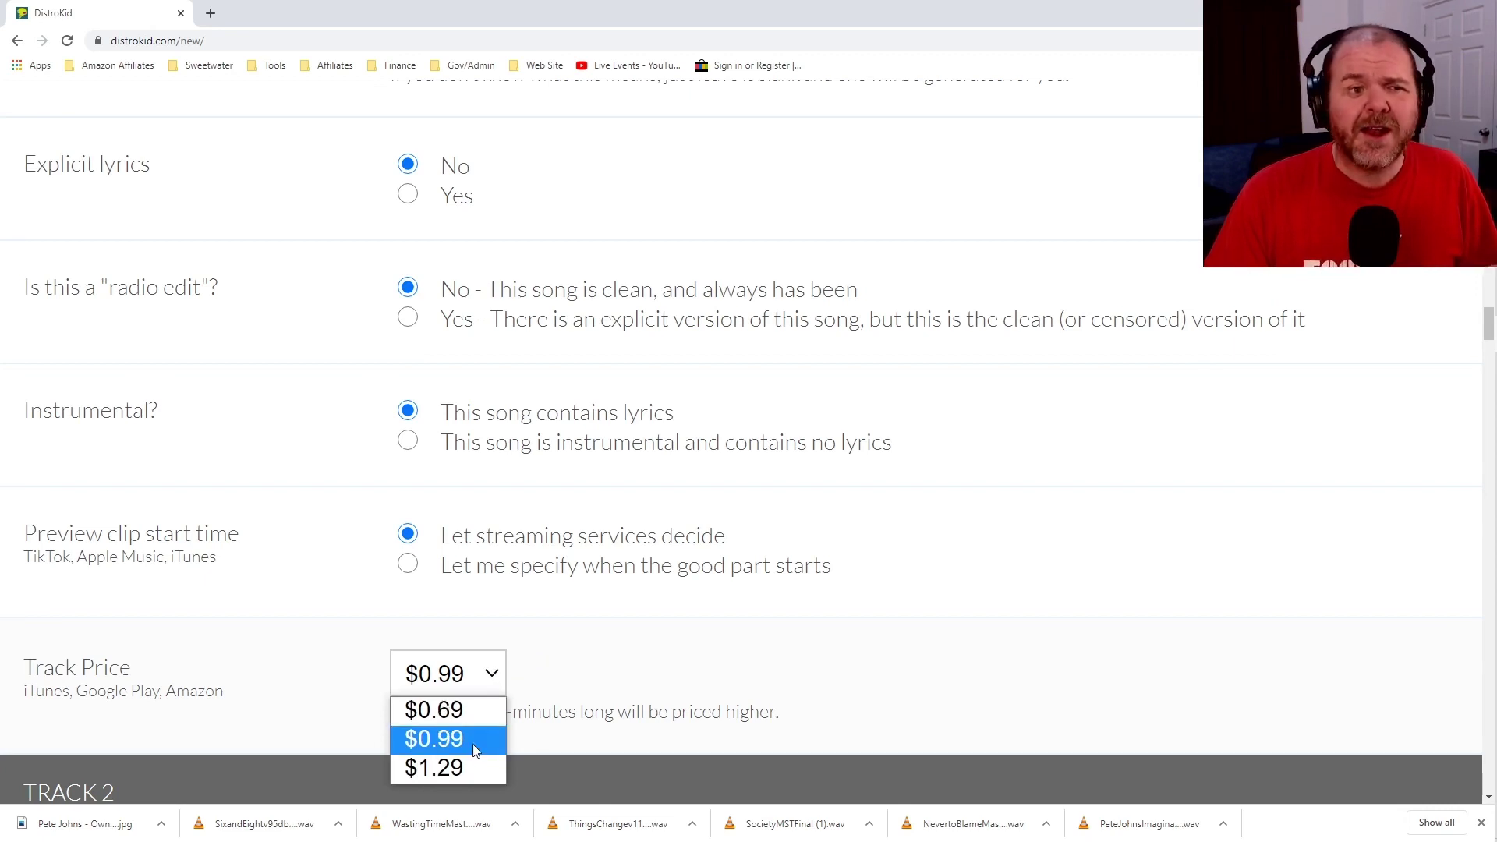
{"action": "left_click", "coordinate": [493, 675]}
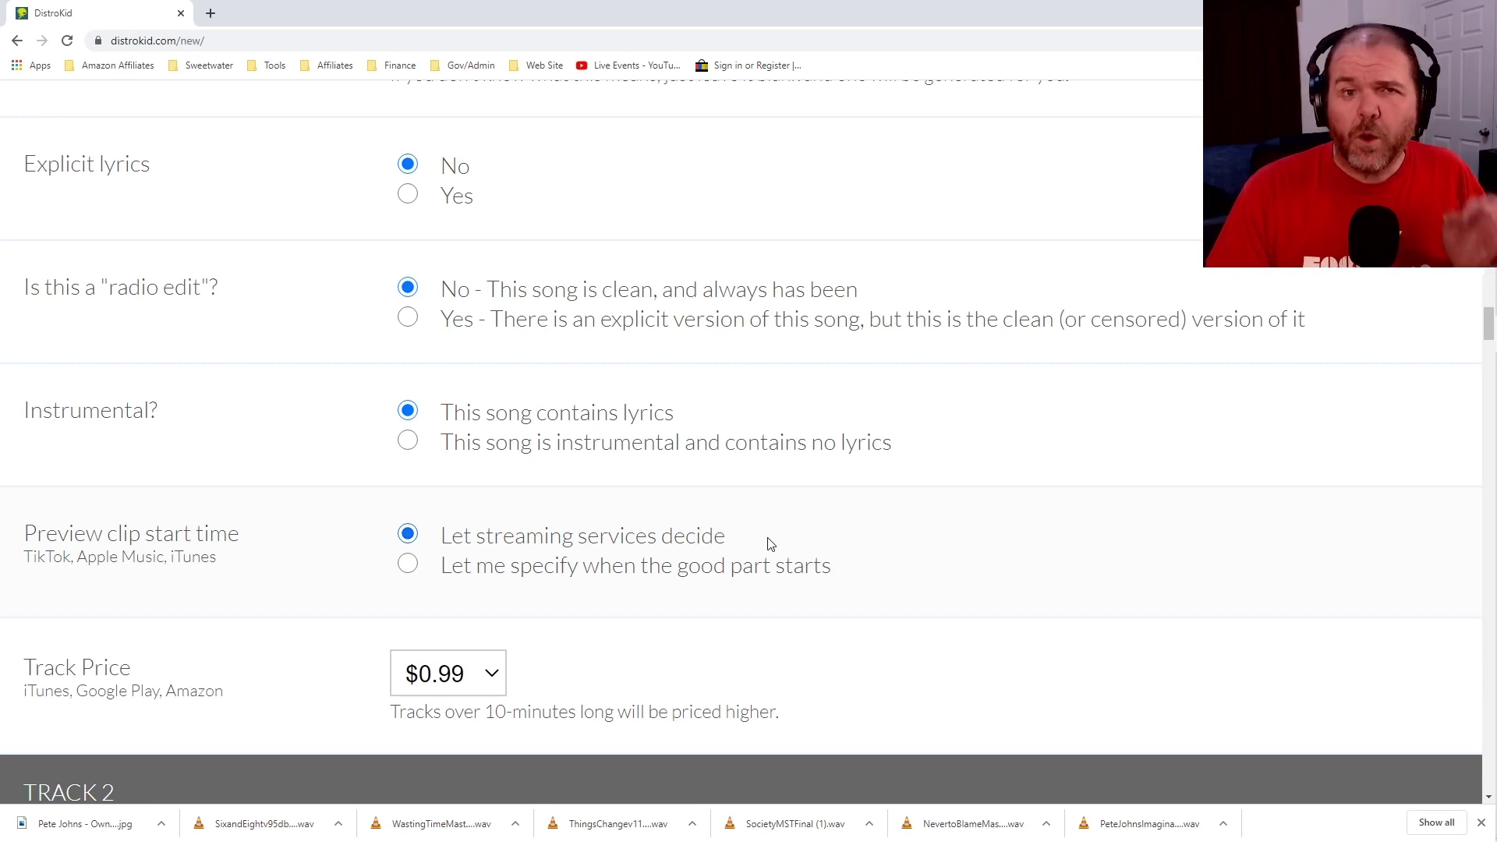
{"action": "scroll", "coordinate": [780, 530], "scroll_direction": "down", "scroll_amount": 6}
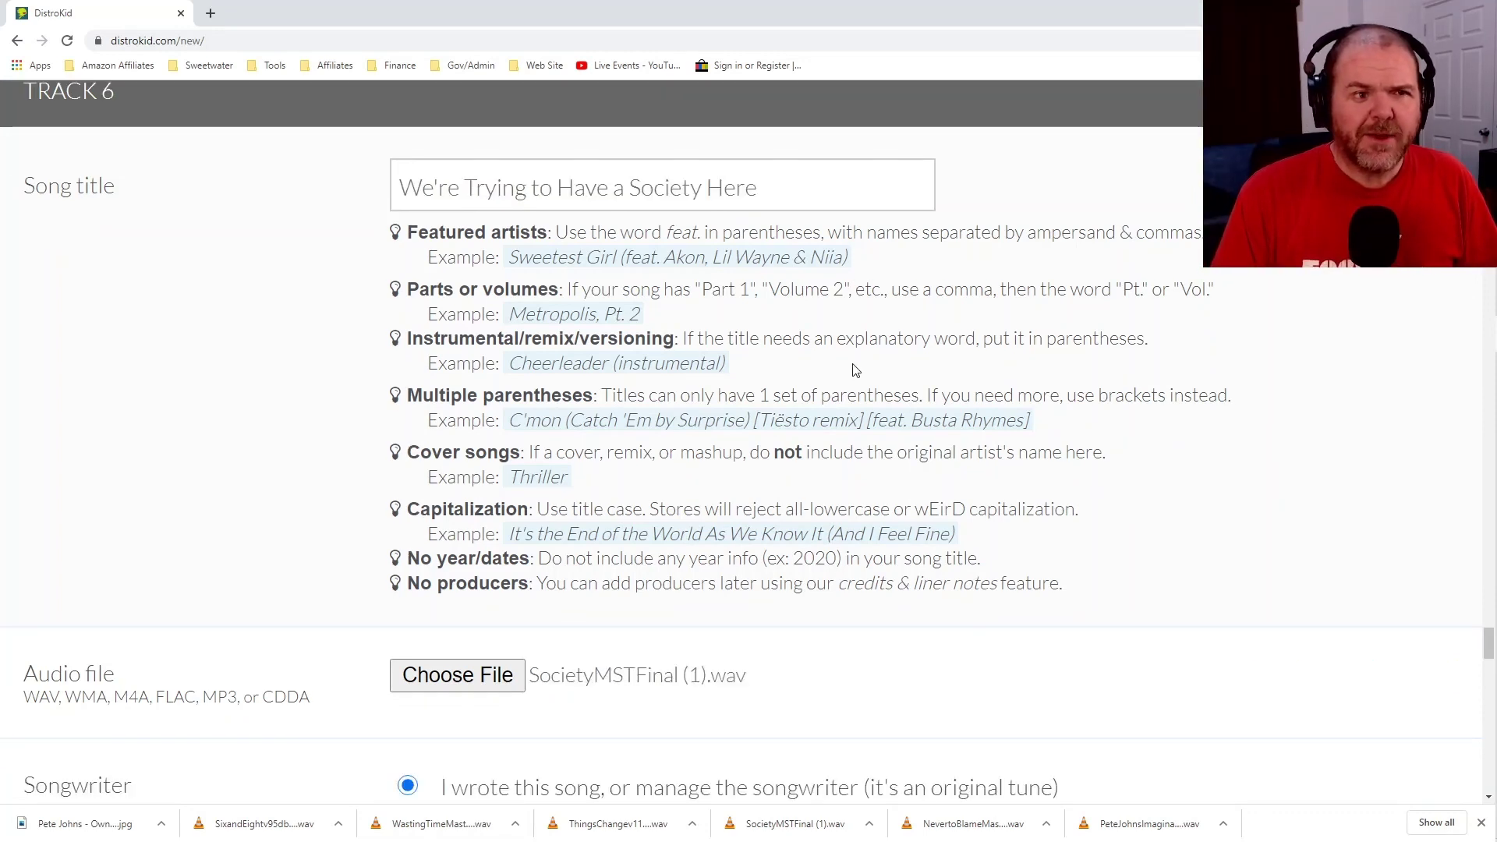
Scroll through tracks 6, 5 and 4 to review their titles, ISRCs and $0.99 prices, up to the Extras section.
{"action": "scroll", "coordinate": [856, 370], "scroll_direction": "down", "scroll_amount": 5}
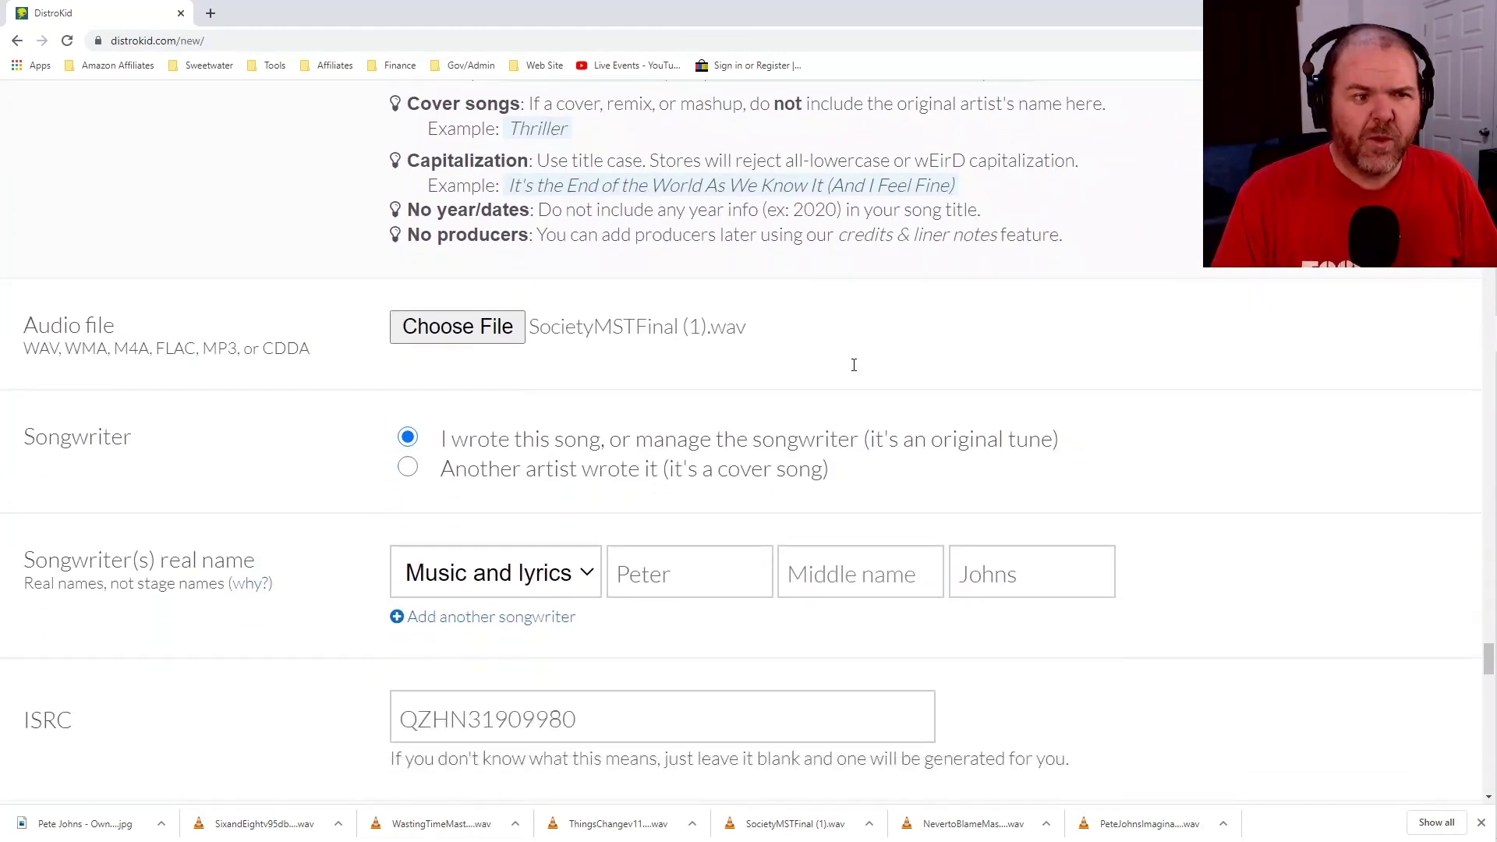
{"action": "scroll", "coordinate": [854, 365], "scroll_direction": "down", "scroll_amount": 10}
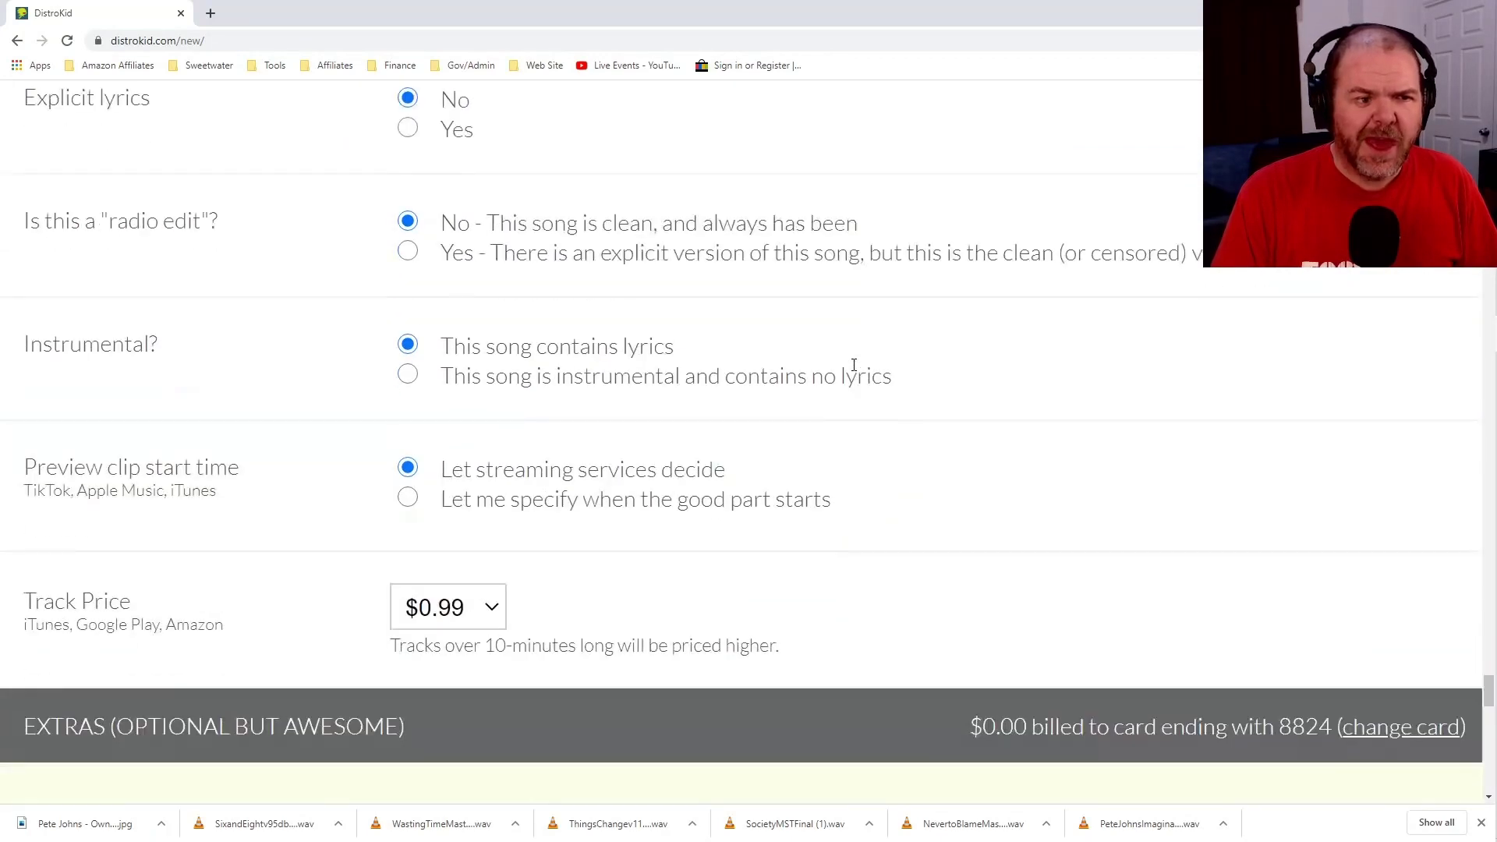
{"action": "scroll", "coordinate": [855, 370], "scroll_direction": "up", "scroll_amount": 1}
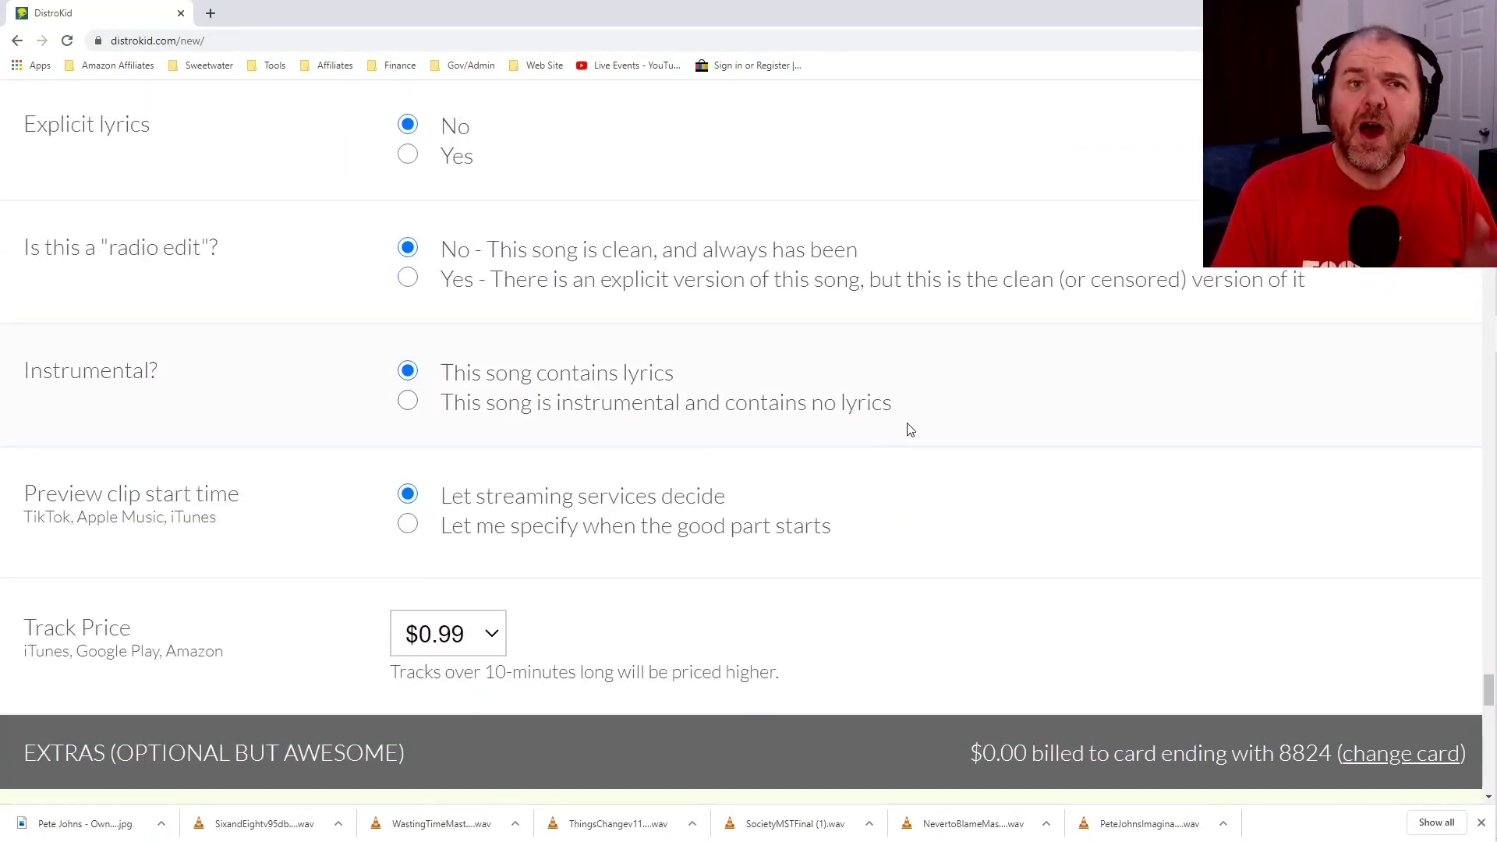
{"action": "scroll", "coordinate": [914, 431], "scroll_direction": "up", "scroll_amount": 10}
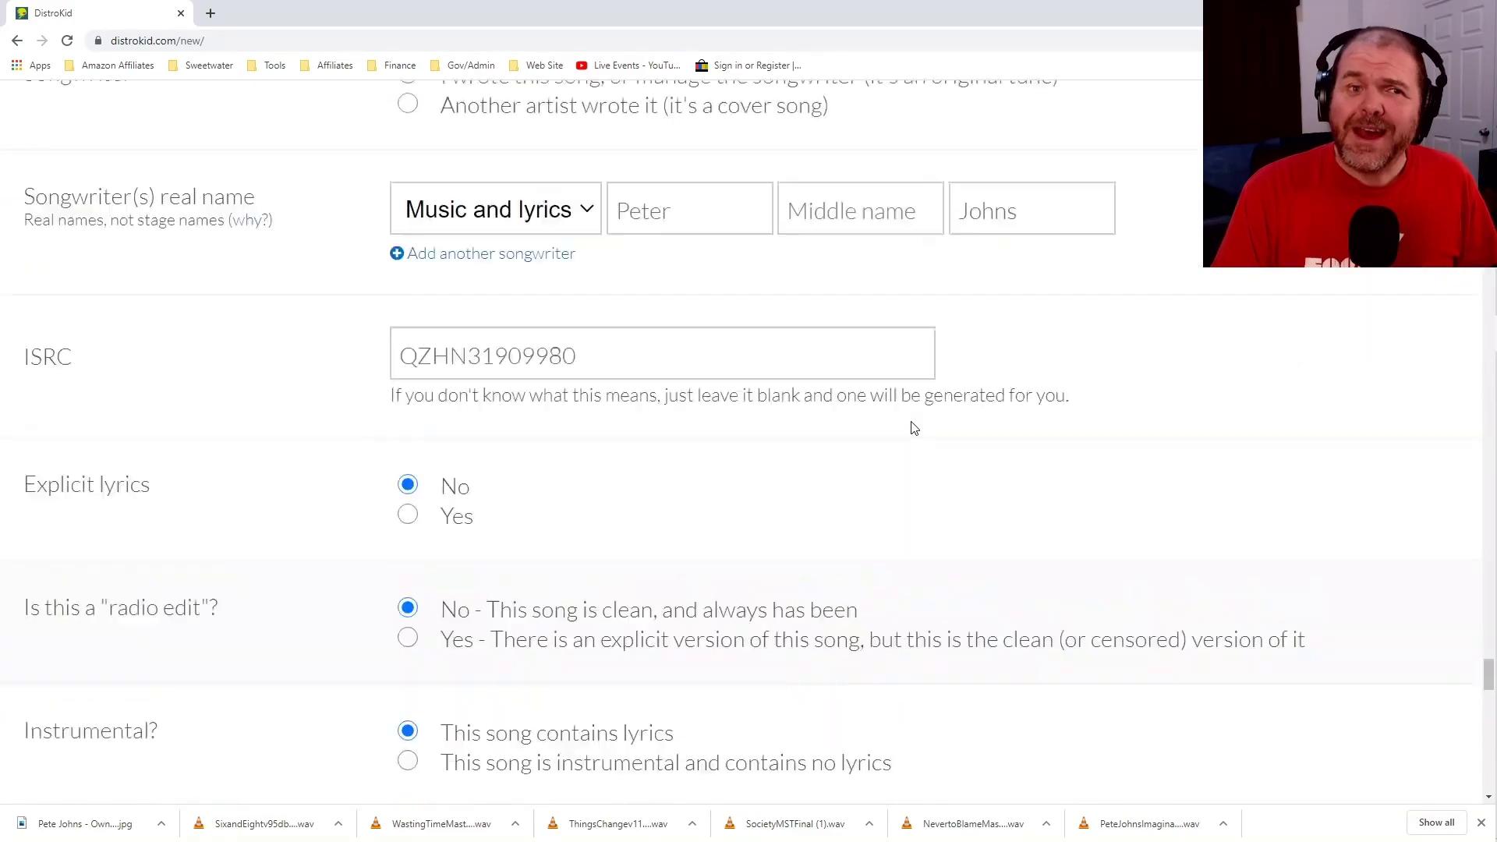
{"action": "scroll", "coordinate": [914, 427], "scroll_direction": "up", "scroll_amount": 7}
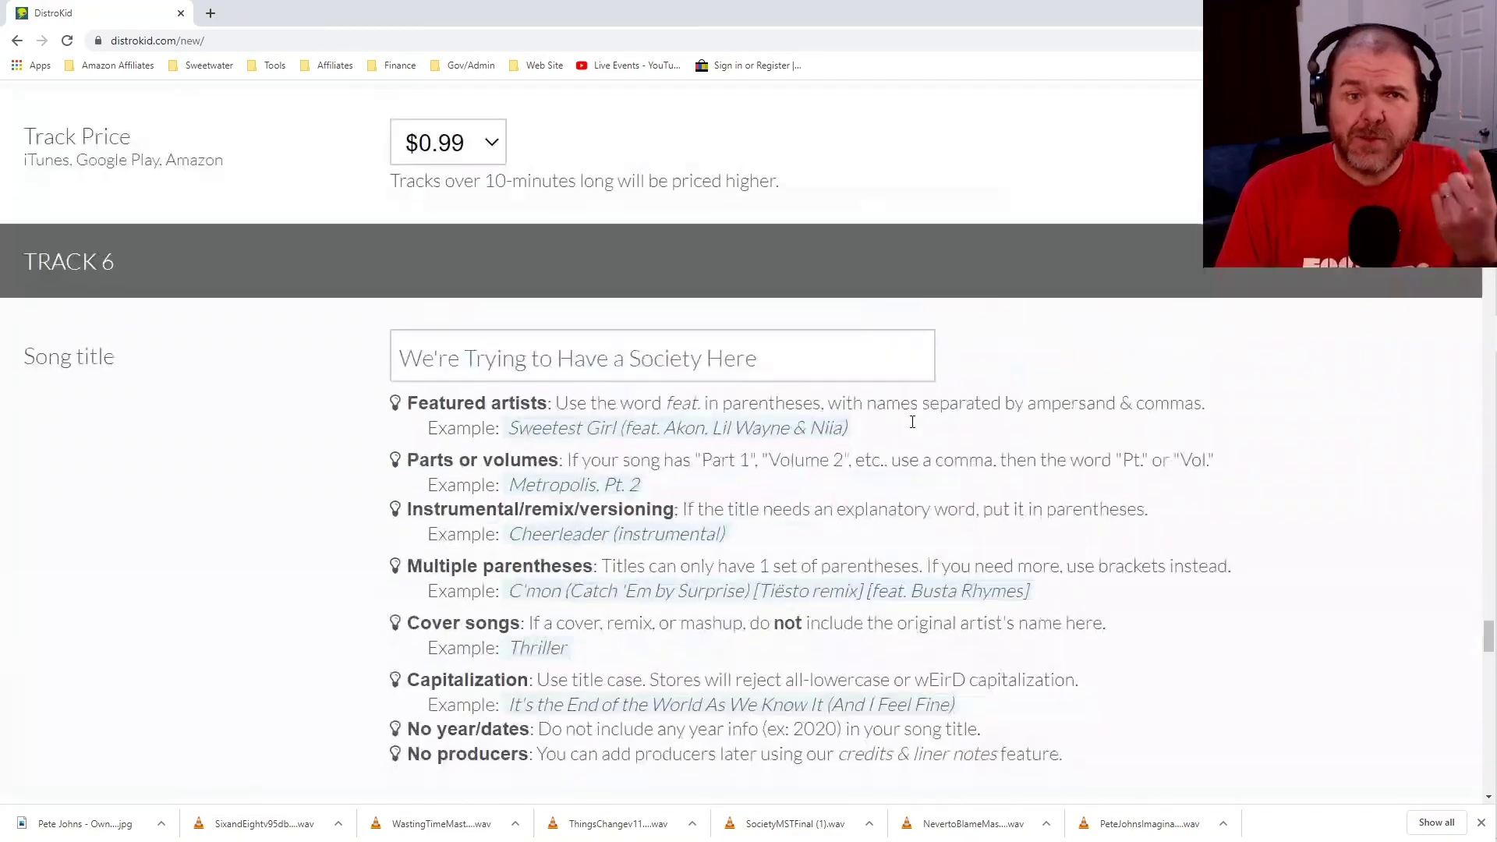
{"action": "scroll", "coordinate": [914, 427], "scroll_direction": "up", "scroll_amount": 7}
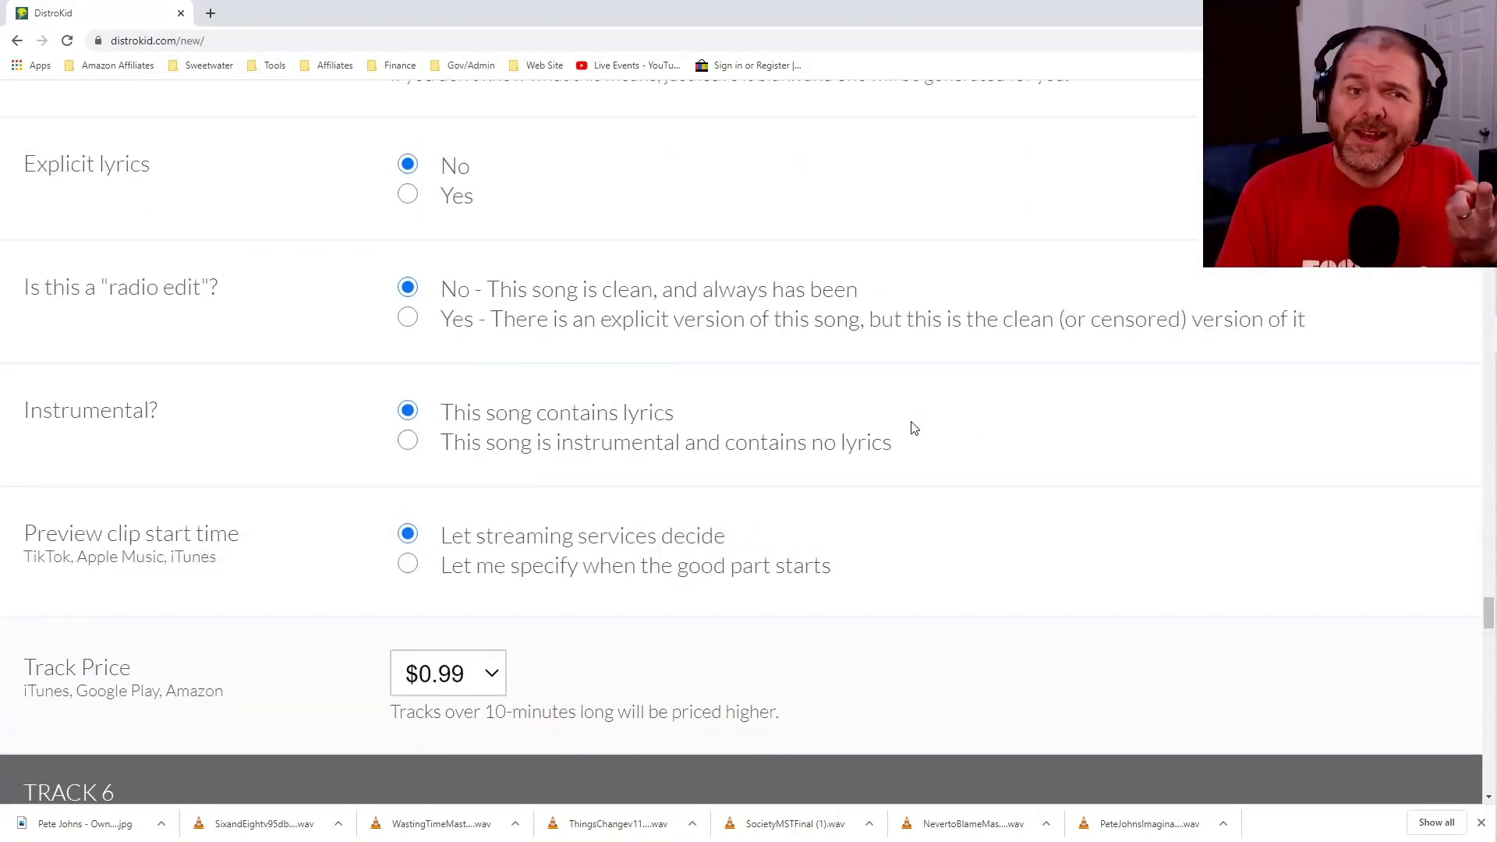
{"action": "scroll", "coordinate": [914, 427], "scroll_direction": "up", "scroll_amount": 7}
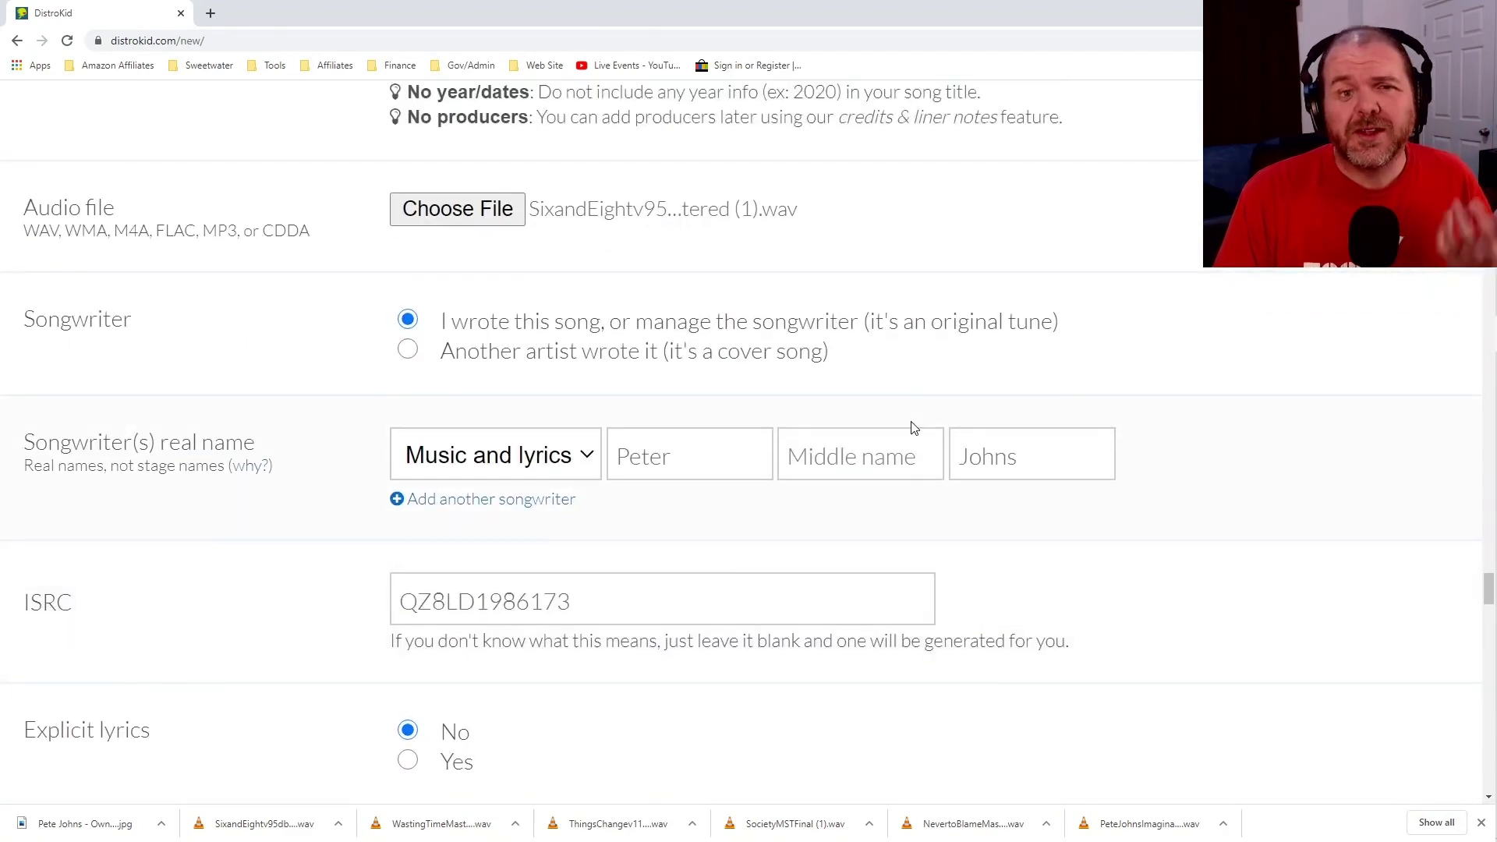
{"action": "scroll", "coordinate": [914, 427], "scroll_direction": "up", "scroll_amount": 8}
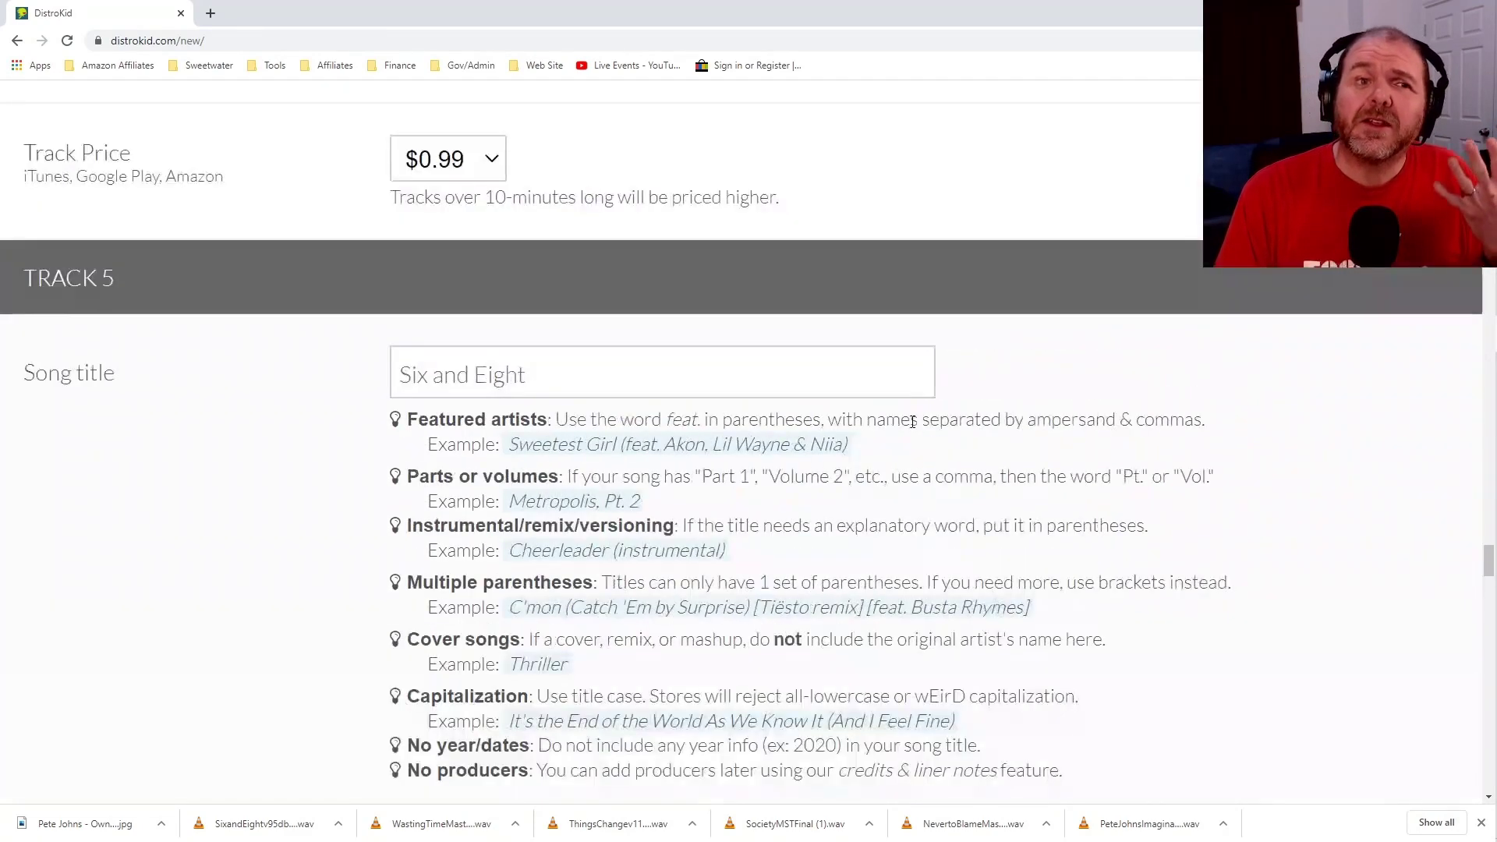
{"action": "scroll", "coordinate": [920, 419], "scroll_direction": "up", "scroll_amount": 3}
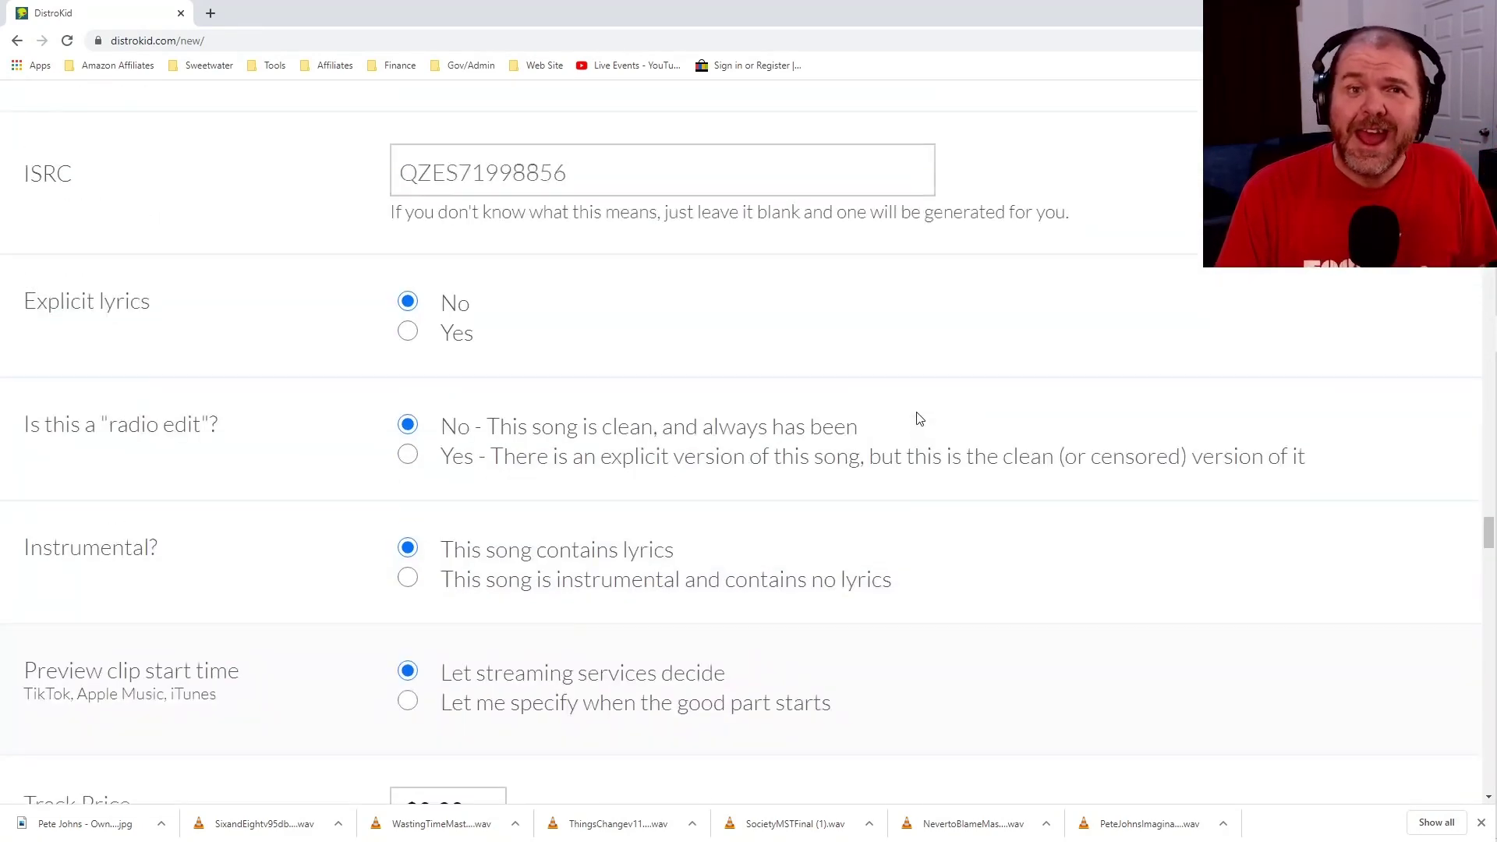
{"action": "scroll", "coordinate": [920, 420], "scroll_direction": "up", "scroll_amount": 6}
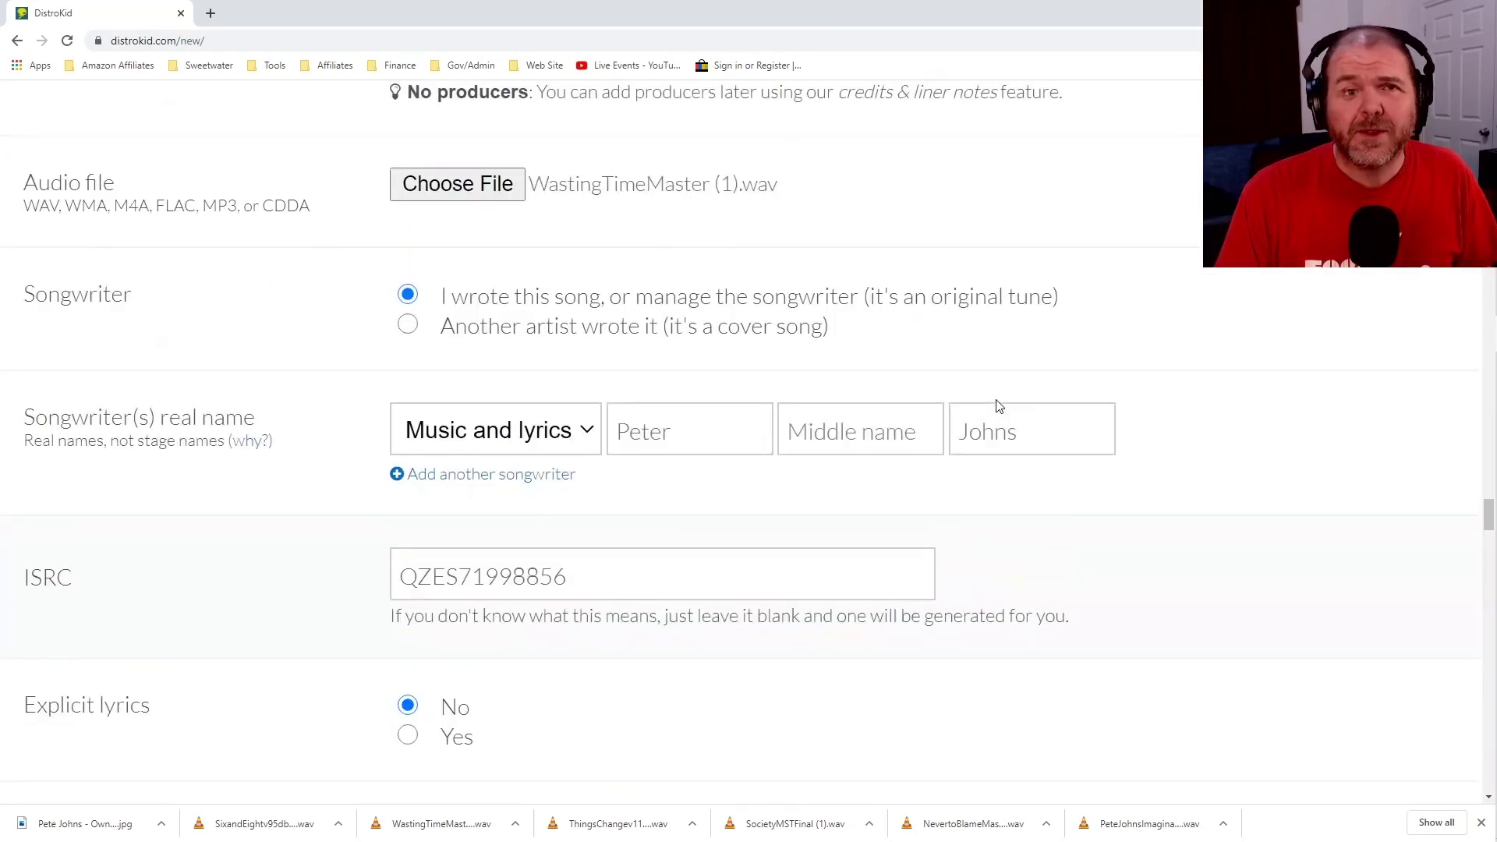
{"action": "scroll", "coordinate": [999, 406], "scroll_direction": "up", "scroll_amount": 11}
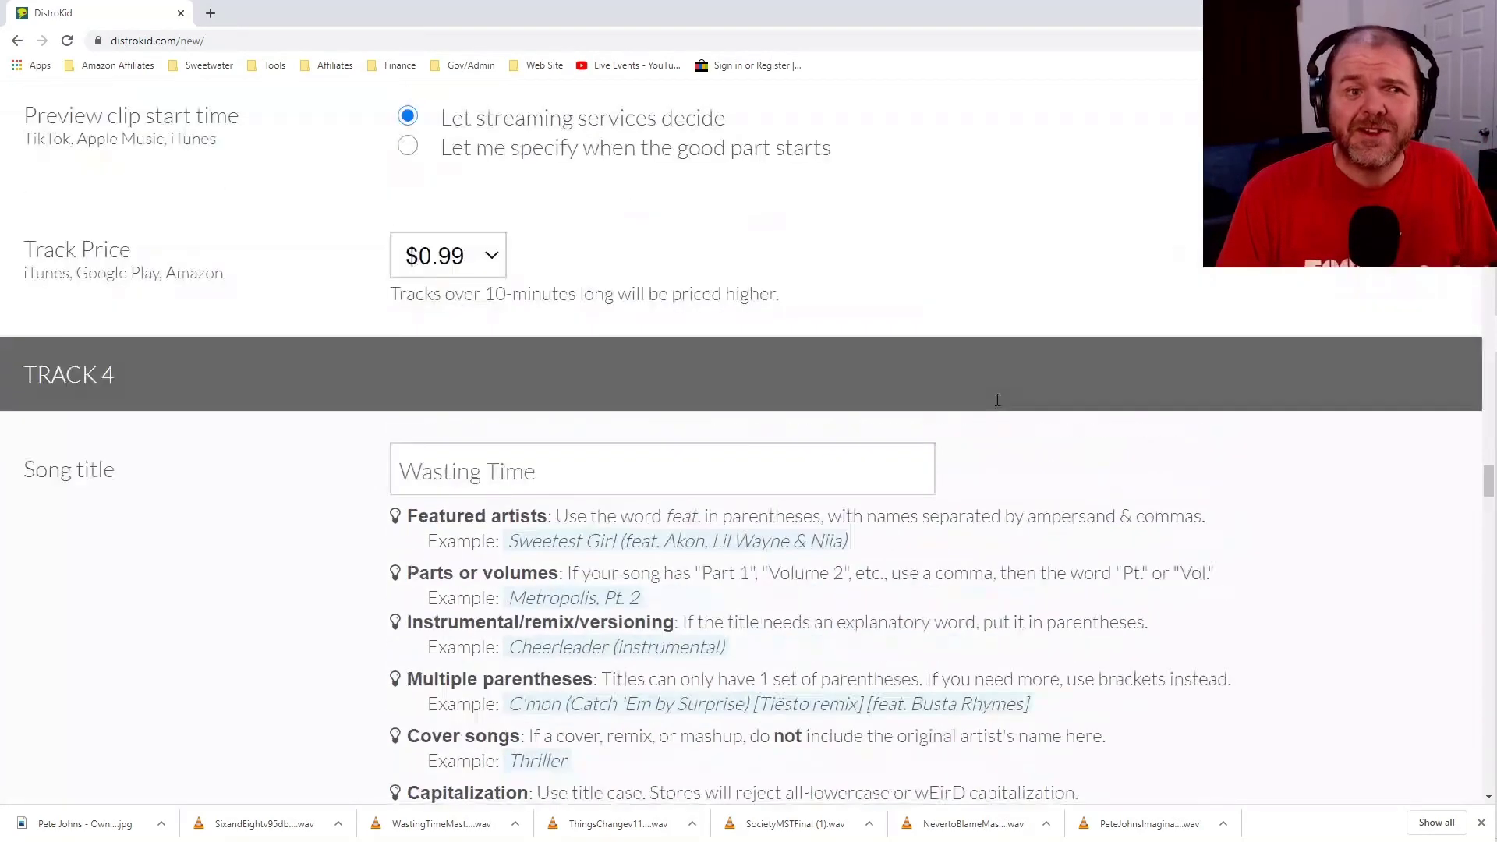
{"action": "scroll", "coordinate": [999, 405], "scroll_direction": "up", "scroll_amount": 5}
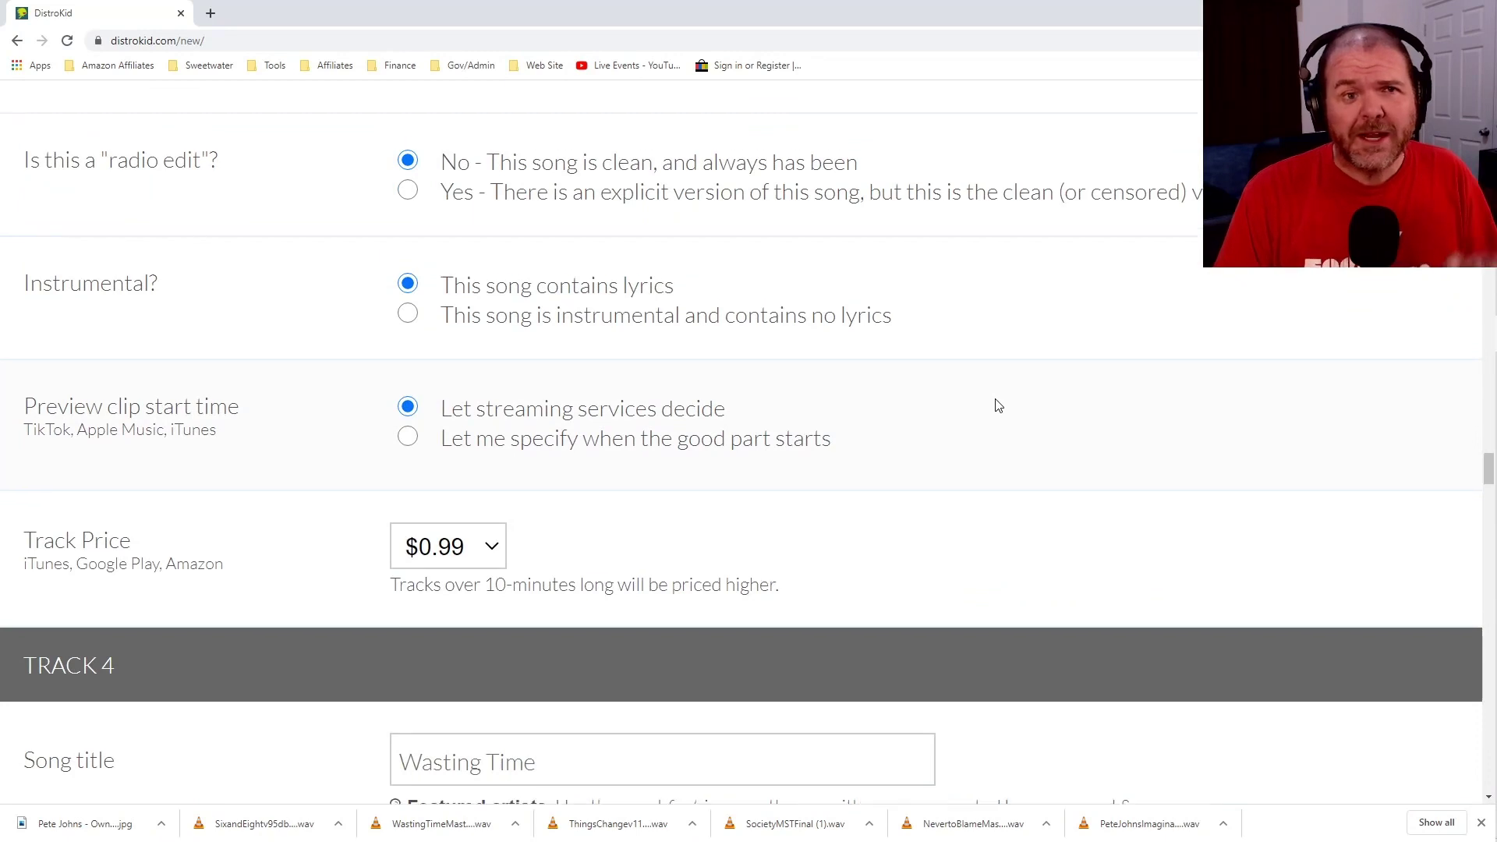
{"action": "scroll", "coordinate": [998, 406], "scroll_direction": "up", "scroll_amount": 1}
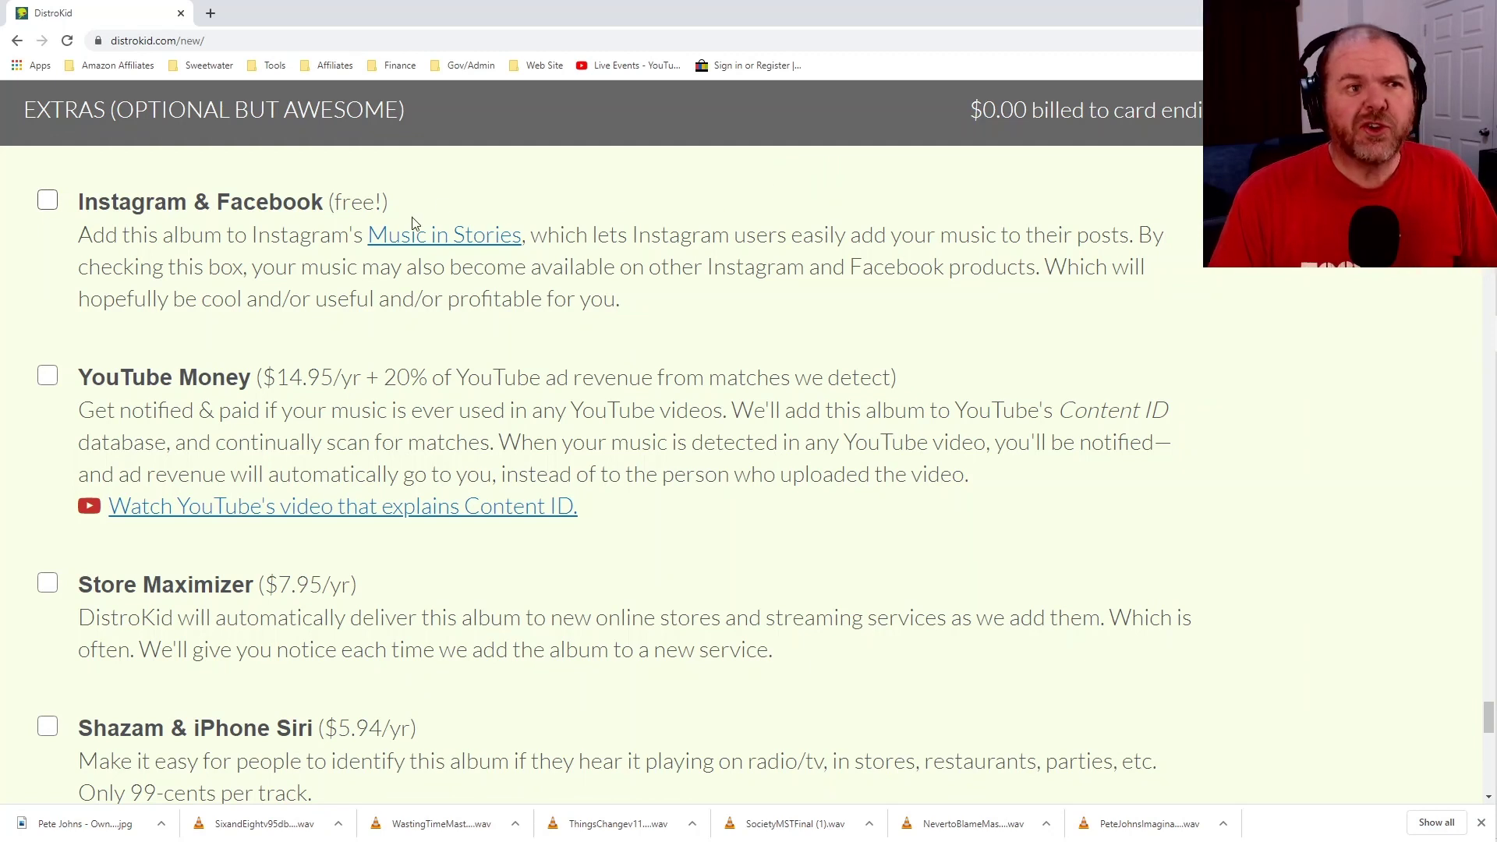
Add the free Instagram & Facebook extra to the album.
{"action": "left_click", "coordinate": [48, 203]}
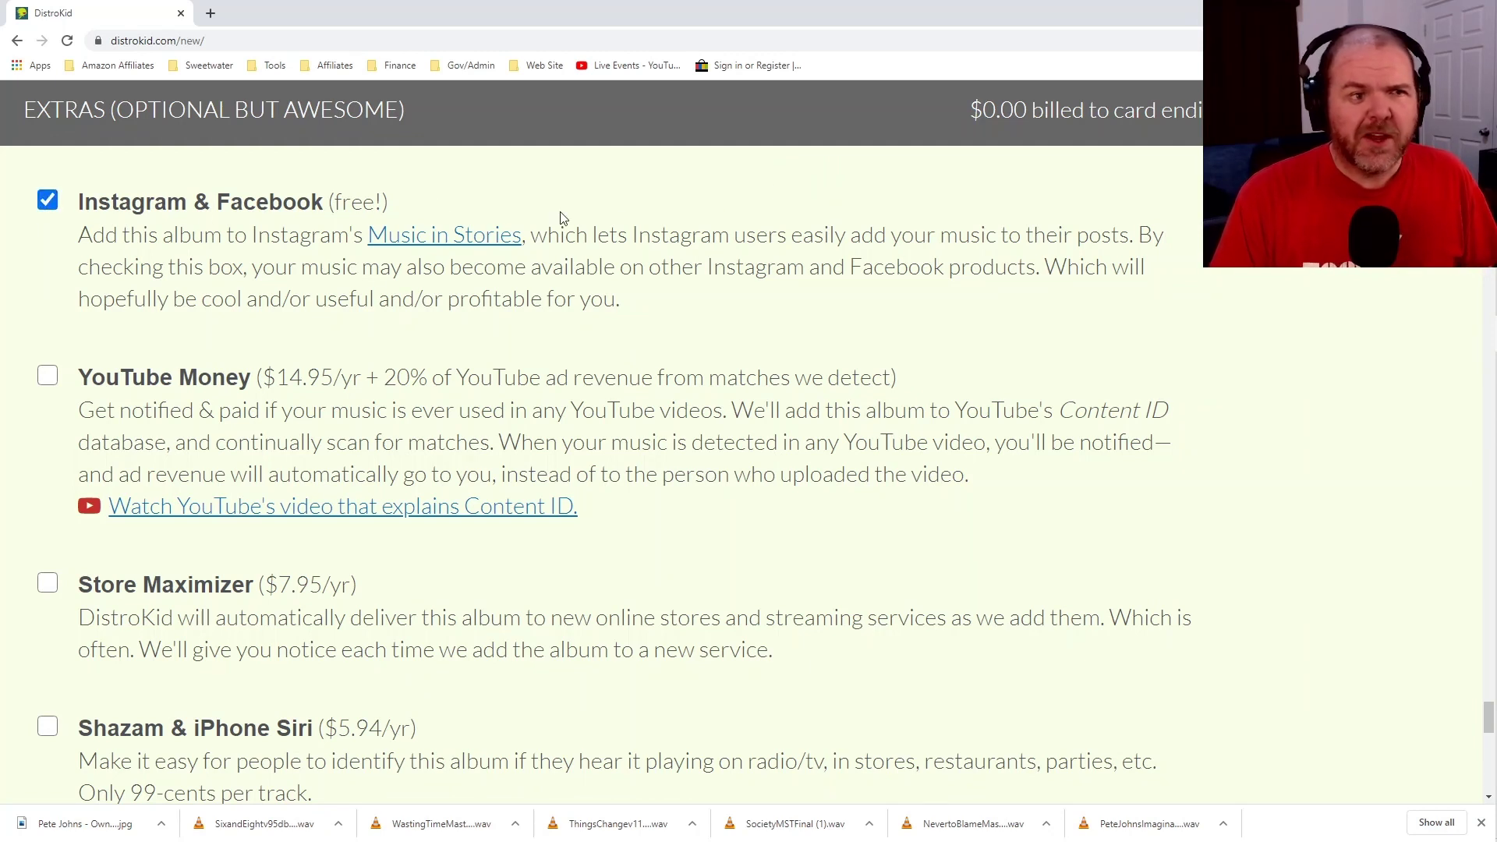
{"action": "scroll", "coordinate": [651, 198], "scroll_direction": "down", "scroll_amount": 3}
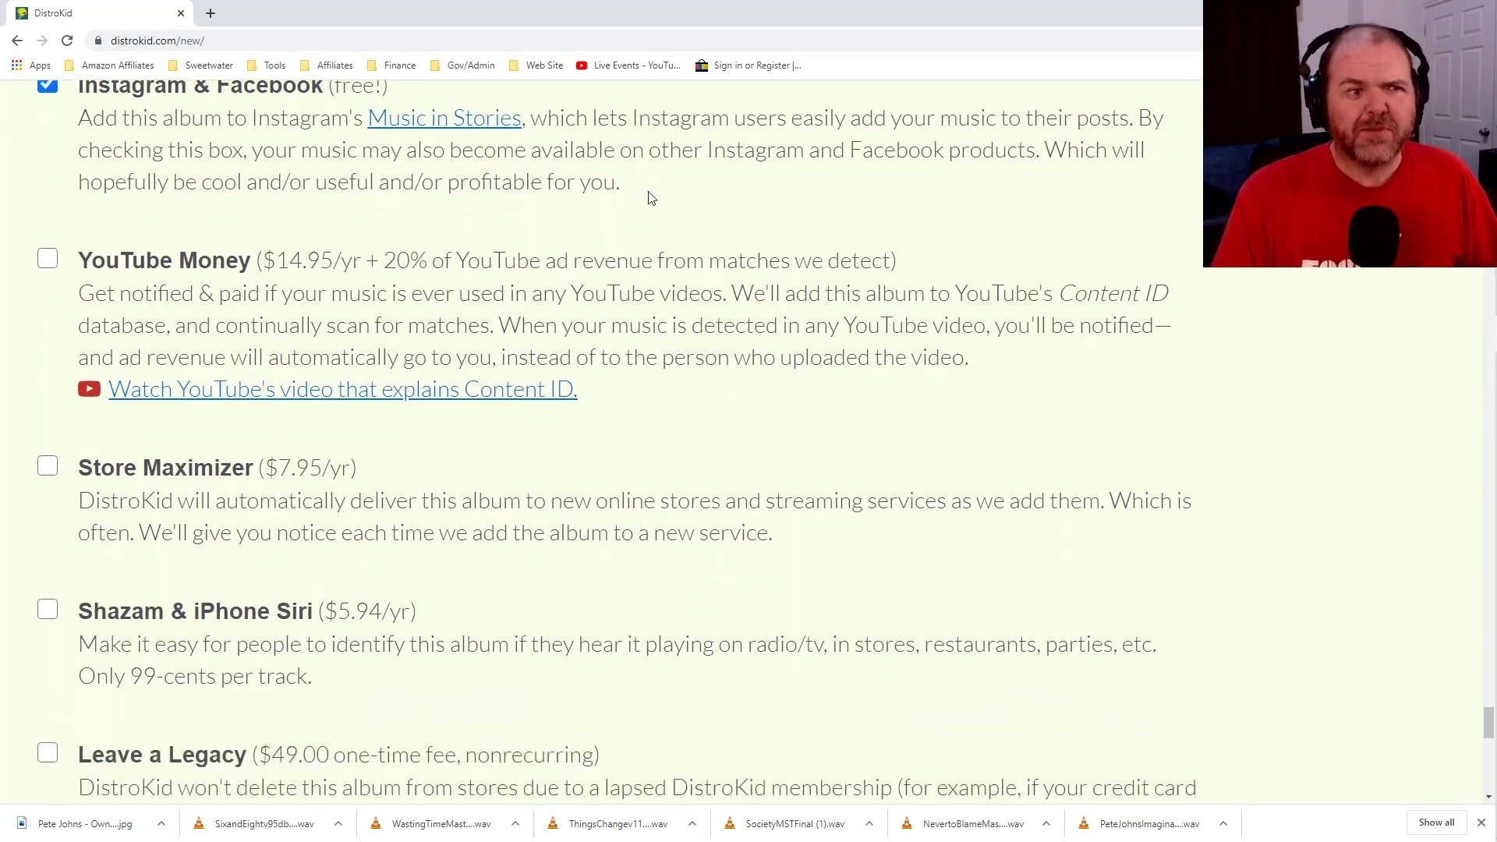
{"action": "scroll", "coordinate": [651, 198], "scroll_direction": "down", "scroll_amount": 2}
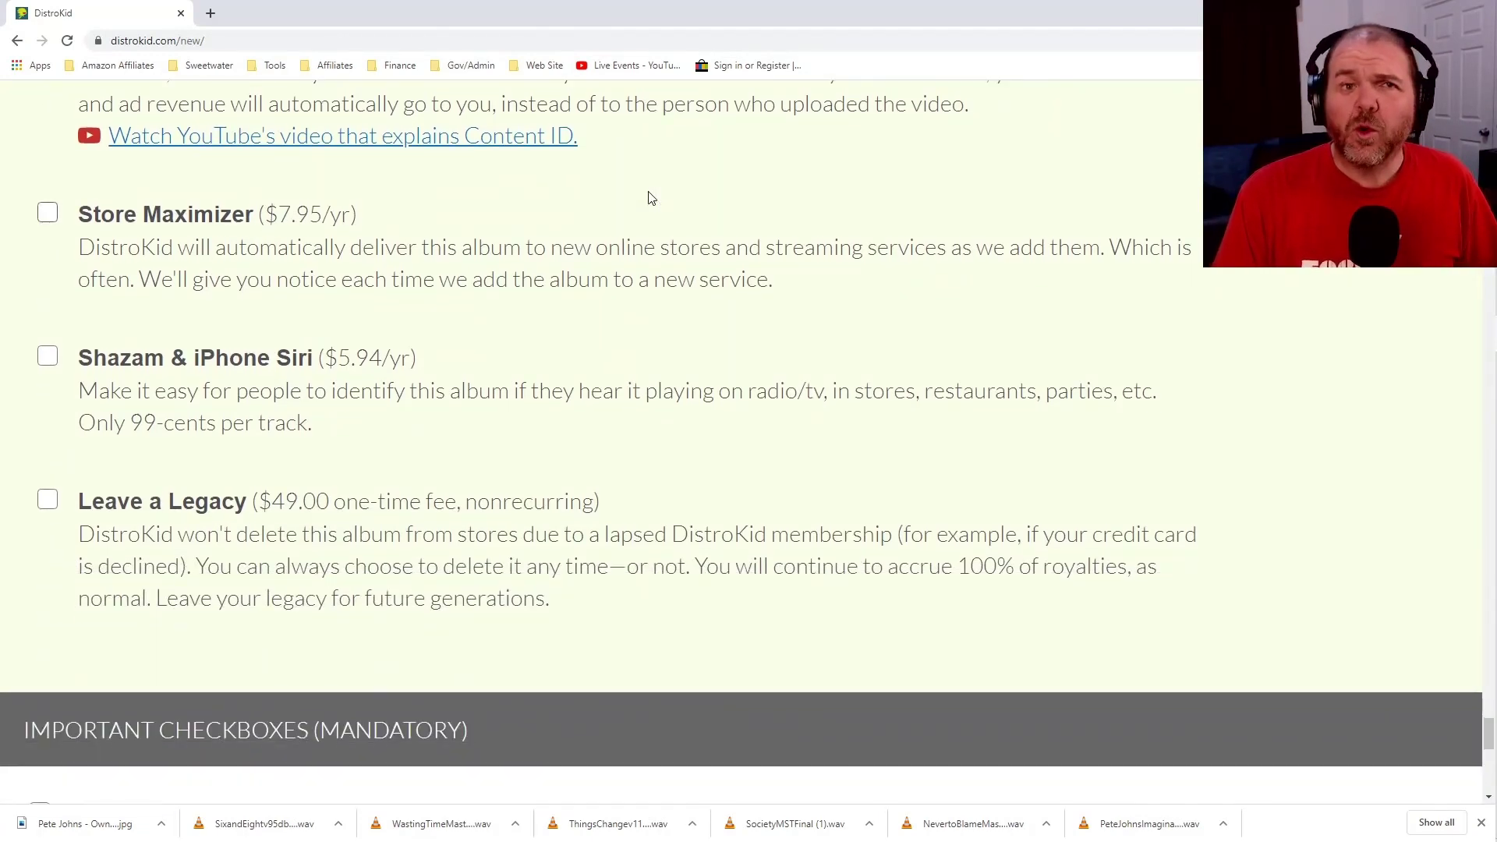
{"action": "scroll", "coordinate": [651, 198], "scroll_direction": "down", "scroll_amount": 1}
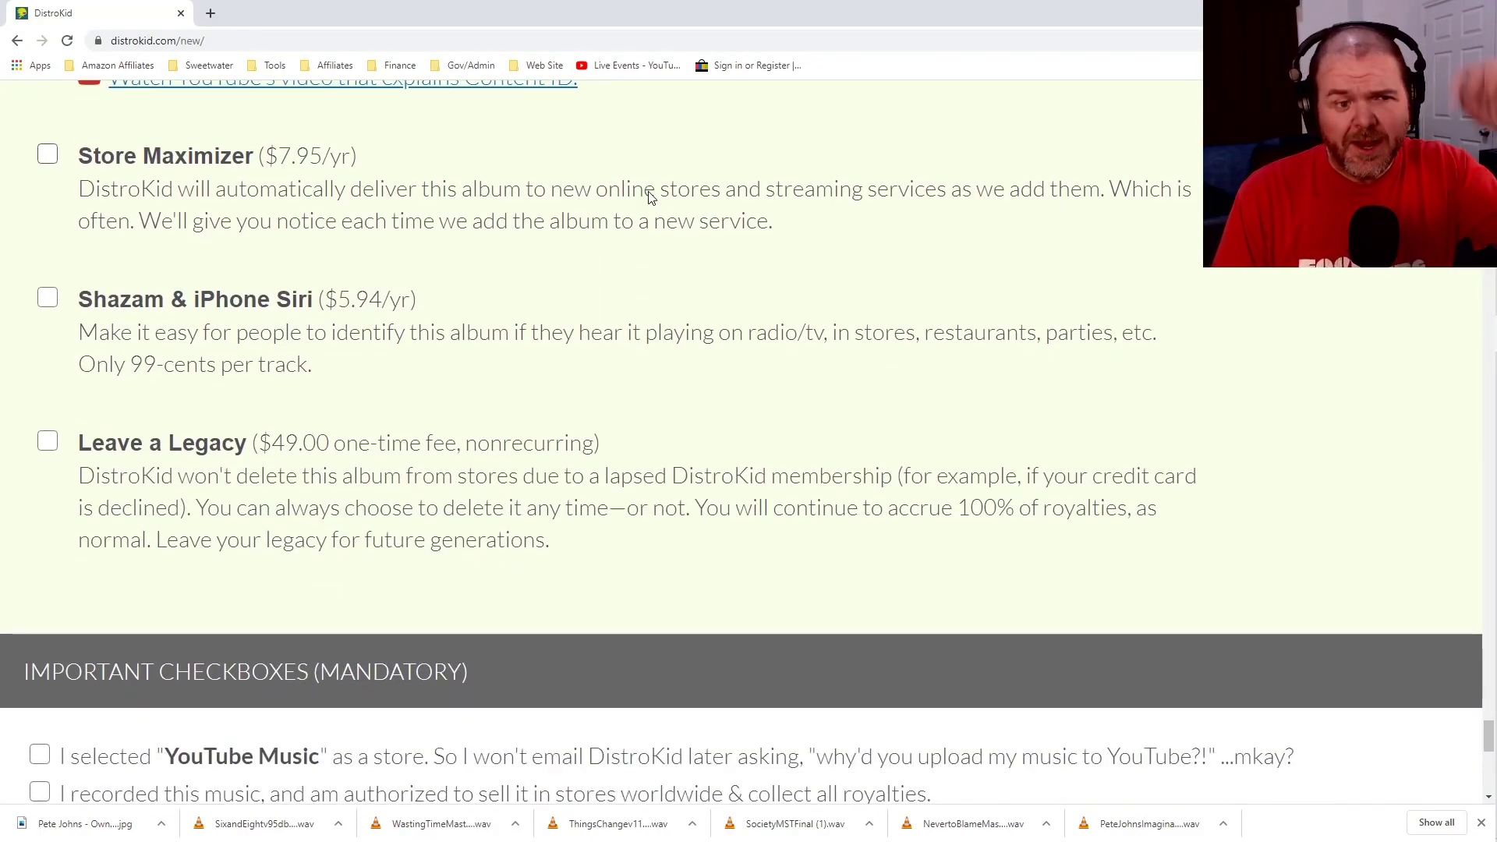
{"action": "scroll", "coordinate": [651, 198], "scroll_direction": "down", "scroll_amount": 3}
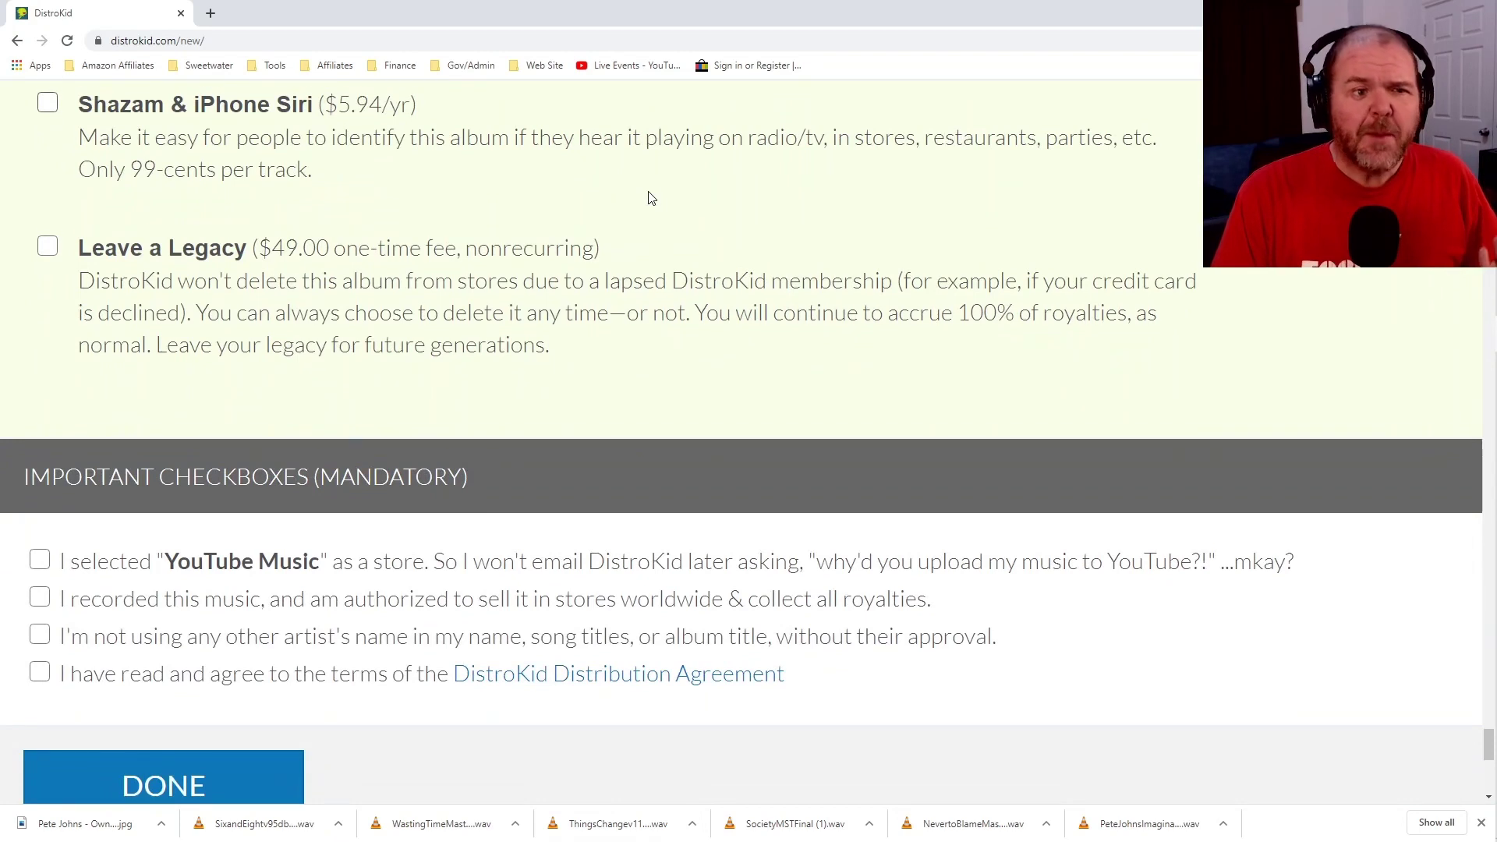
{"action": "scroll", "coordinate": [651, 198], "scroll_direction": "down", "scroll_amount": 1}
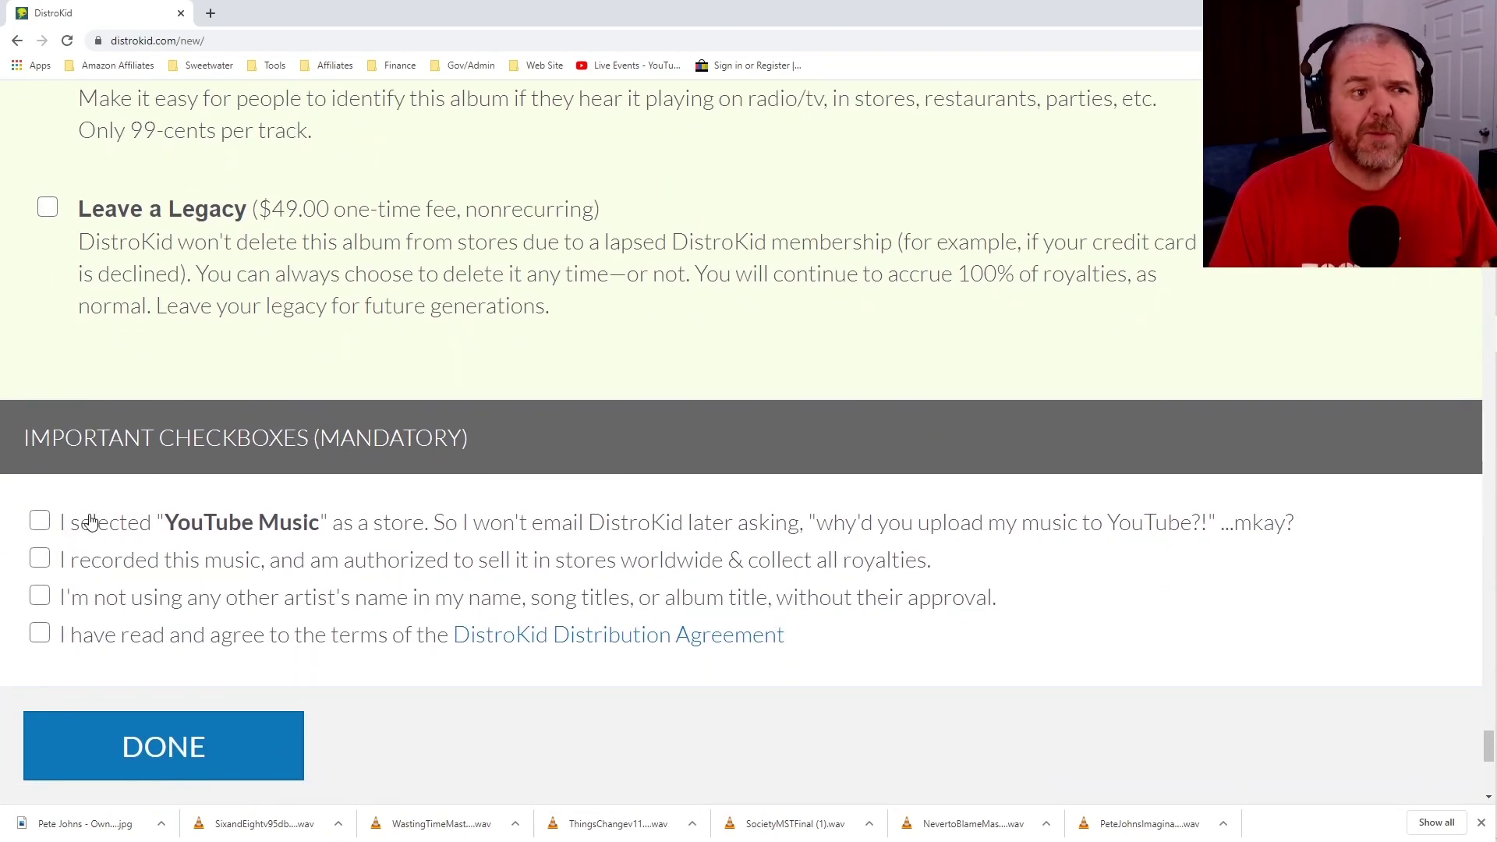
Tick all four mandatory agreements: YouTube Music, selling rights, no other artist names, Distribution Agreement.
{"action": "left_click", "coordinate": [47, 524]}
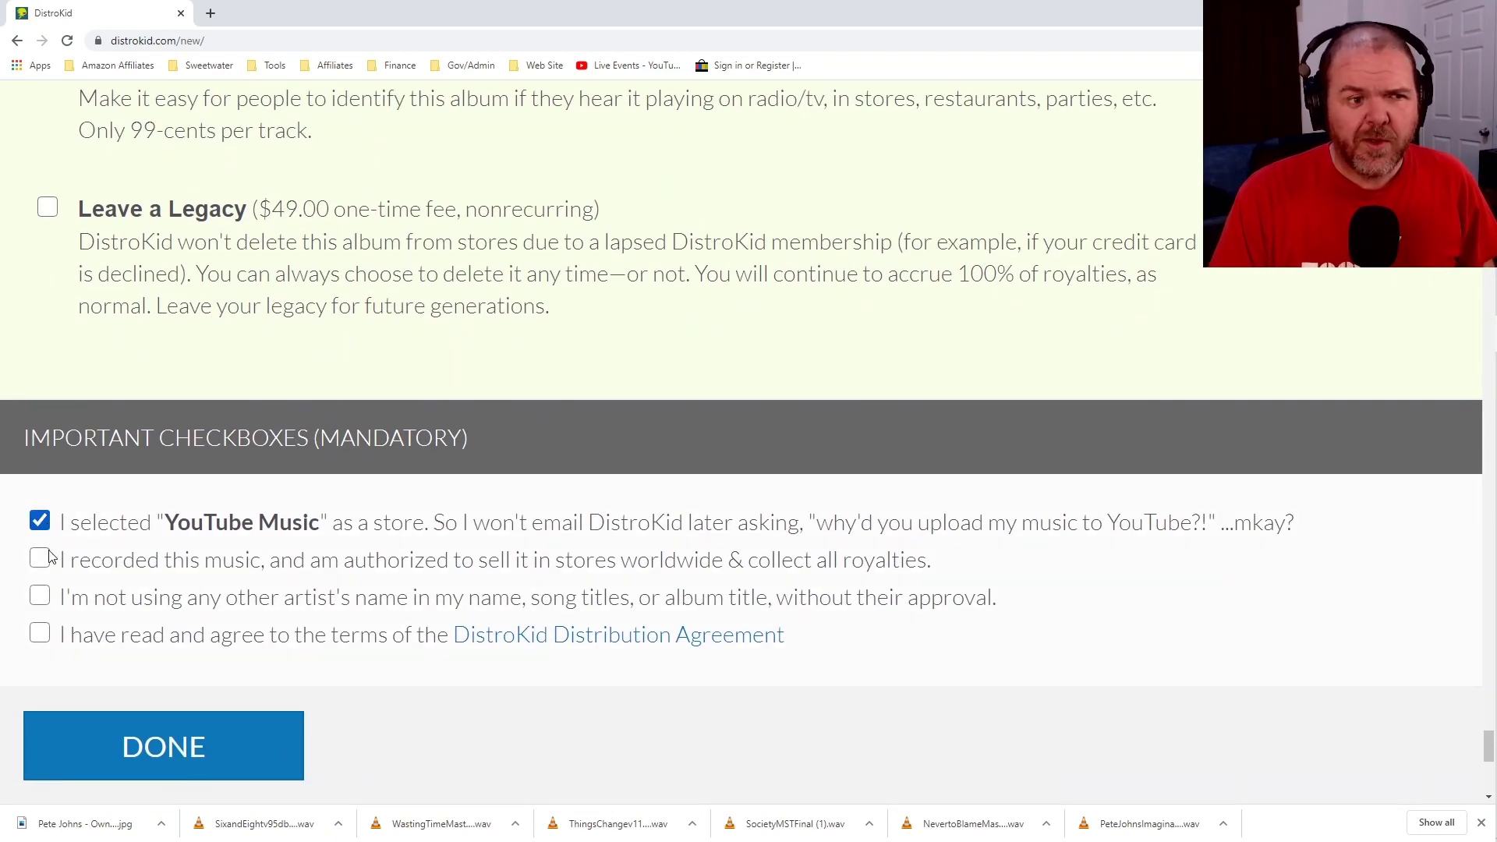
{"action": "left_click", "coordinate": [43, 562]}
{"action": "left_click", "coordinate": [41, 600]}
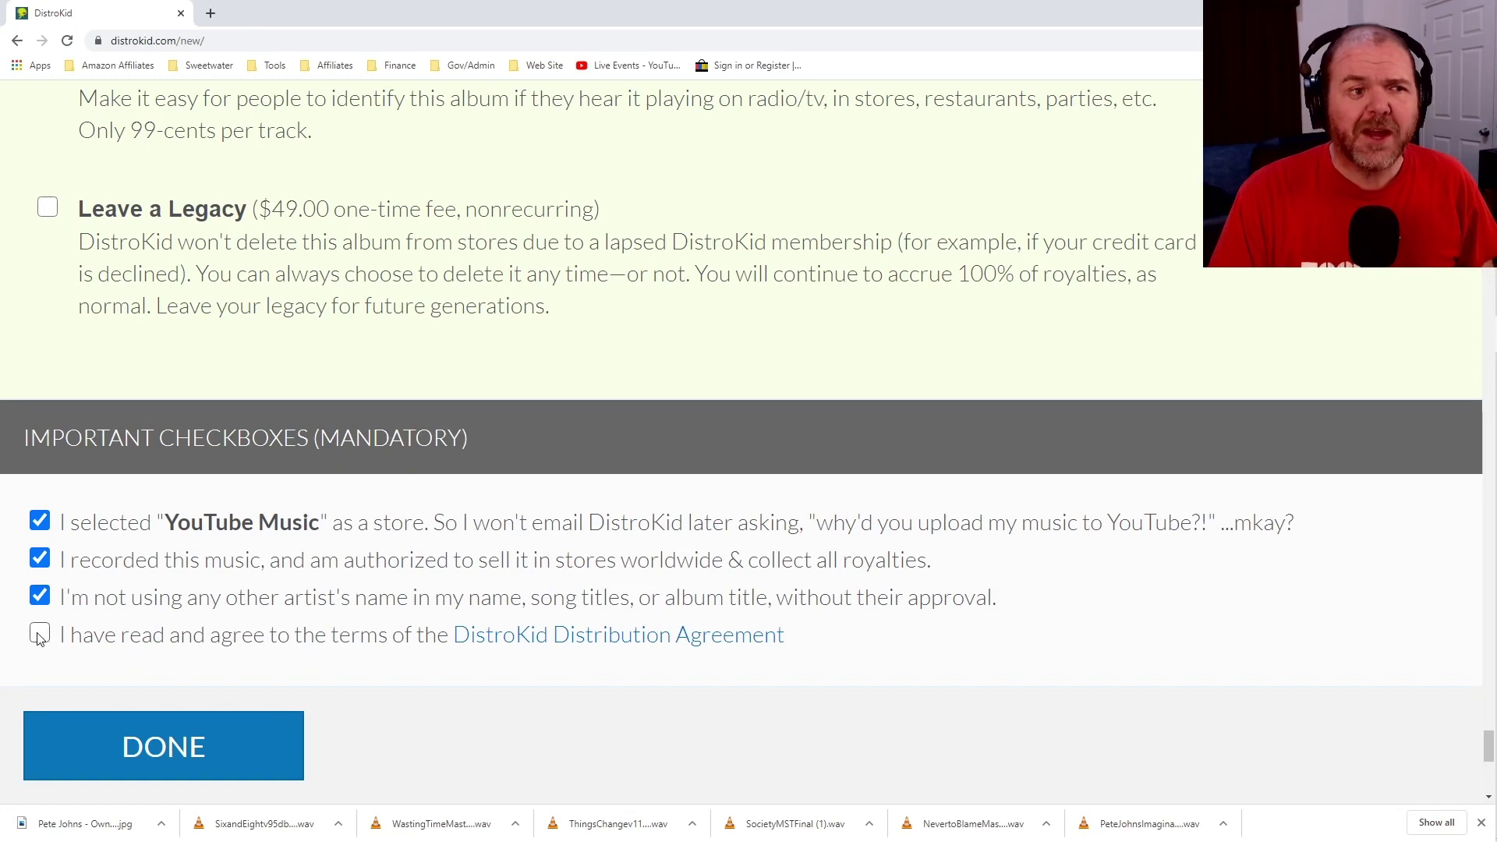
{"action": "left_click", "coordinate": [40, 635]}
{"action": "scroll", "coordinate": [769, 471], "scroll_direction": "down", "scroll_amount": 1}
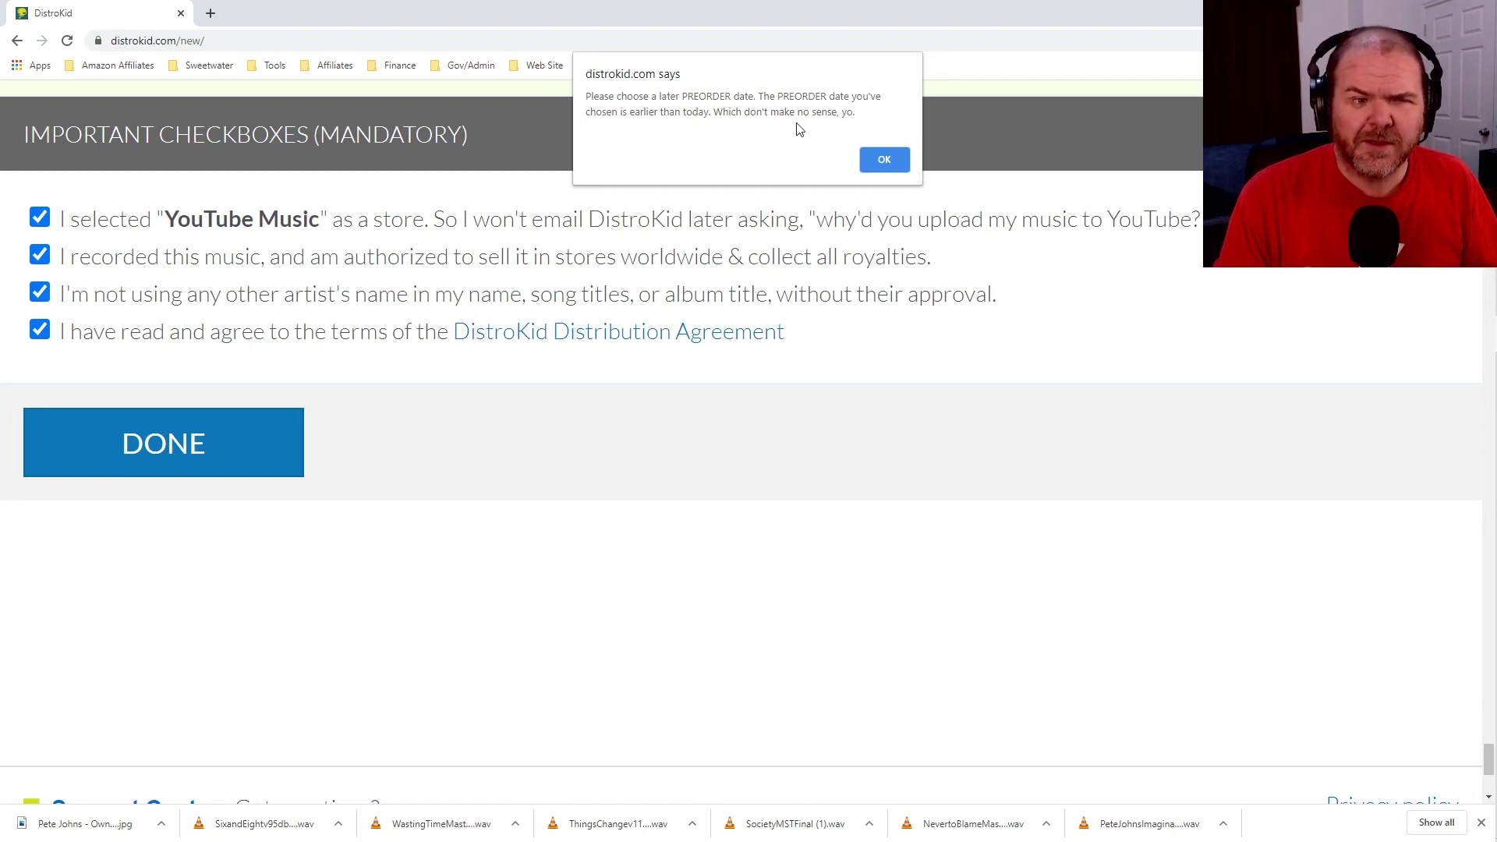
{"action": "left_click", "coordinate": [885, 161]}
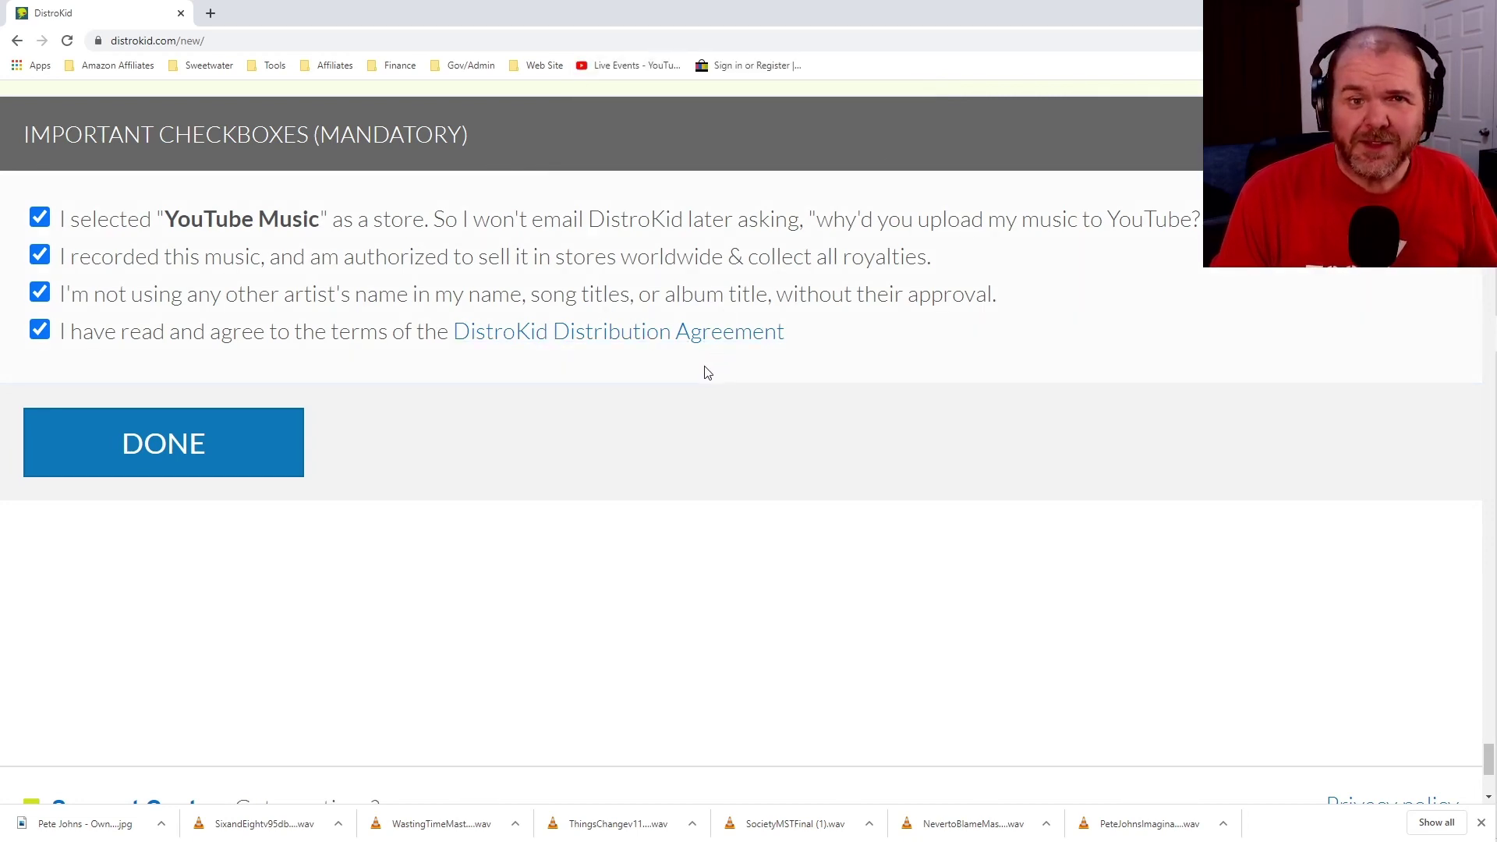
{"action": "scroll", "coordinate": [696, 385], "scroll_direction": "up", "scroll_amount": 15}
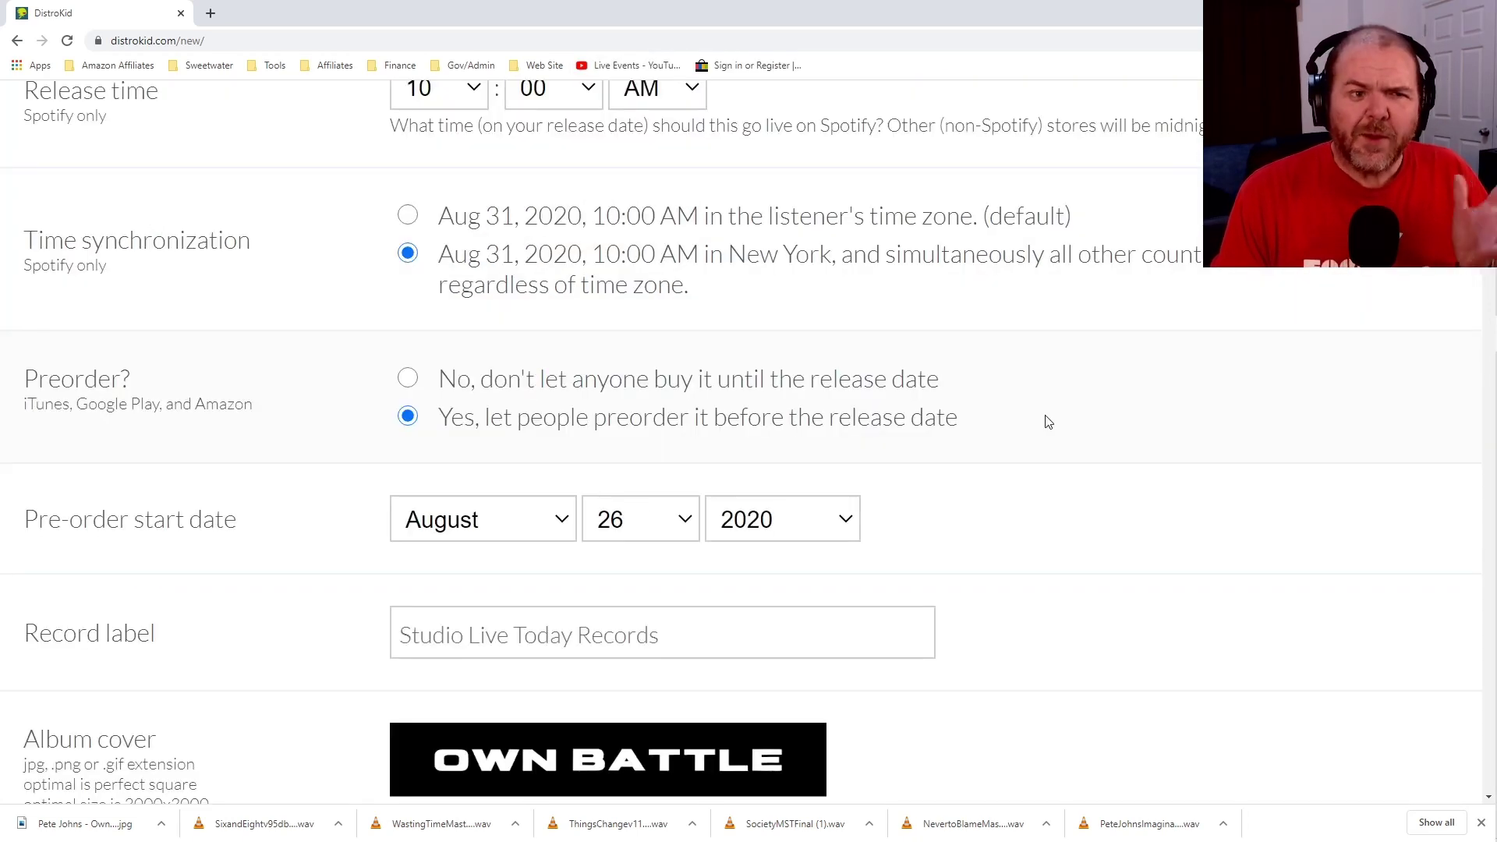
{"action": "left_click", "coordinate": [686, 519]}
{"action": "left_click", "coordinate": [690, 488]}
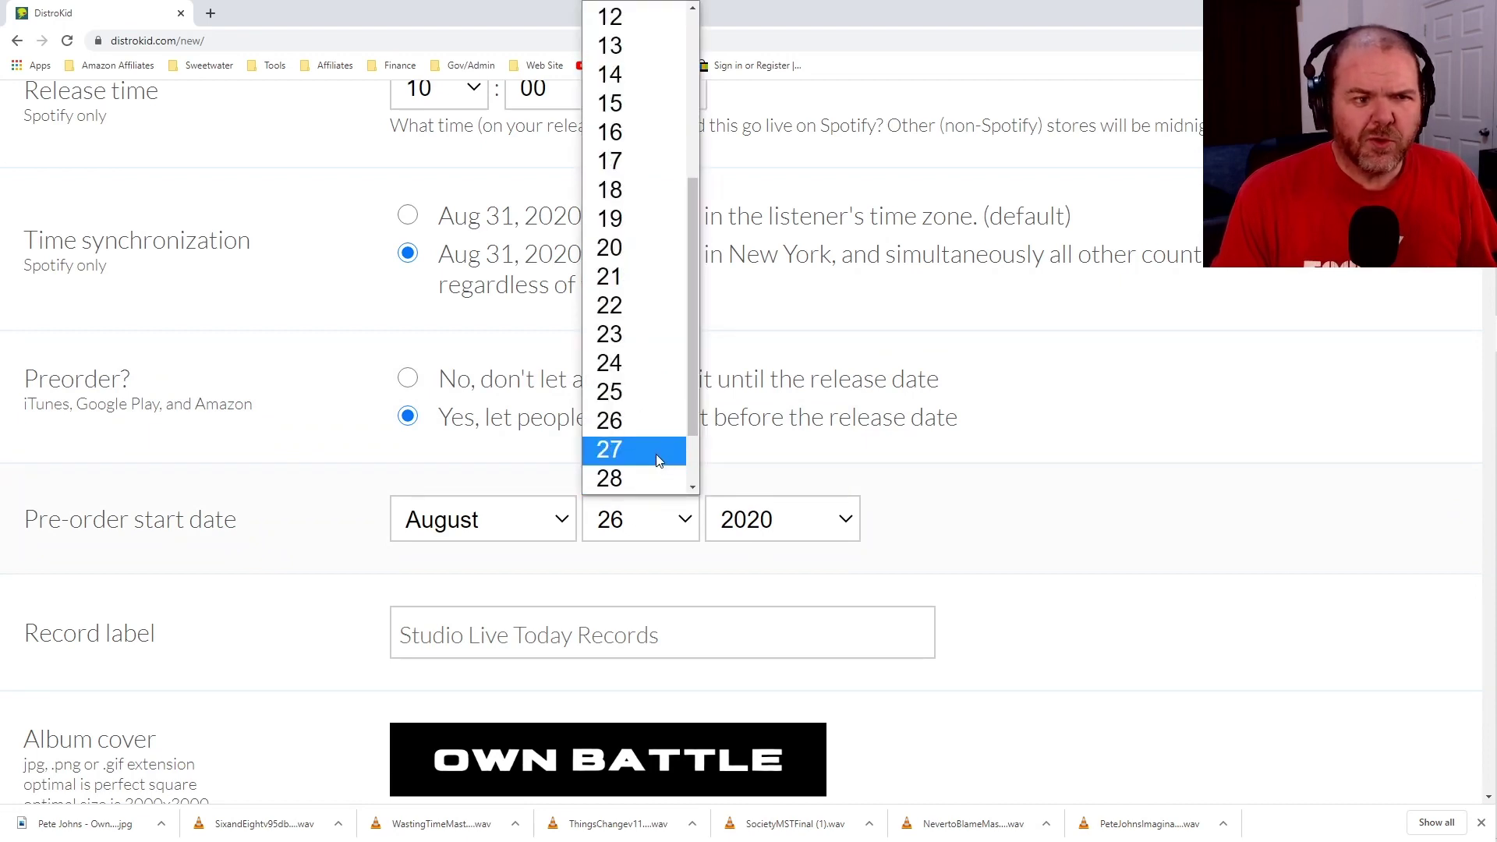
{"action": "left_click", "coordinate": [657, 459]}
{"action": "scroll", "coordinate": [782, 441], "scroll_direction": "up", "scroll_amount": 4}
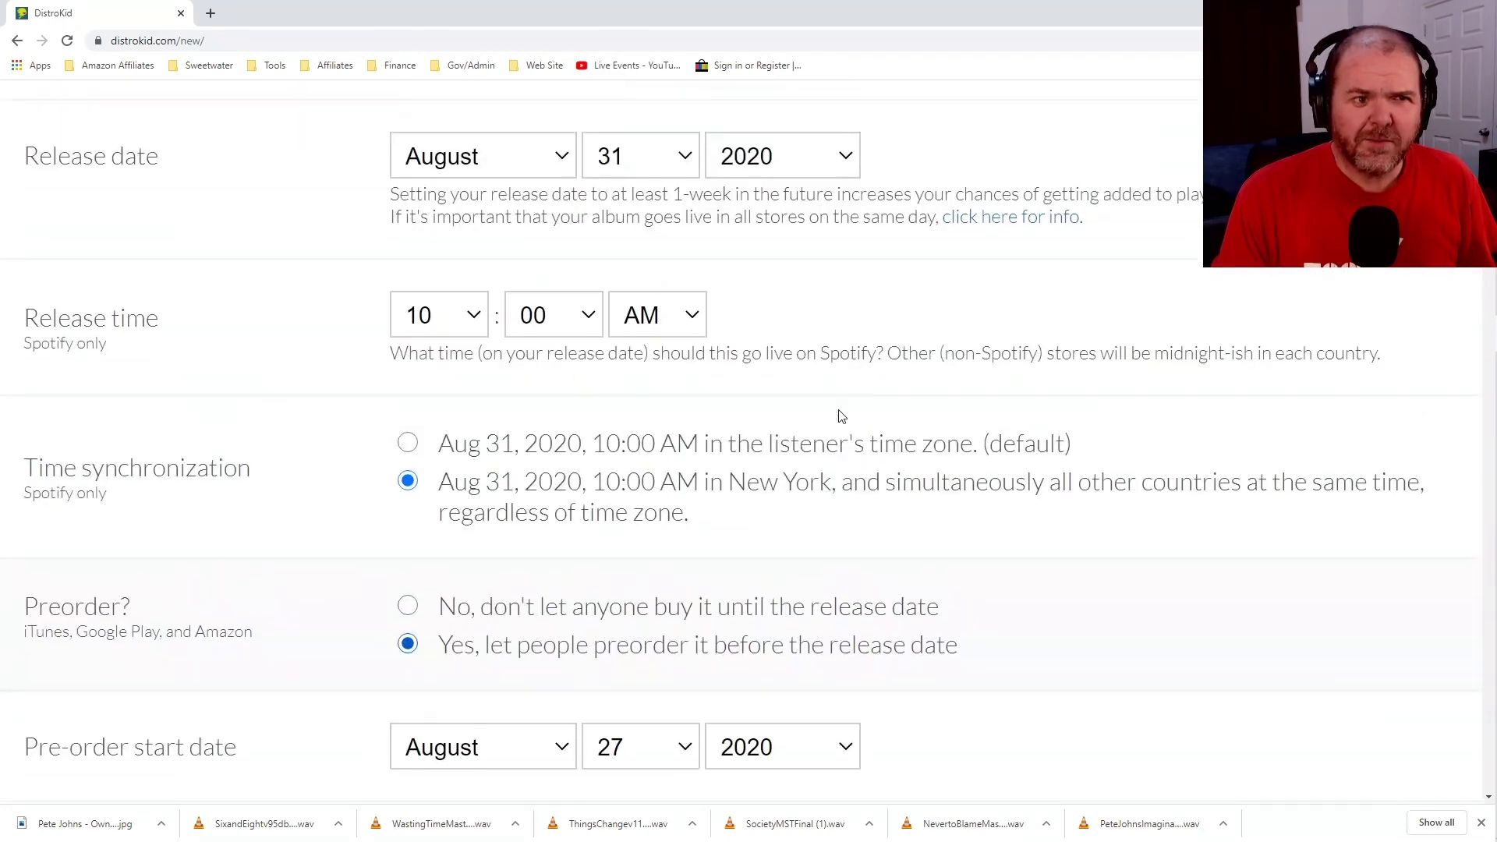
{"action": "scroll", "coordinate": [852, 428], "scroll_direction": "down", "scroll_amount": 2}
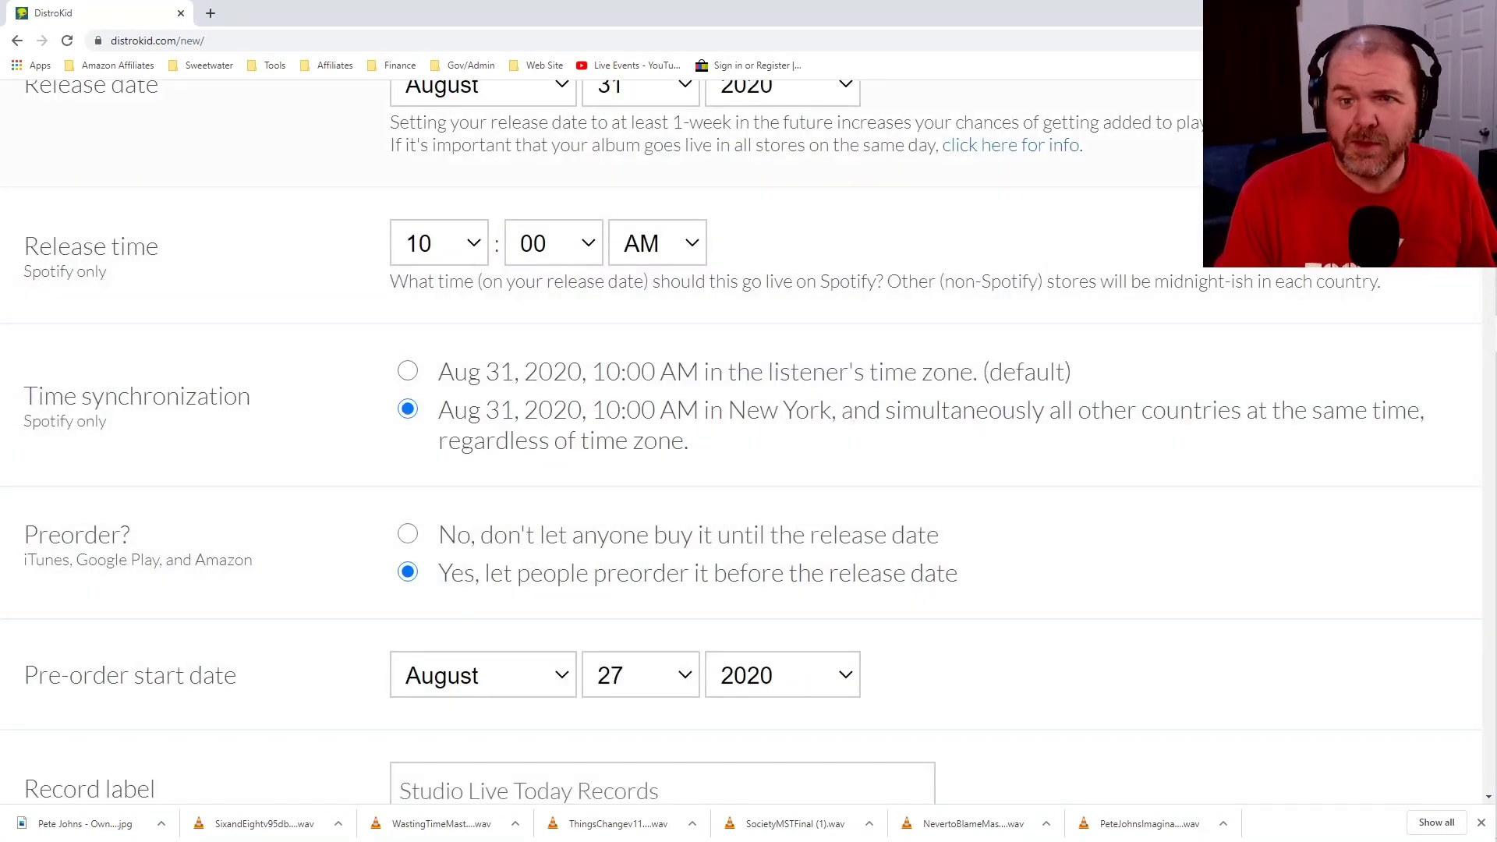
{"action": "left_click_drag", "start_coordinate": [1489, 328], "coordinate": [1494, 822]}
{"action": "scroll", "coordinate": [452, 382], "scroll_direction": "up", "scroll_amount": 5}
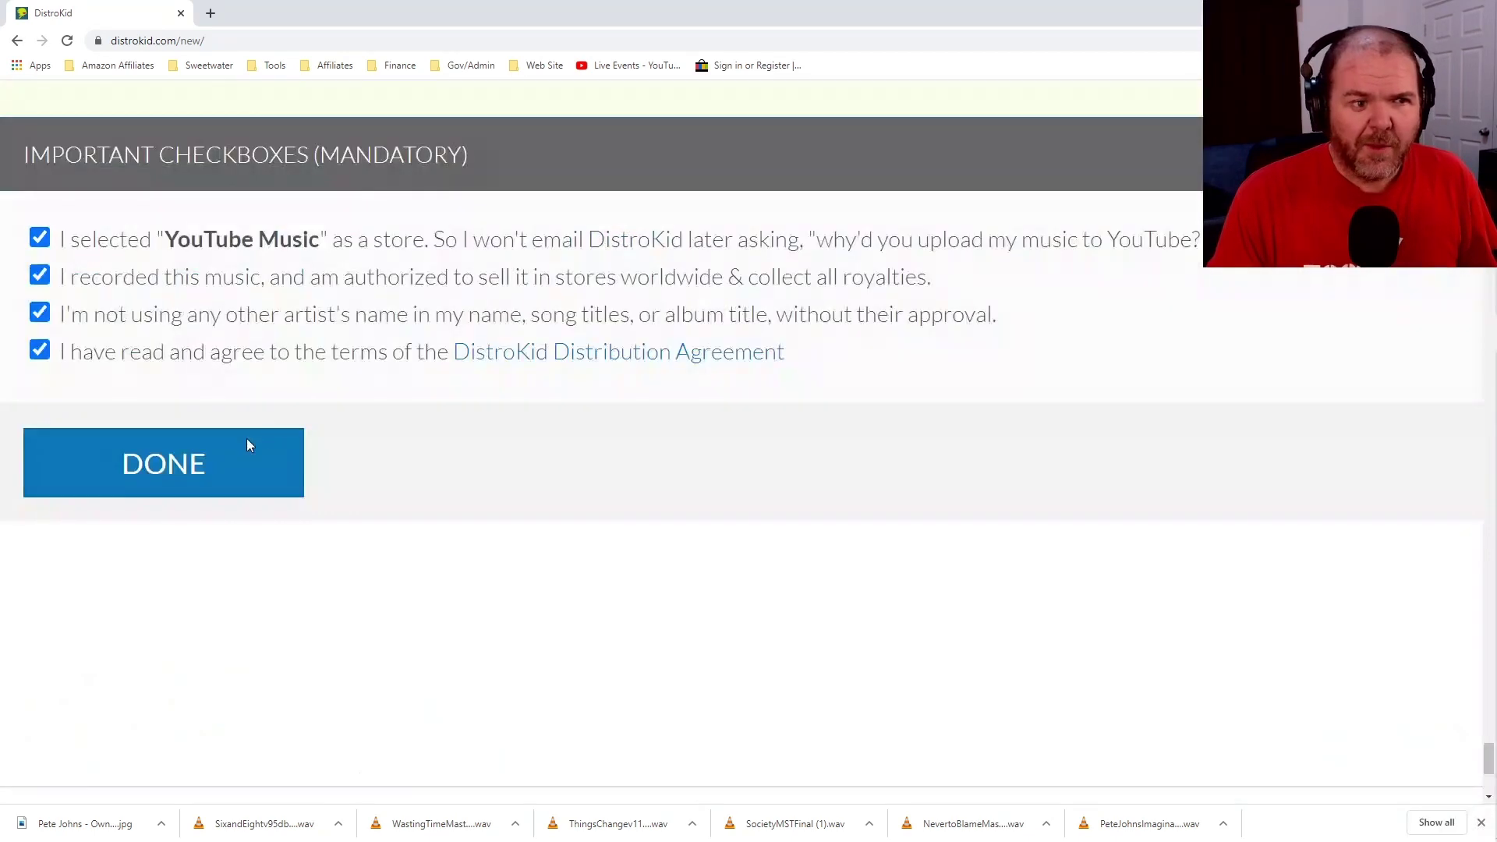
Submit the Own Battle EP and let its artwork and six tracks finish uploading.
{"action": "left_click", "coordinate": [219, 485]}
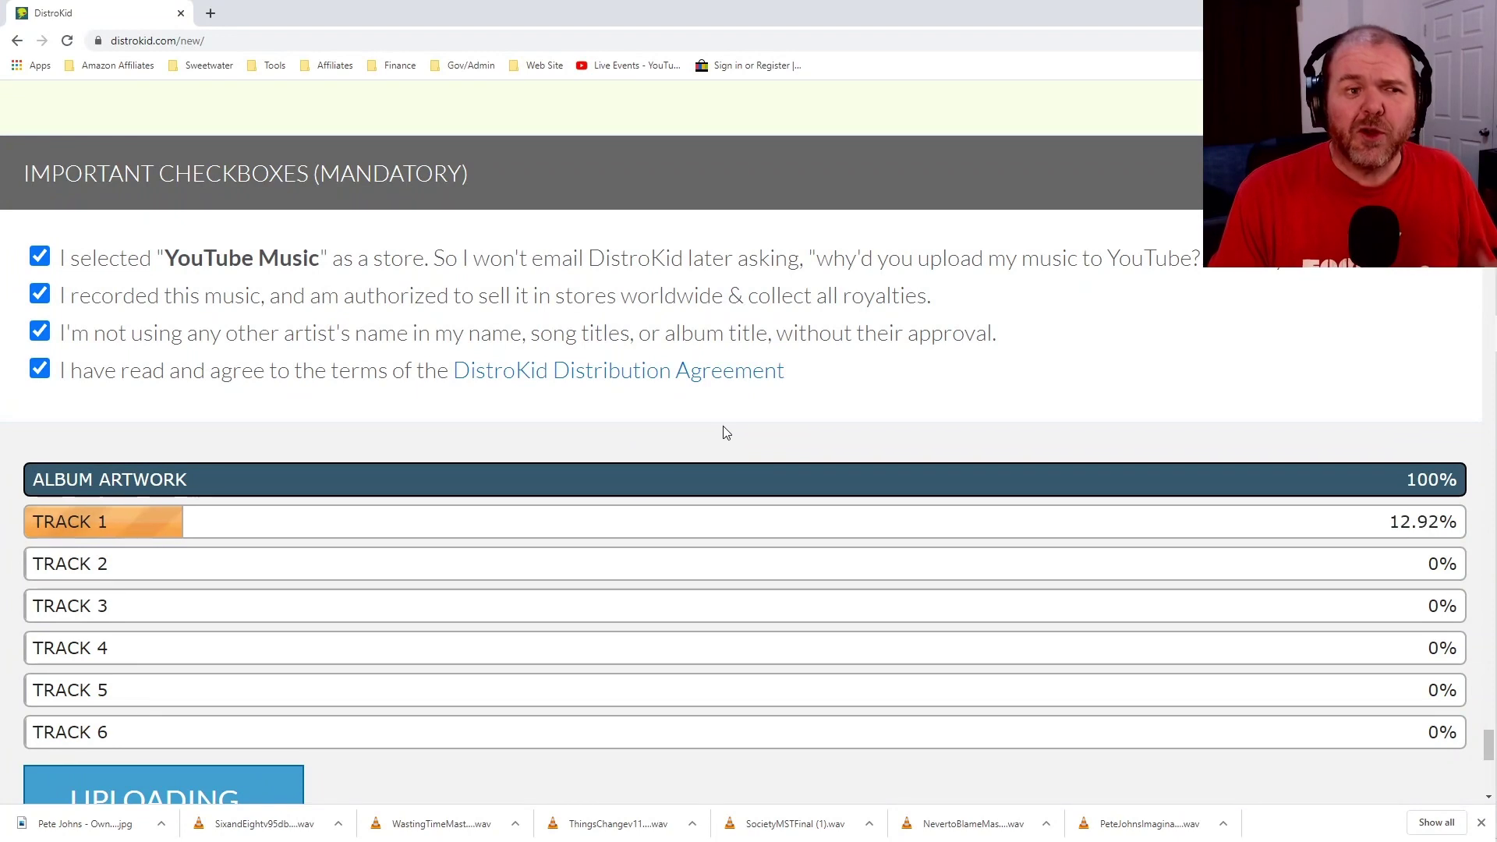
{"action": "scroll", "coordinate": [733, 433], "scroll_direction": "down", "scroll_amount": 1}
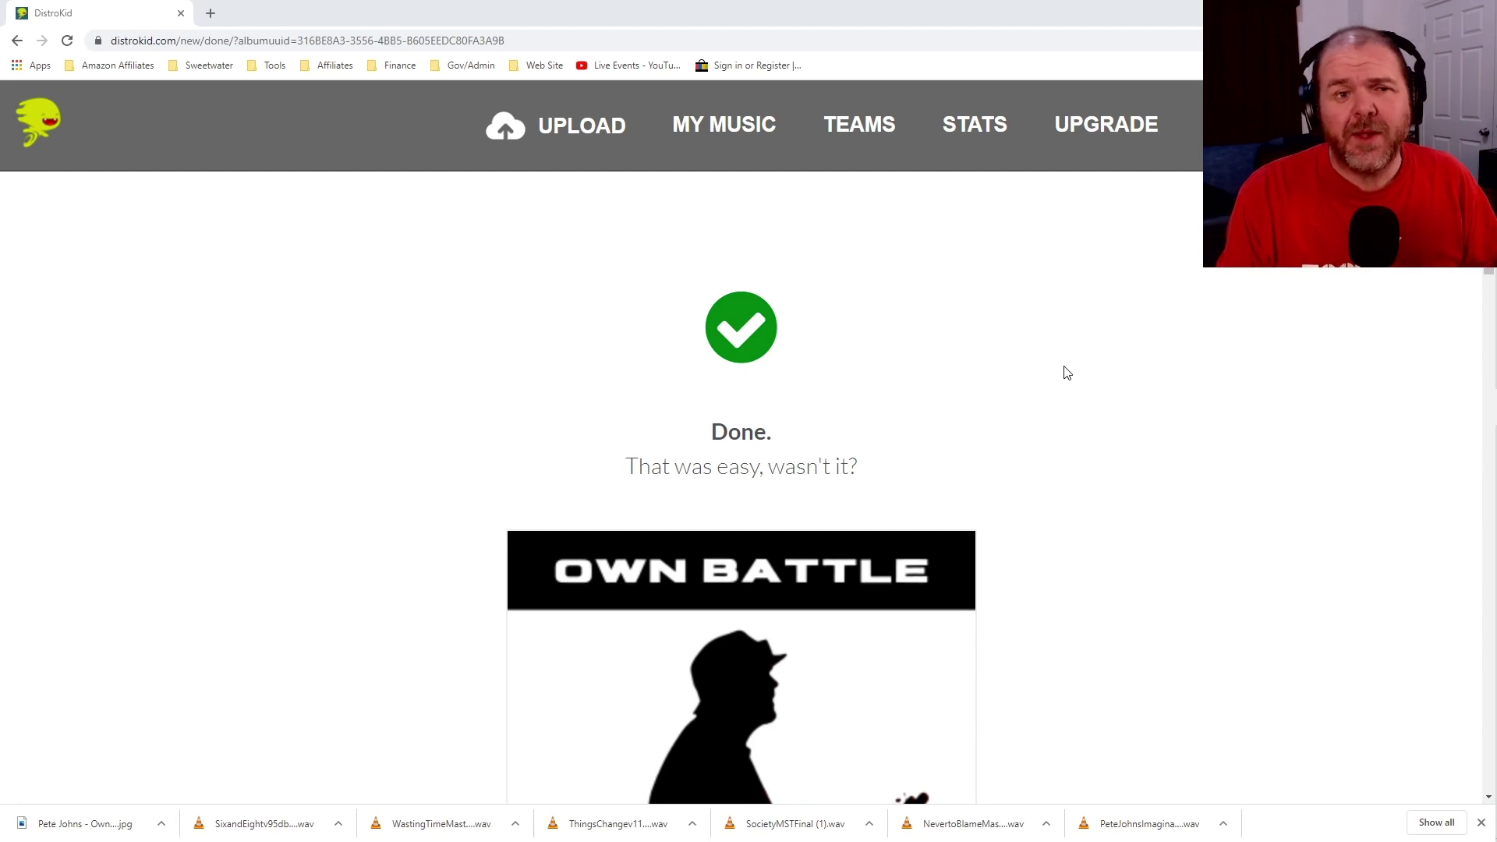
Scroll past the release-date notice on the Done page and open the pre-save page preview.
{"action": "scroll", "coordinate": [1073, 325], "scroll_direction": "down", "scroll_amount": 2}
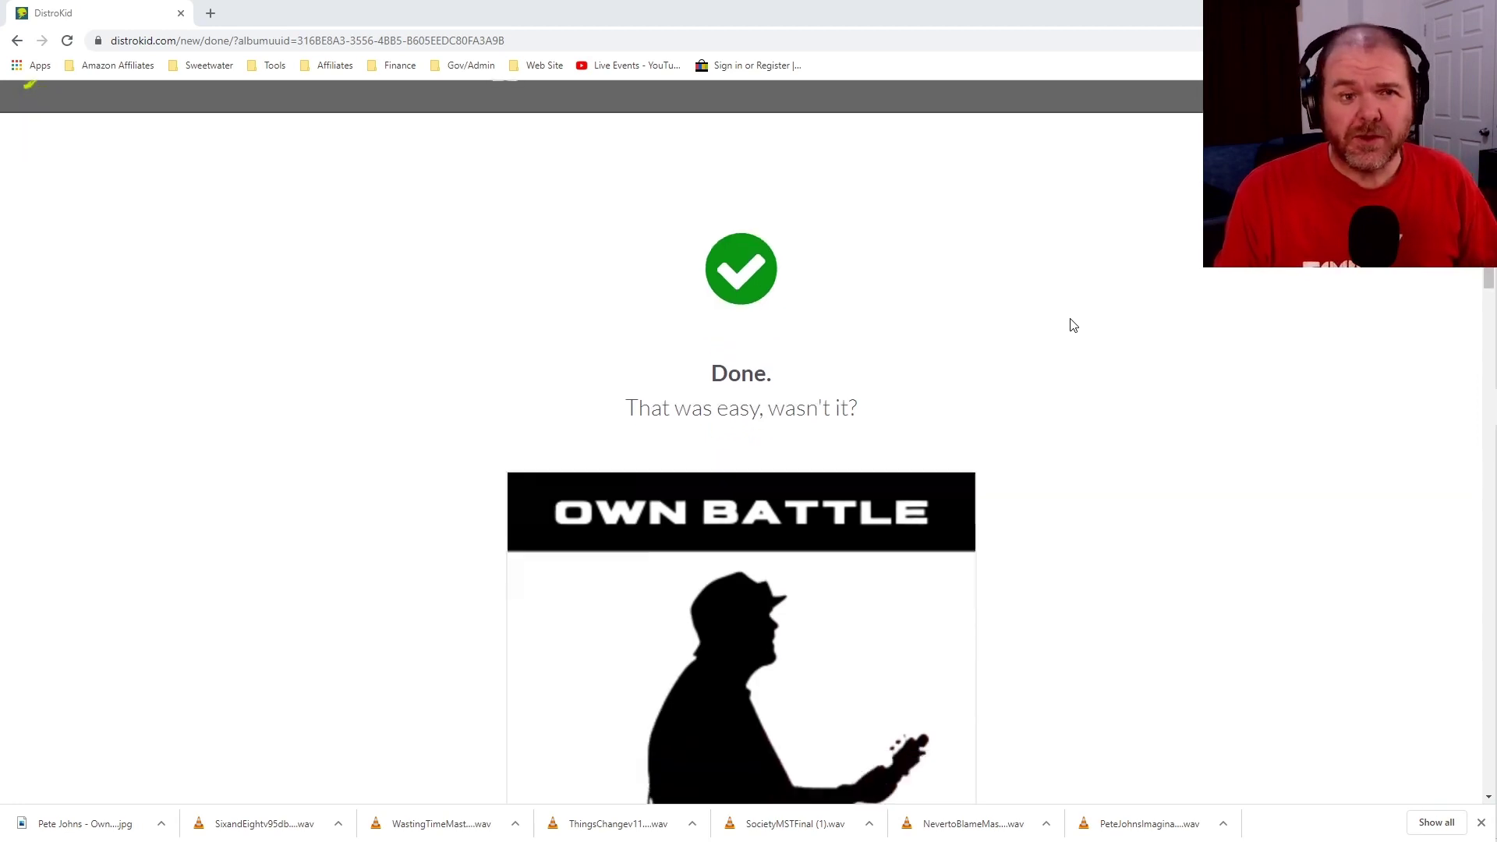
{"action": "scroll", "coordinate": [1174, 307], "scroll_direction": "down", "scroll_amount": 3}
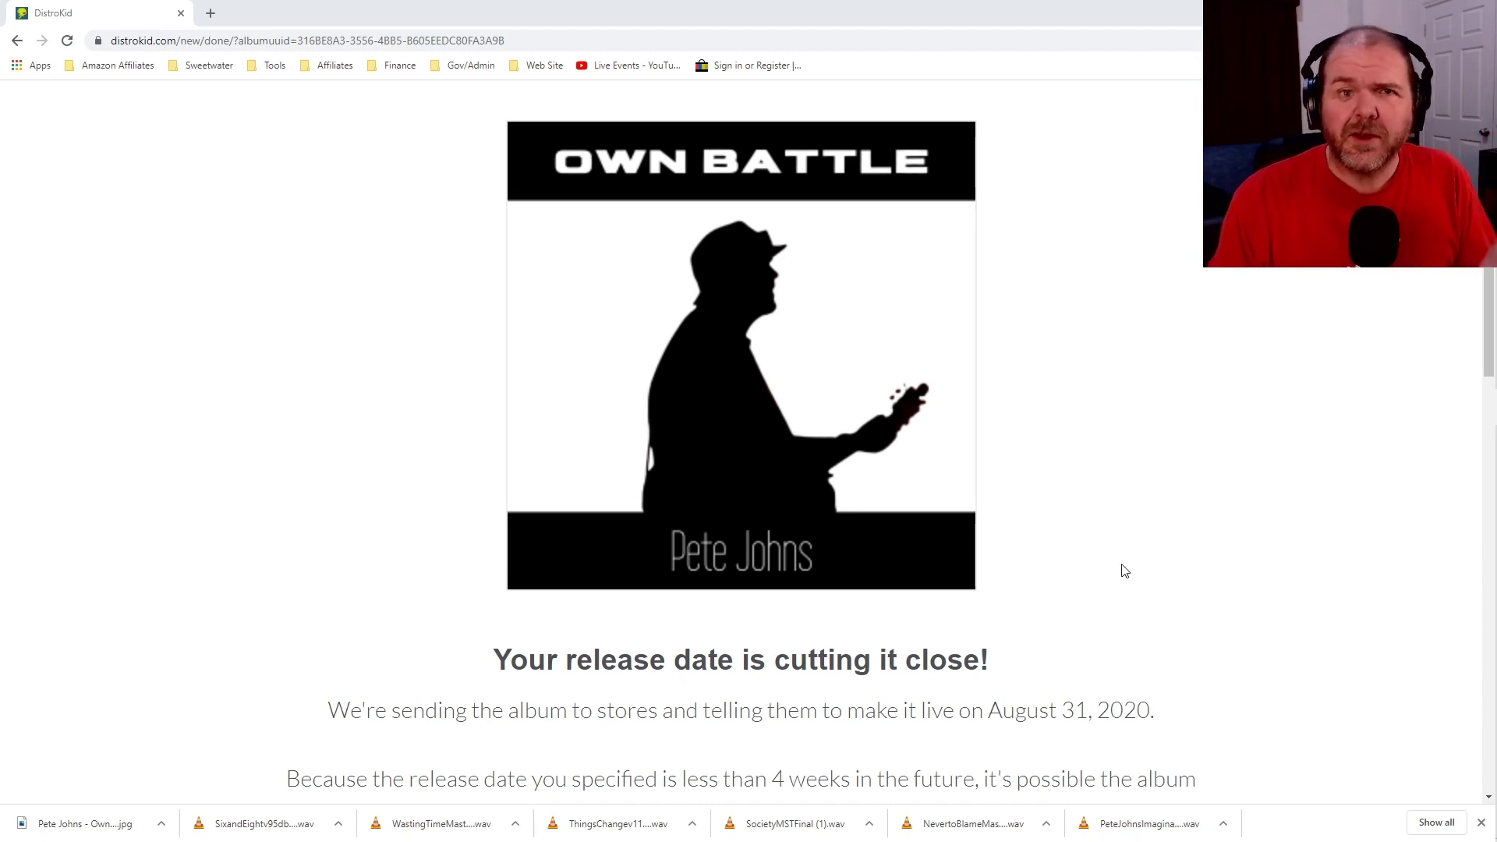
{"action": "scroll", "coordinate": [1126, 554], "scroll_direction": "down", "scroll_amount": 4}
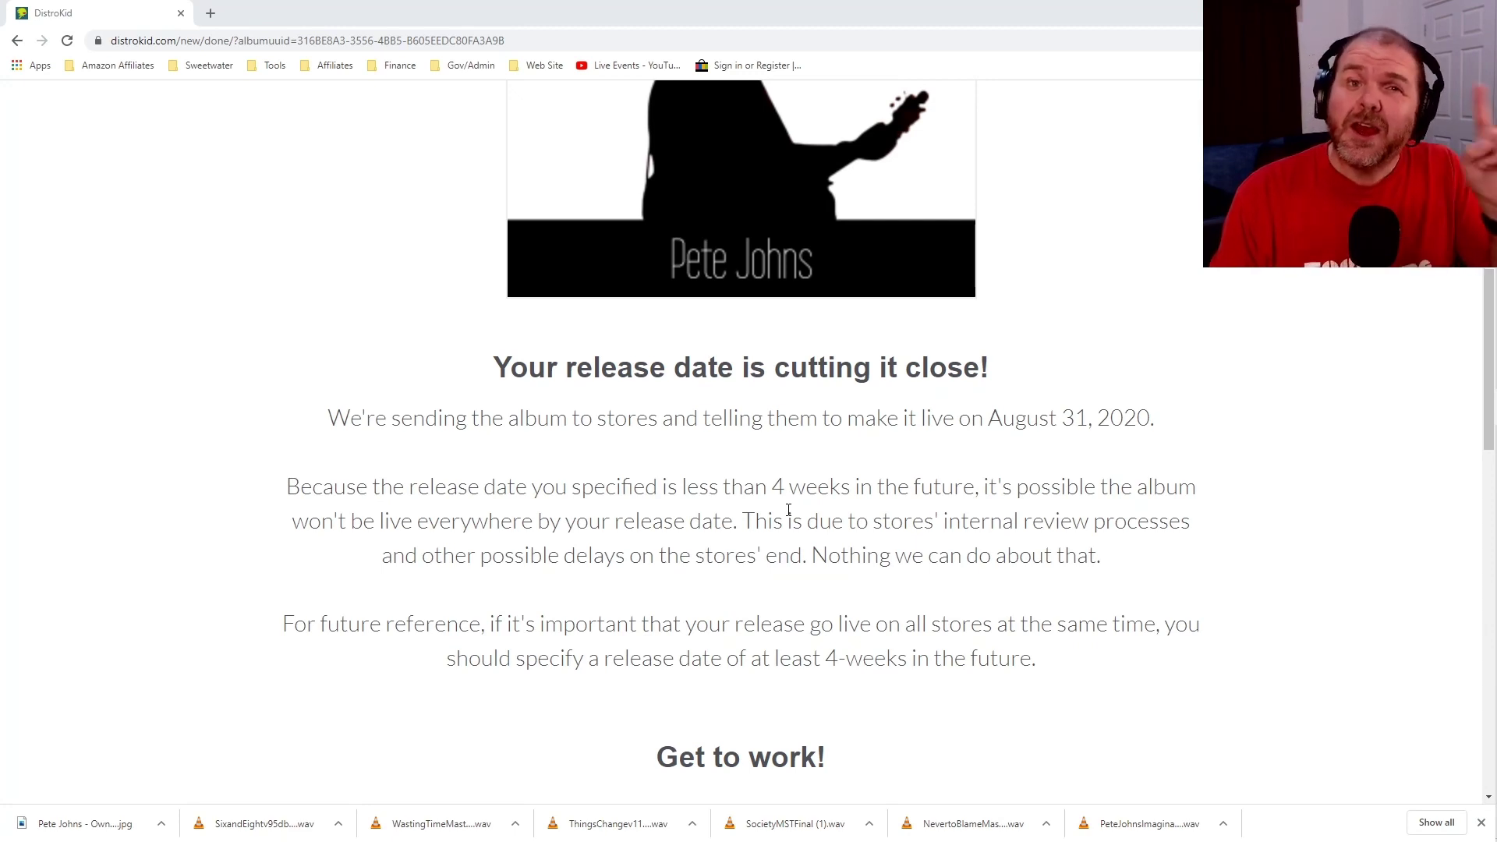
{"action": "scroll", "coordinate": [1104, 308], "scroll_direction": "down", "scroll_amount": 8}
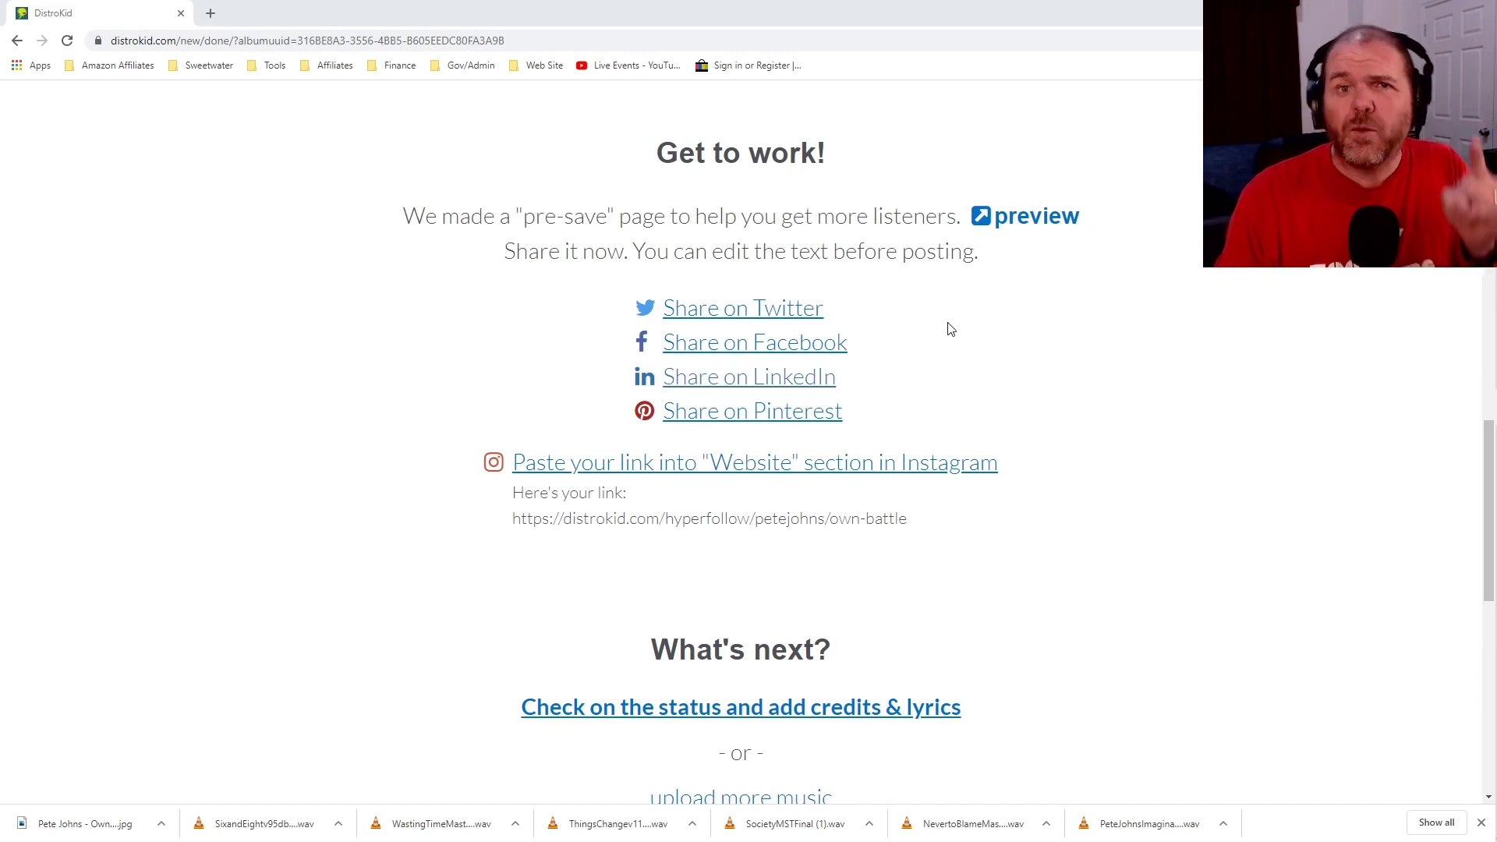
{"action": "left_click", "coordinate": [1026, 221]}
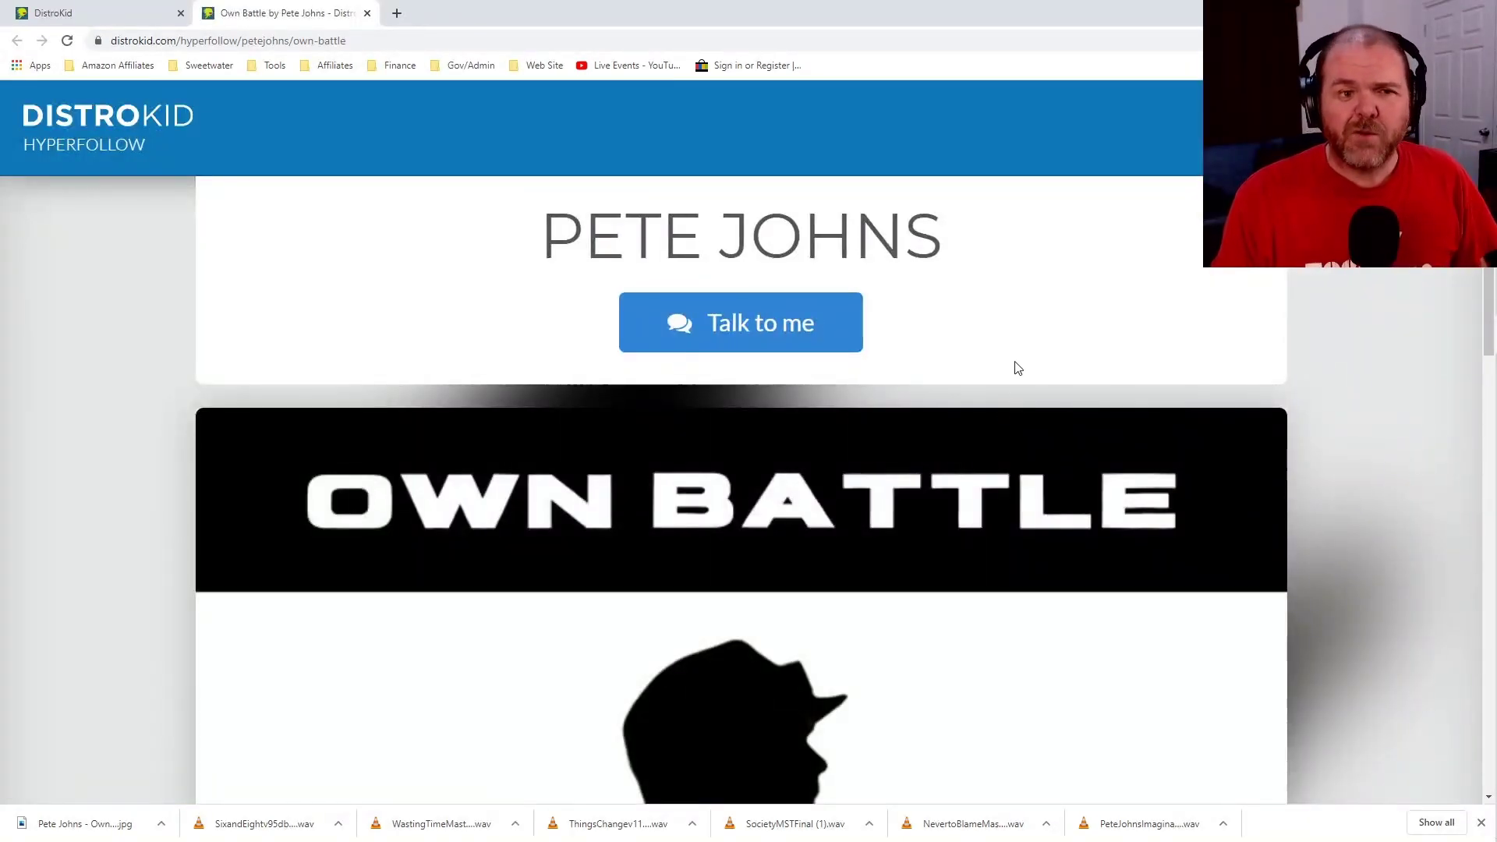
Review the Own Battle HyperFollow page down to the Spotify pre-save panel, then open its MENU.
{"action": "scroll", "coordinate": [1088, 267], "scroll_direction": "down", "scroll_amount": 1}
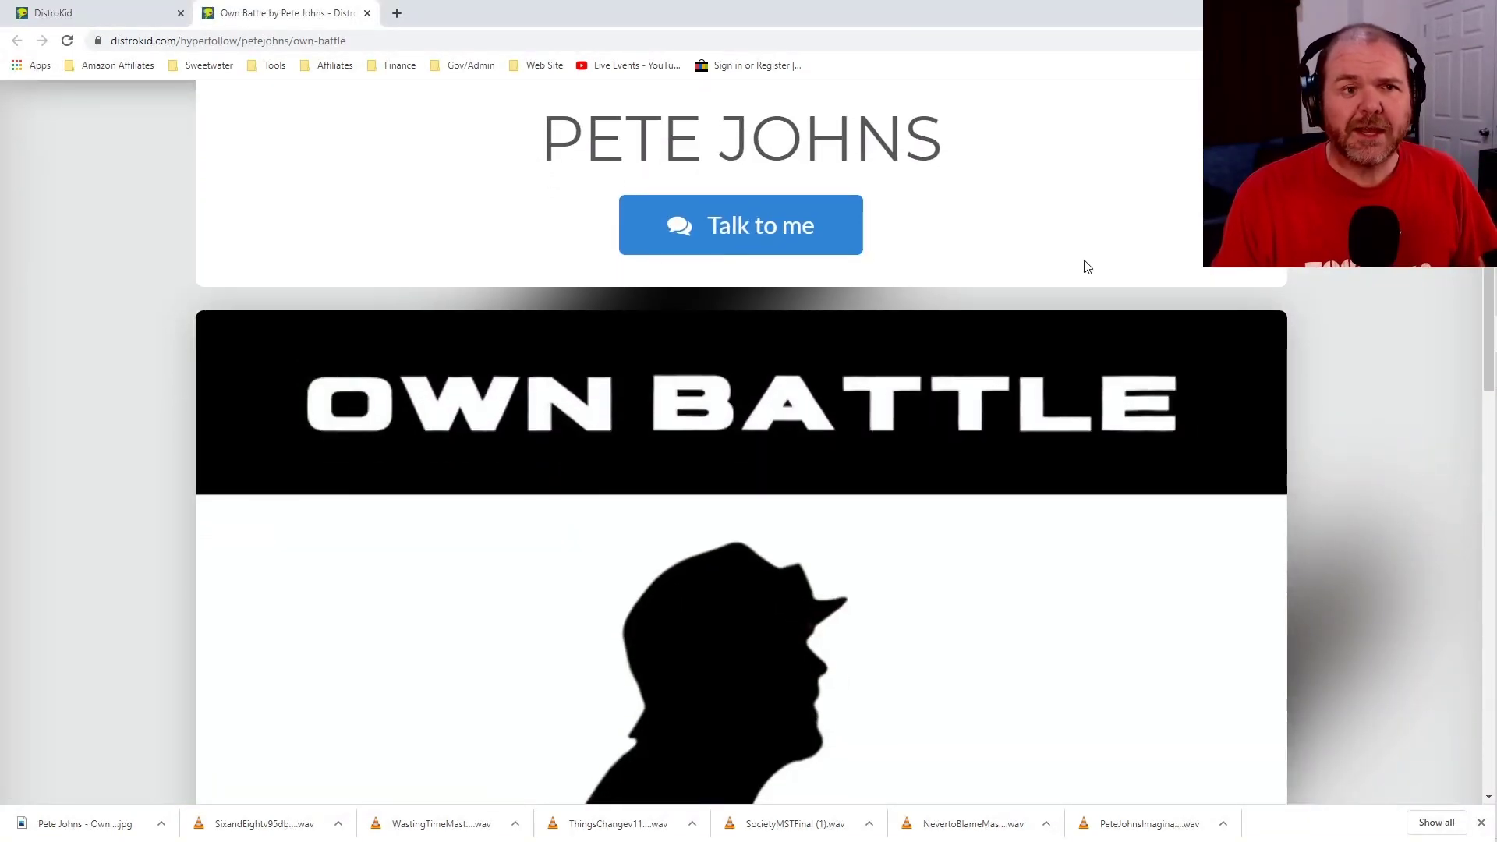
{"action": "scroll", "coordinate": [1088, 267], "scroll_direction": "up", "scroll_amount": 1}
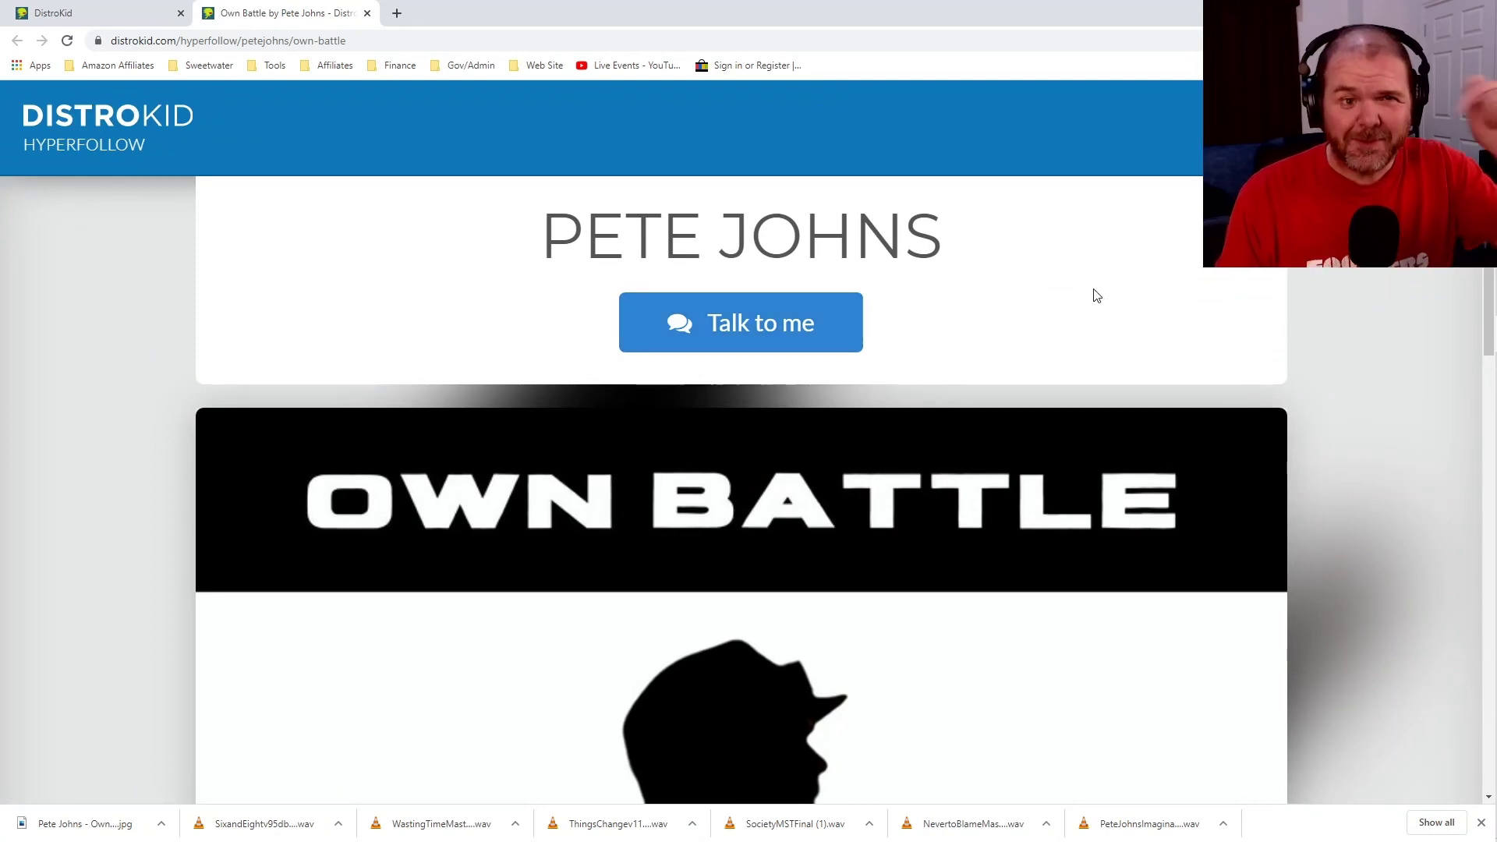
{"action": "scroll", "coordinate": [1094, 295], "scroll_direction": "down", "scroll_amount": 5}
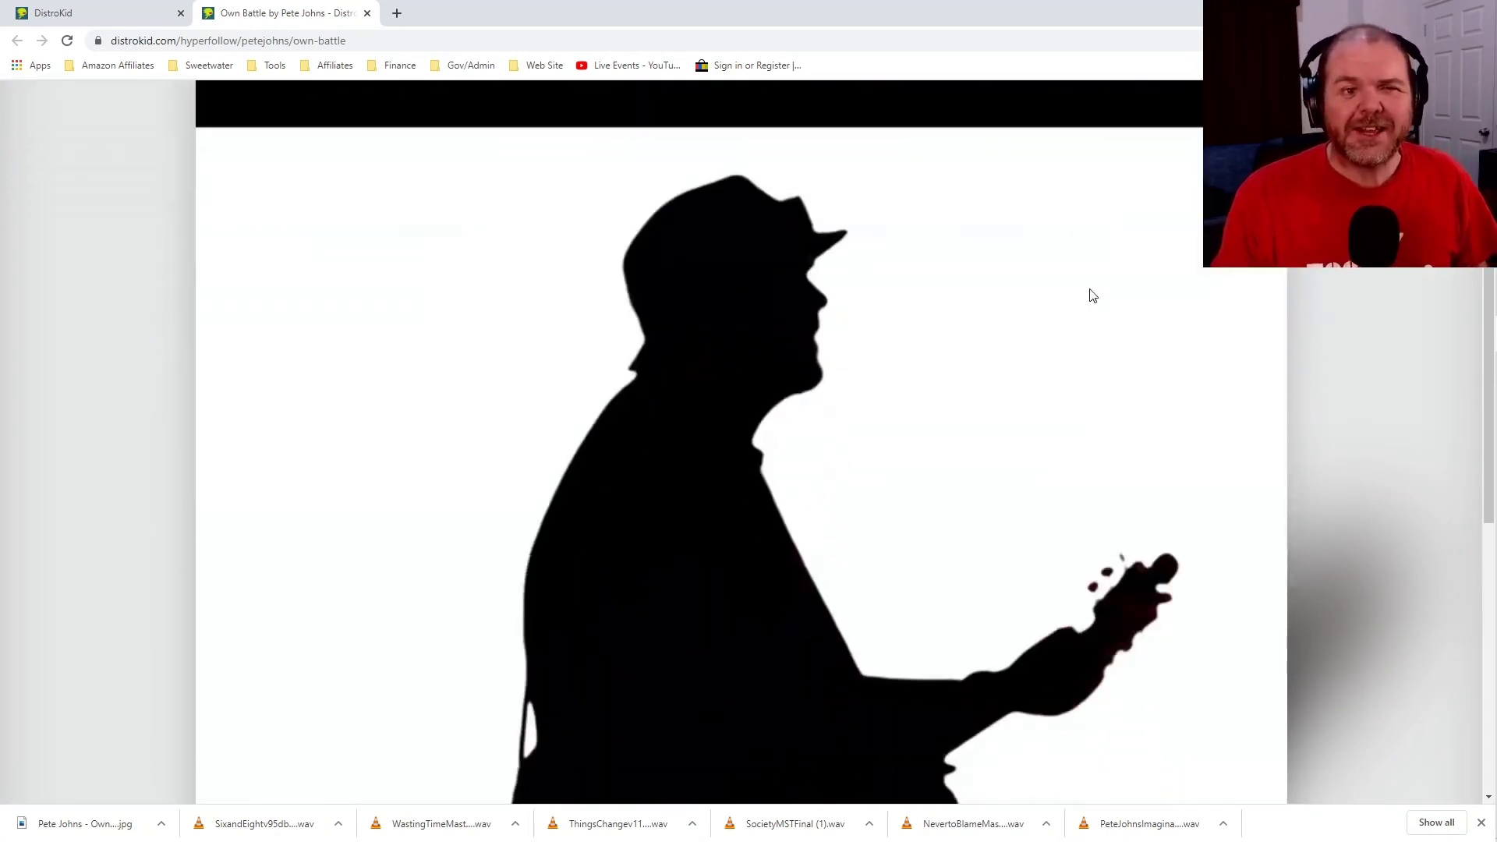
{"action": "scroll", "coordinate": [1093, 294], "scroll_direction": "down", "scroll_amount": 5}
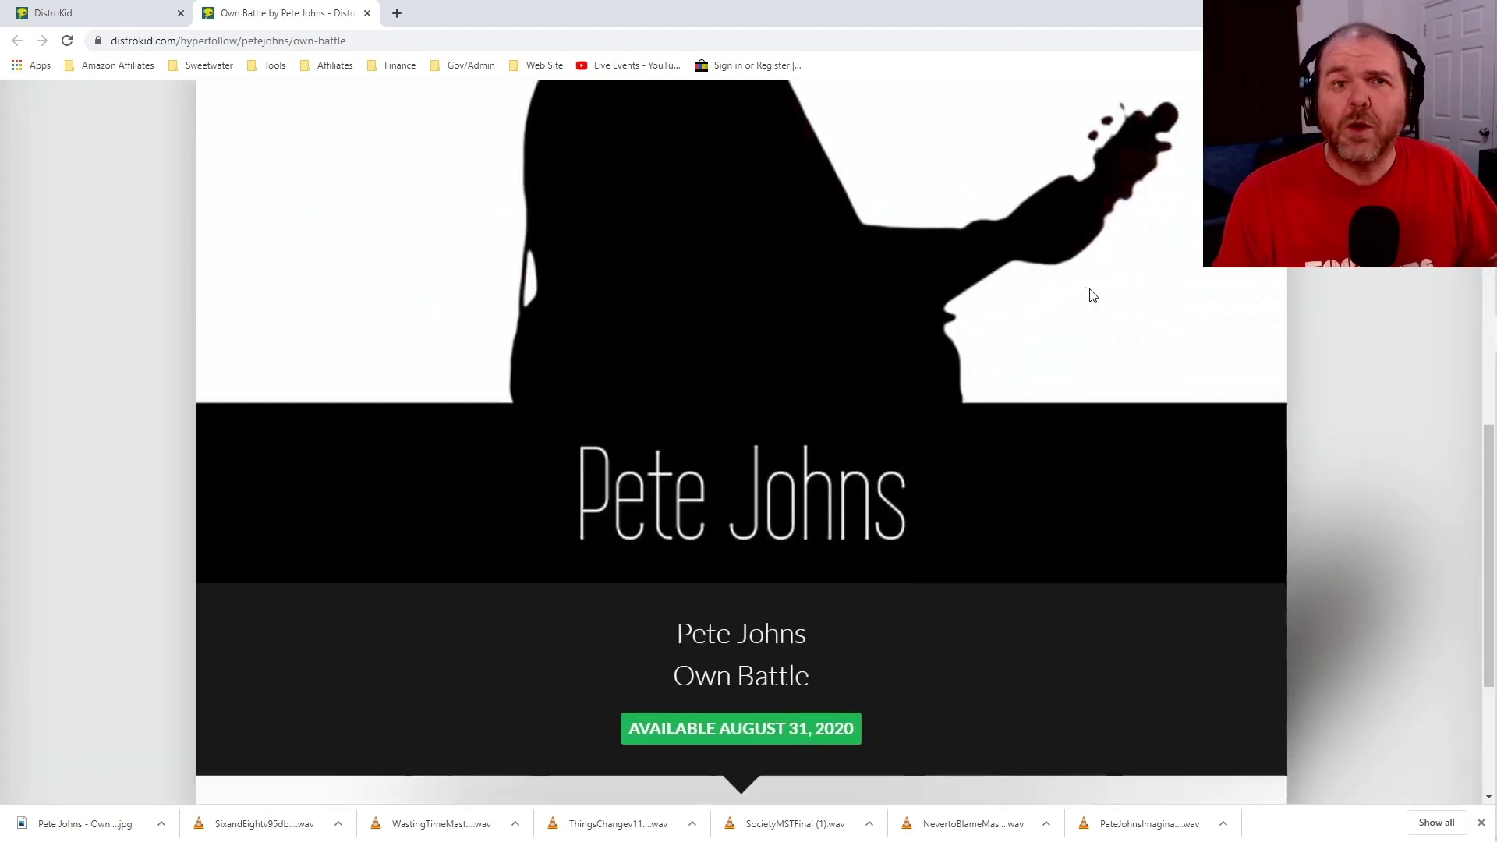
{"action": "scroll", "coordinate": [1092, 294], "scroll_direction": "down", "scroll_amount": 3}
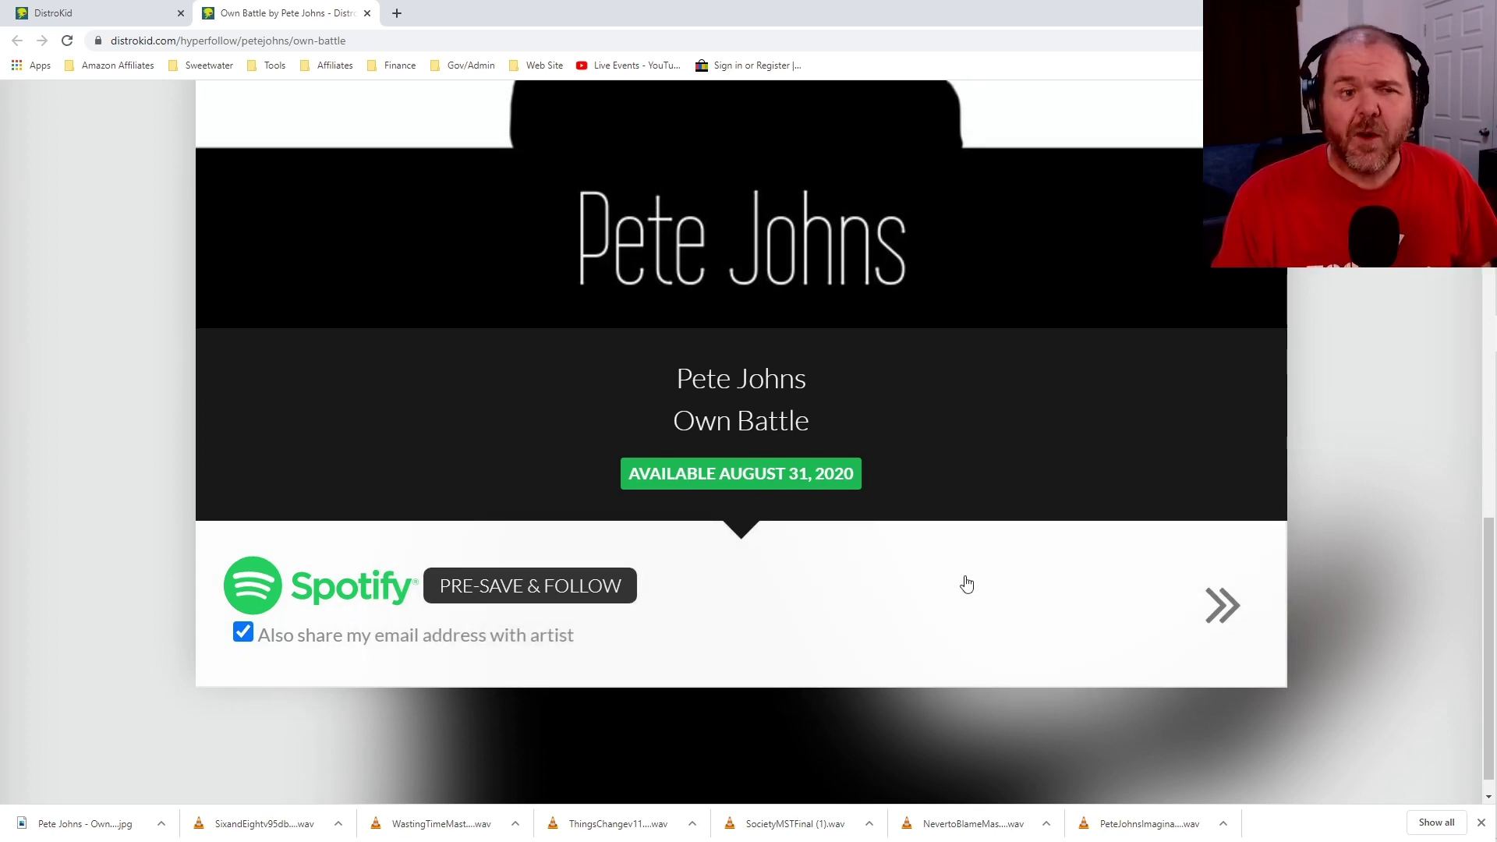
{"action": "scroll", "coordinate": [966, 584], "scroll_direction": "up", "scroll_amount": 10}
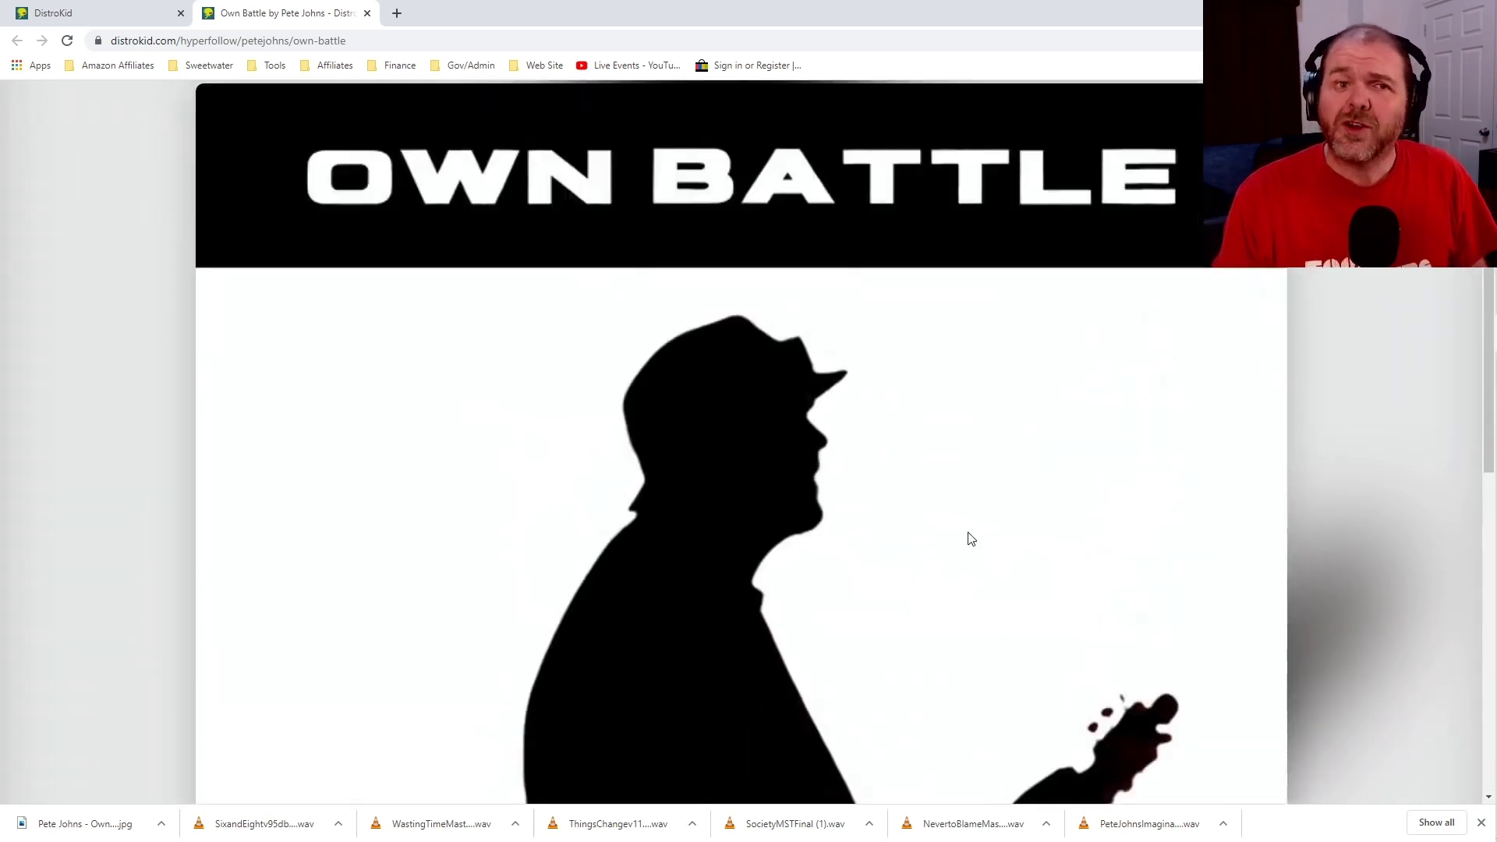
{"action": "scroll", "coordinate": [970, 538], "scroll_direction": "up", "scroll_amount": 3}
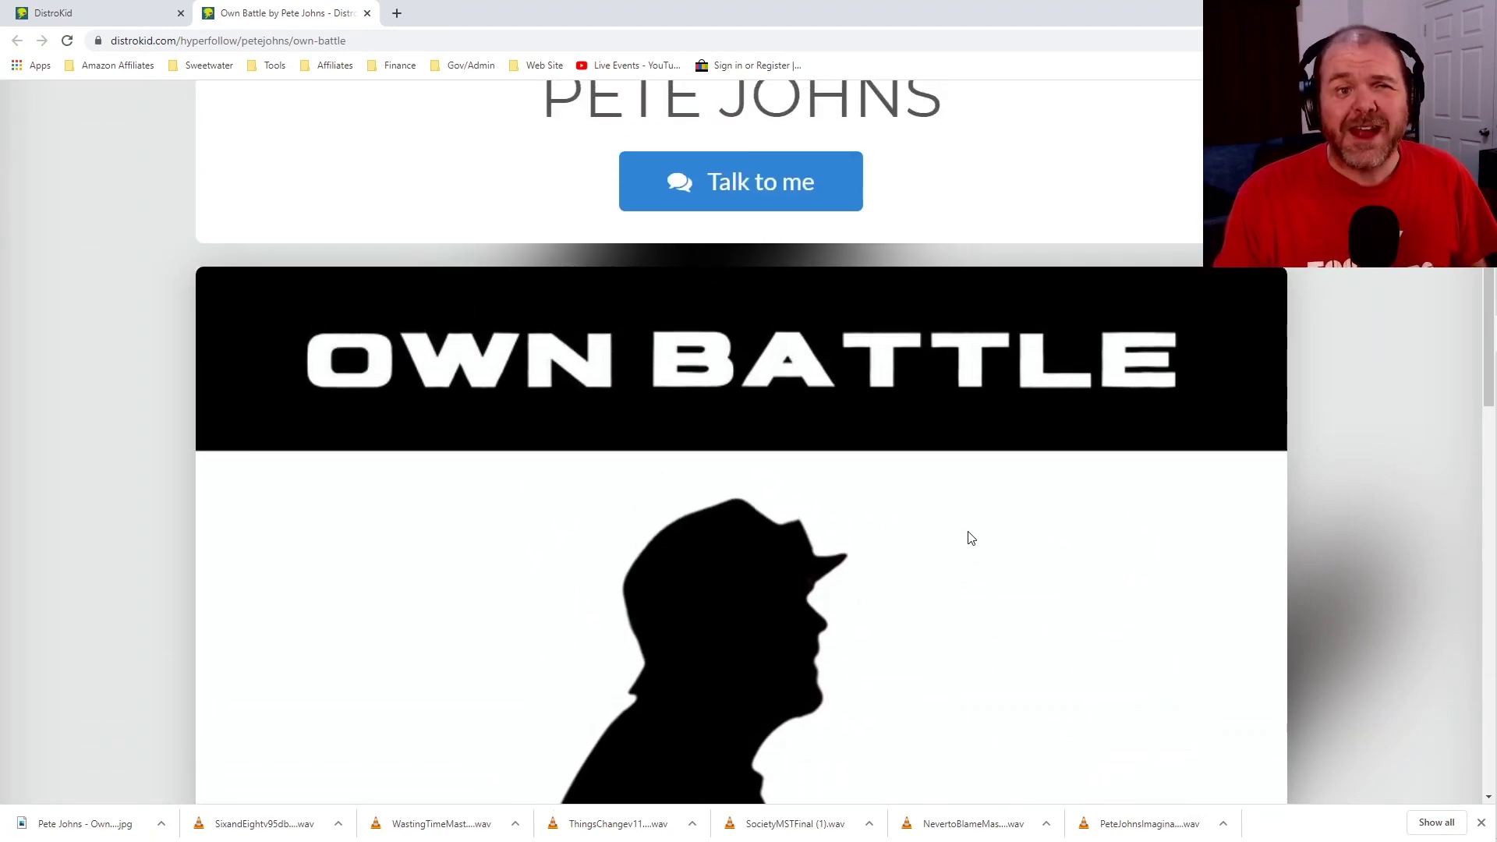
{"action": "scroll", "coordinate": [971, 538], "scroll_direction": "up", "scroll_amount": 3}
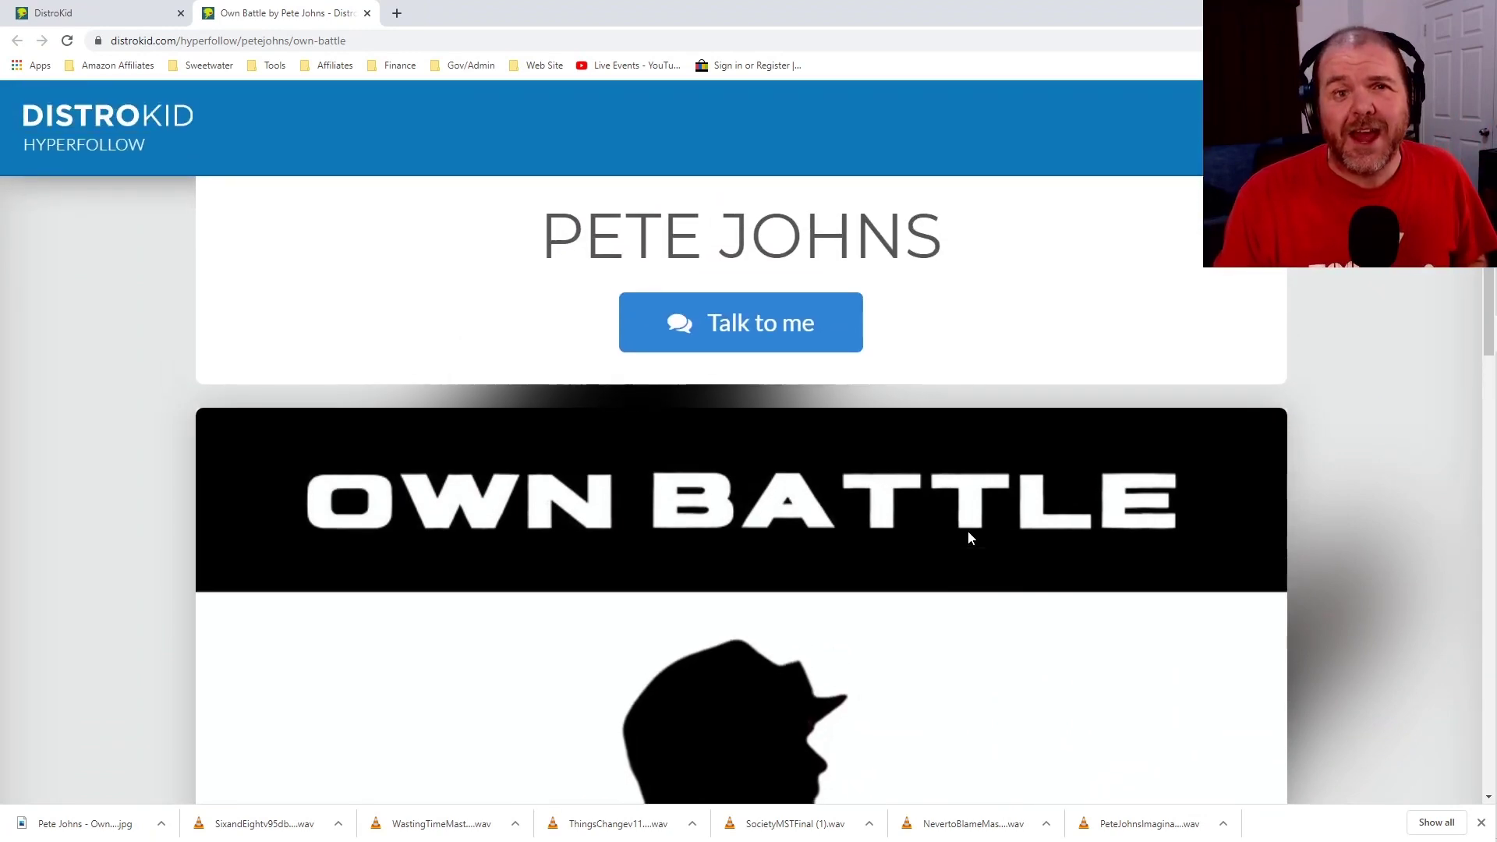
{"action": "left_click", "coordinate": [1377, 134]}
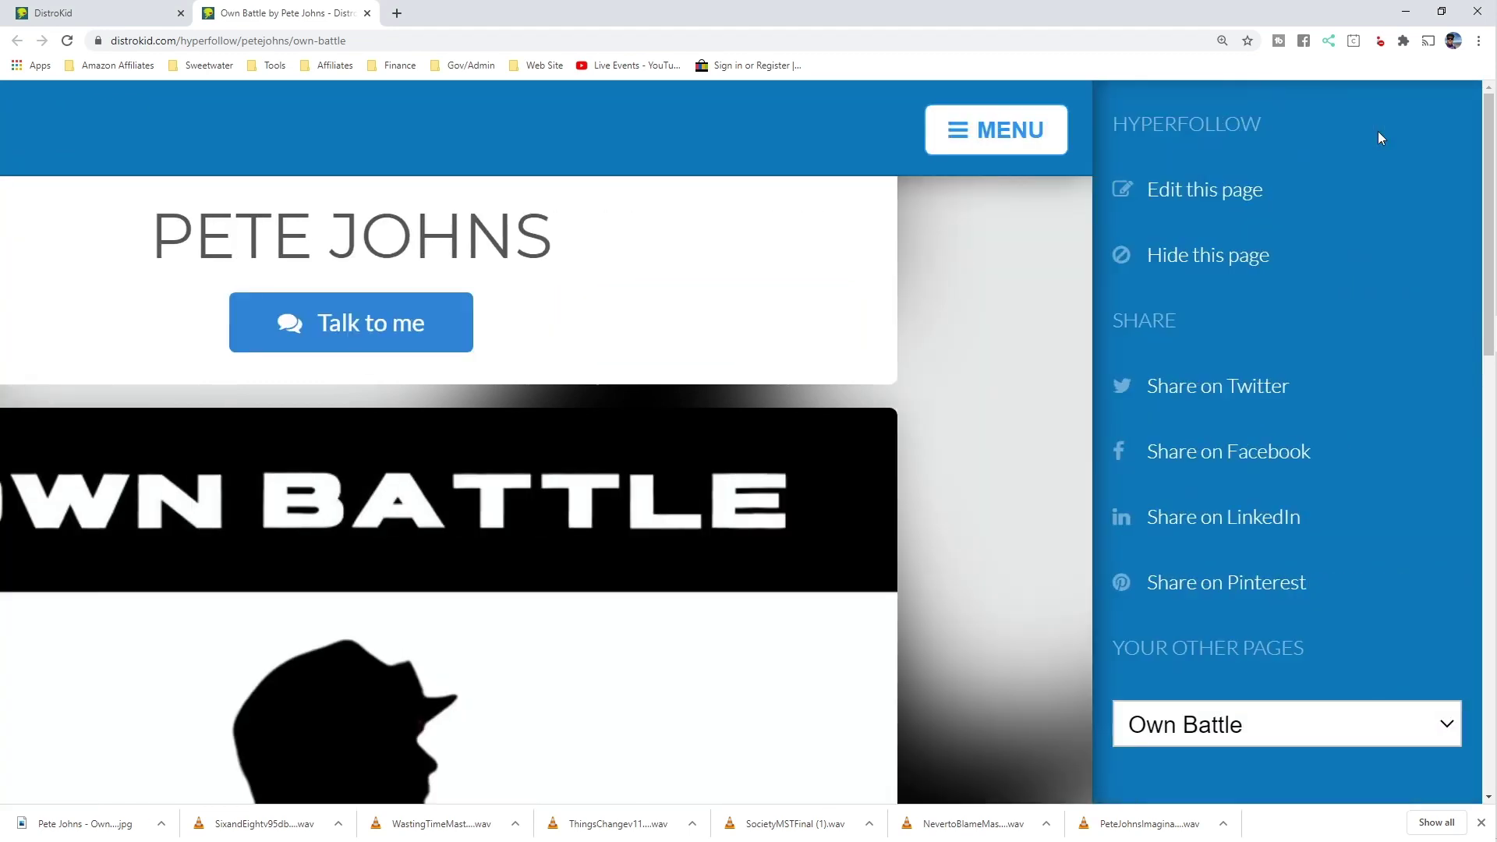
Open the Own Battle HyperFollow edit form and review it down to Save Changes, leaving the YouTube embed empty.
{"action": "left_click", "coordinate": [1189, 195]}
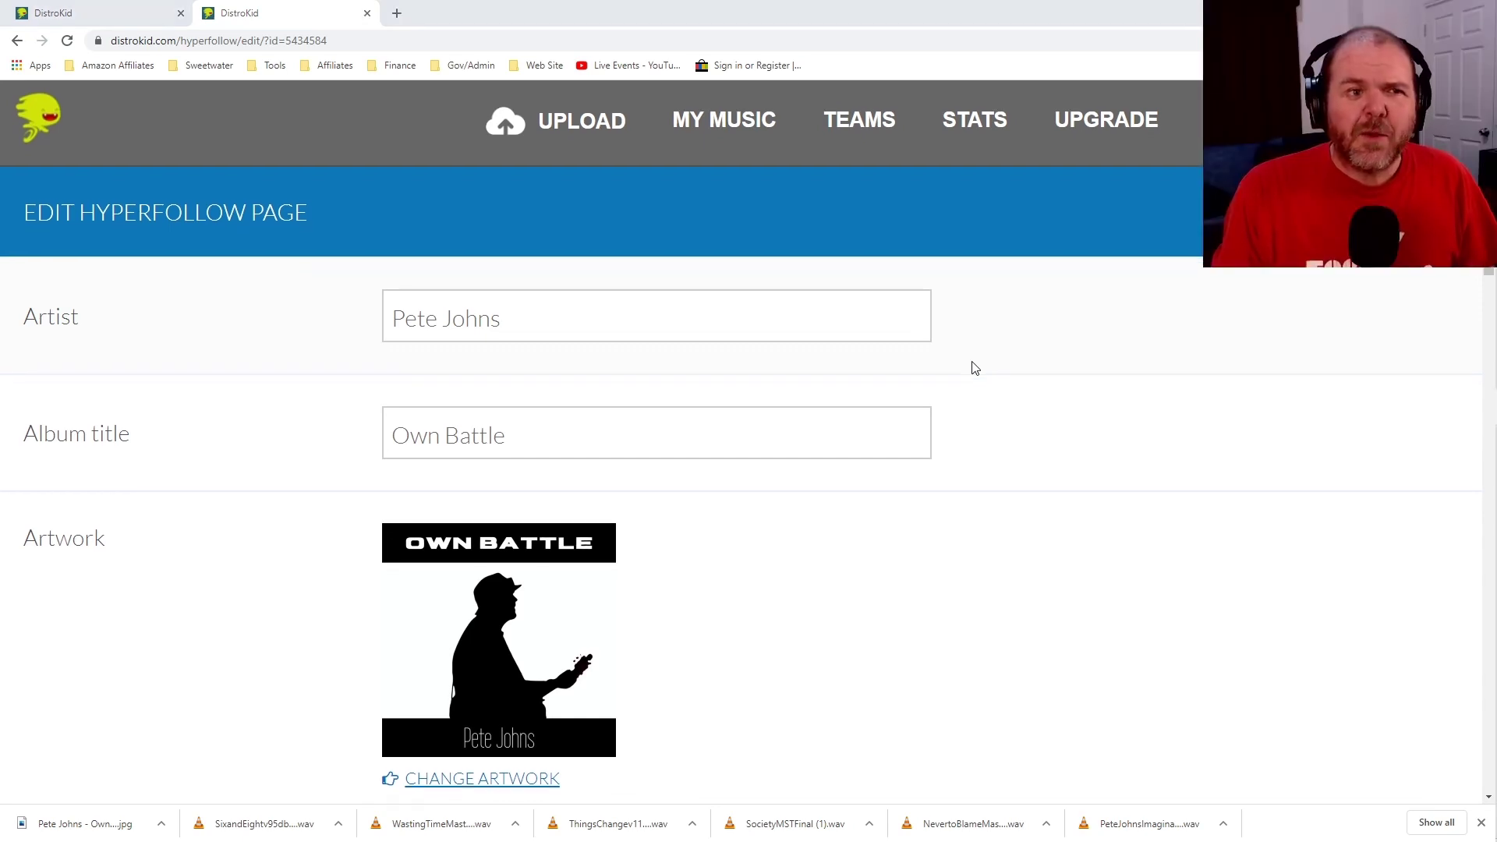
{"action": "scroll", "coordinate": [973, 368], "scroll_direction": "down", "scroll_amount": 2}
{"action": "scroll", "coordinate": [974, 367], "scroll_direction": "down", "scroll_amount": 3}
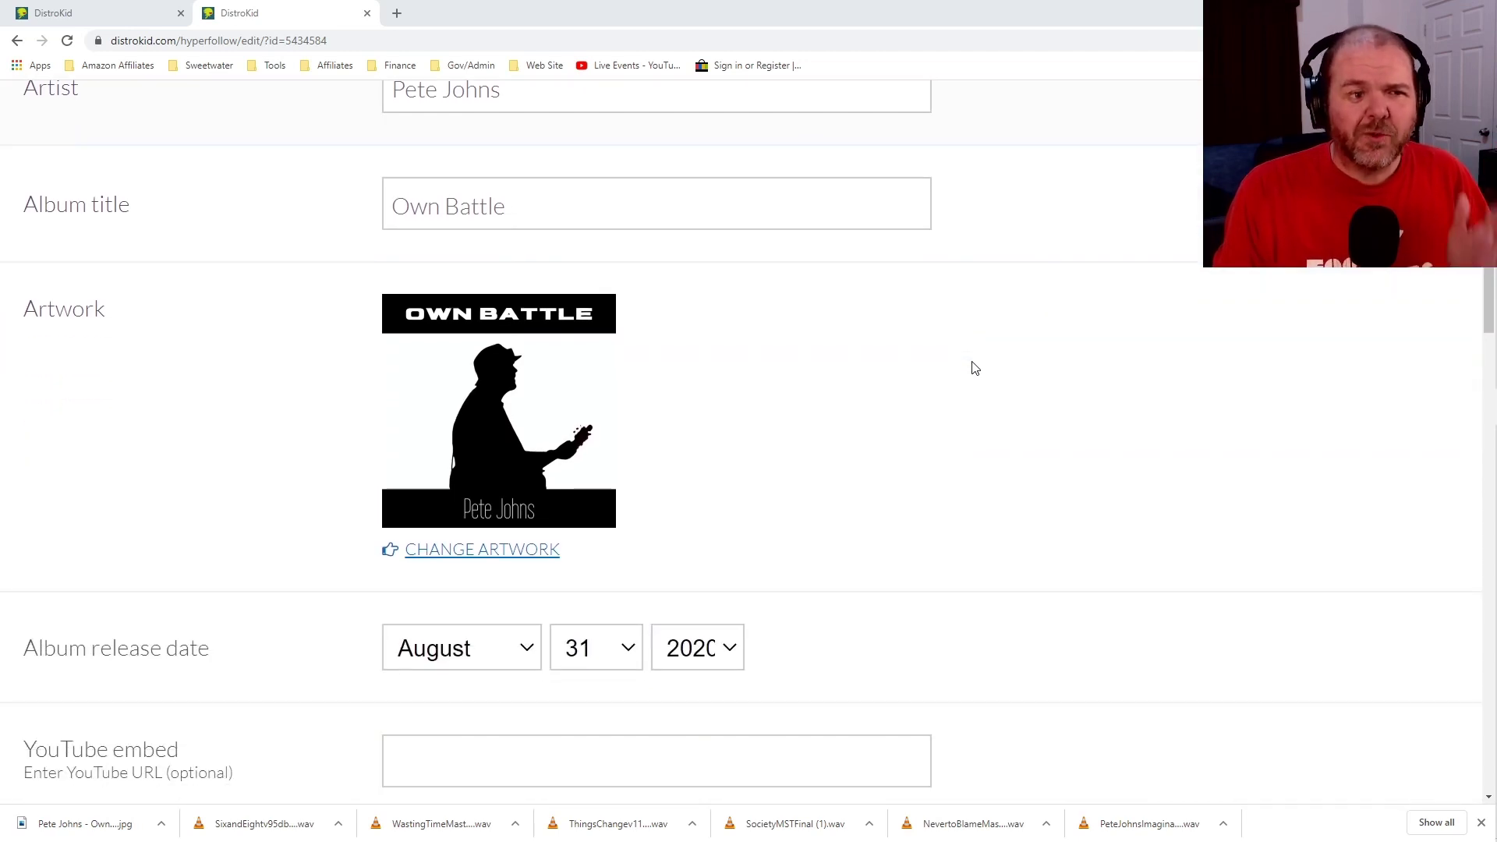
{"action": "scroll", "coordinate": [972, 368], "scroll_direction": "down", "scroll_amount": 2}
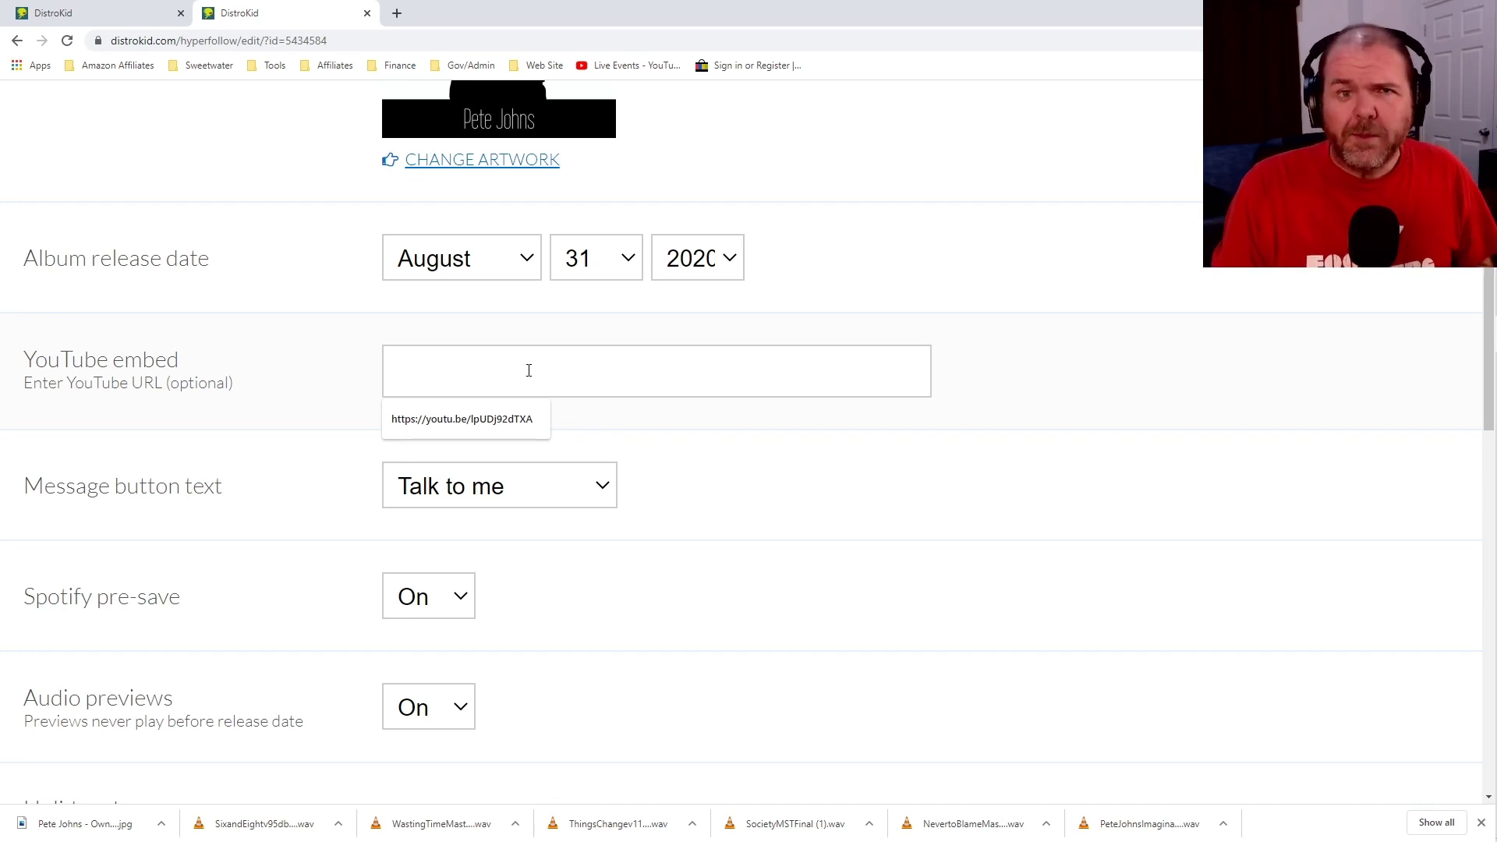
{"action": "left_click", "coordinate": [724, 445]}
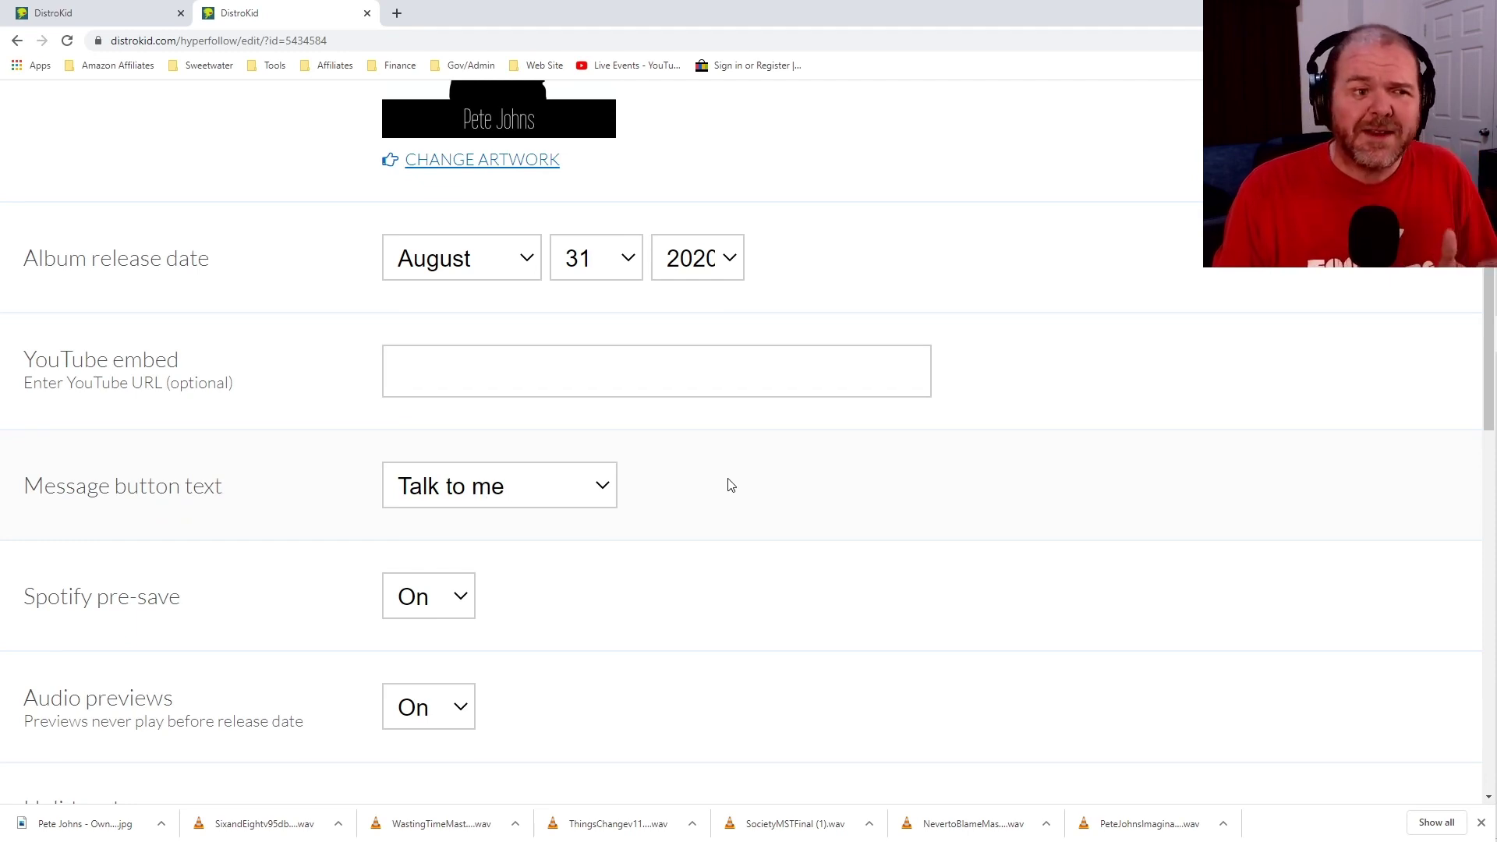
{"action": "scroll", "coordinate": [725, 483], "scroll_direction": "down", "scroll_amount": 1}
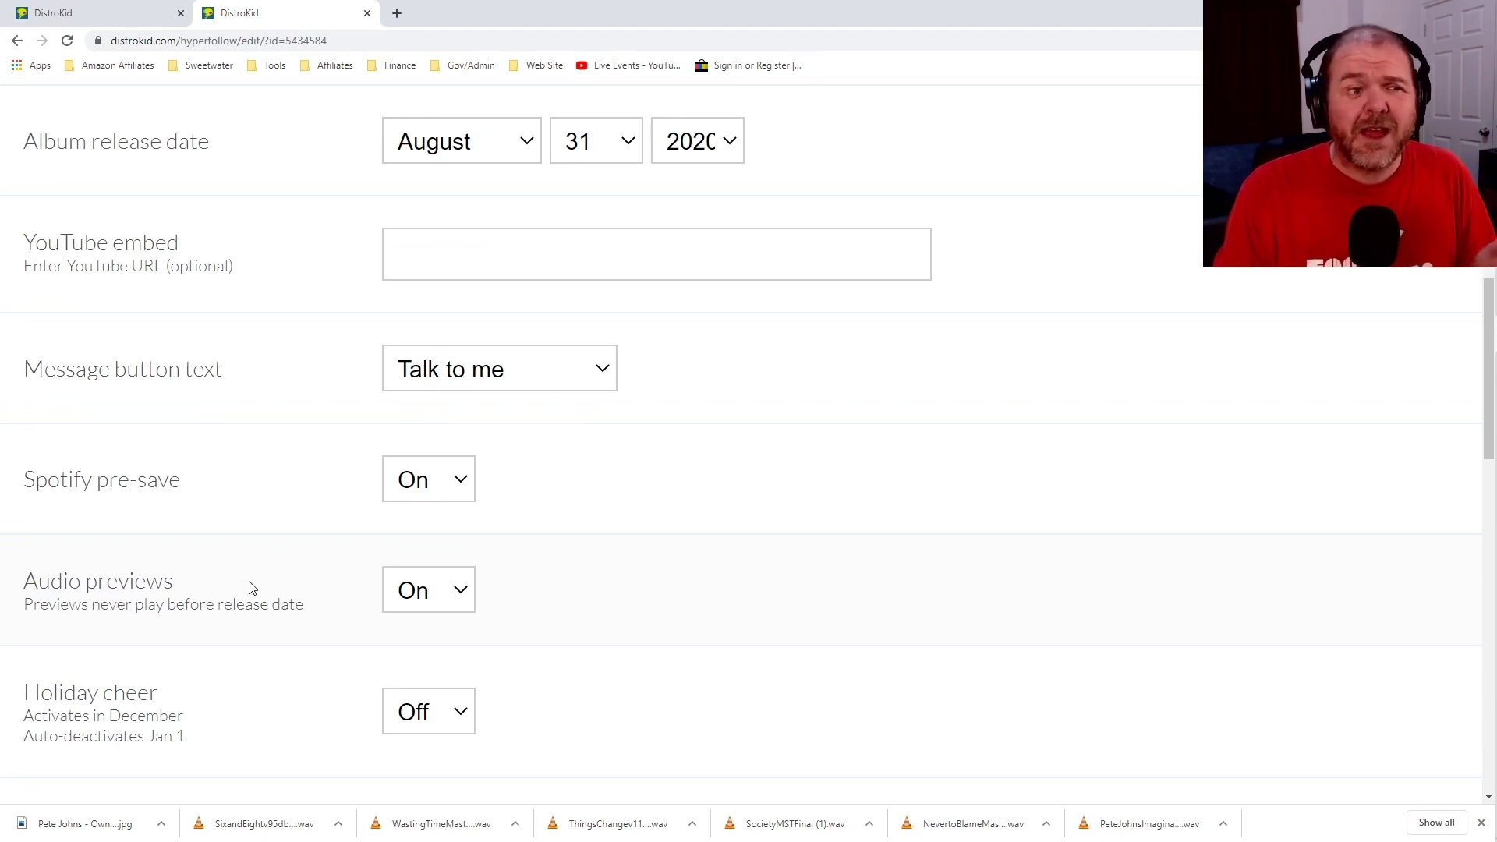
{"action": "scroll", "coordinate": [655, 521], "scroll_direction": "down", "scroll_amount": 3}
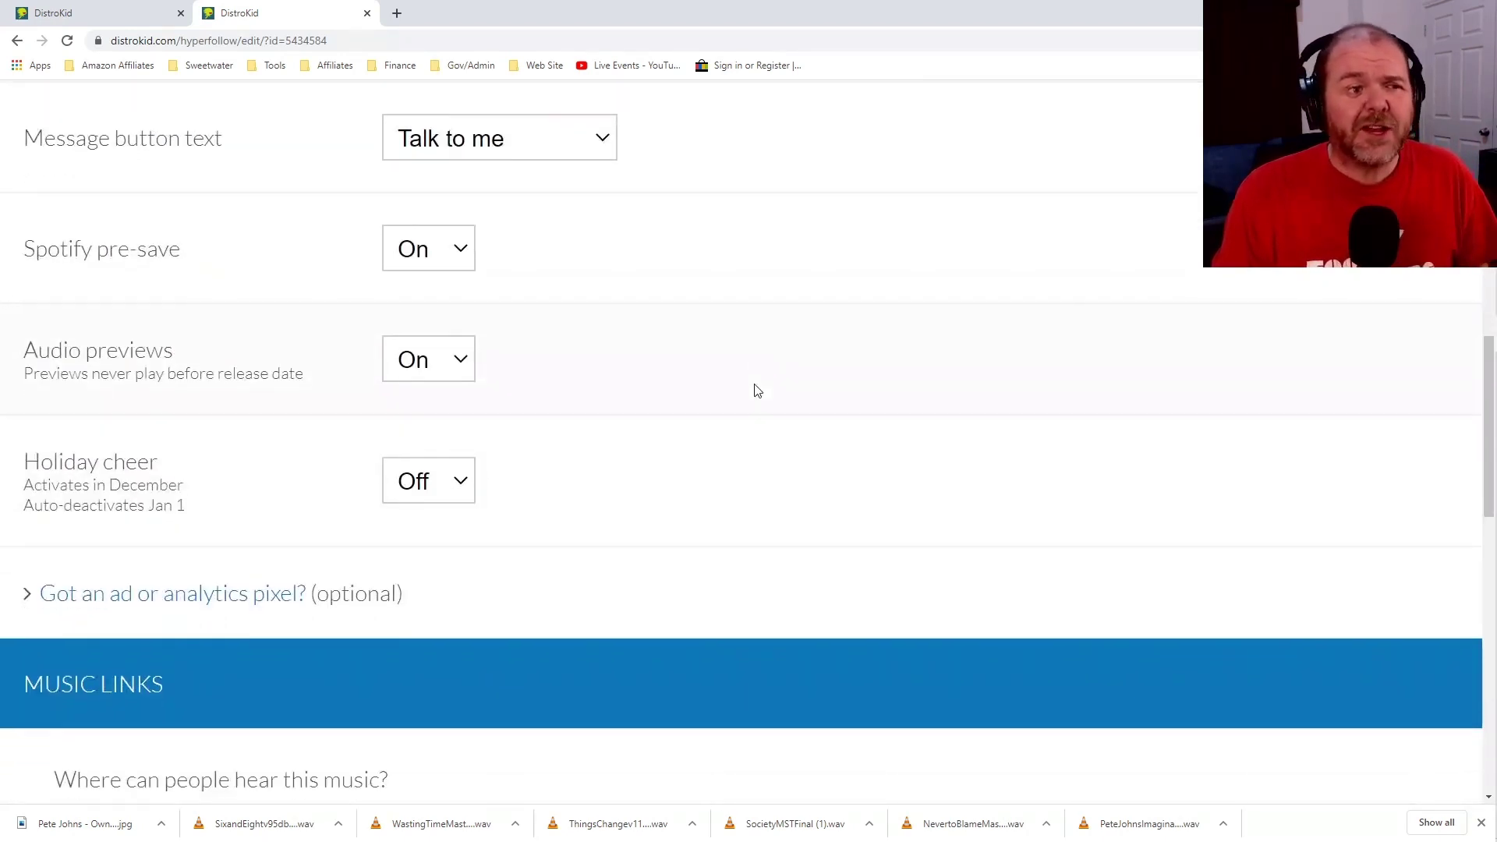
{"action": "scroll", "coordinate": [763, 368], "scroll_direction": "down", "scroll_amount": 2}
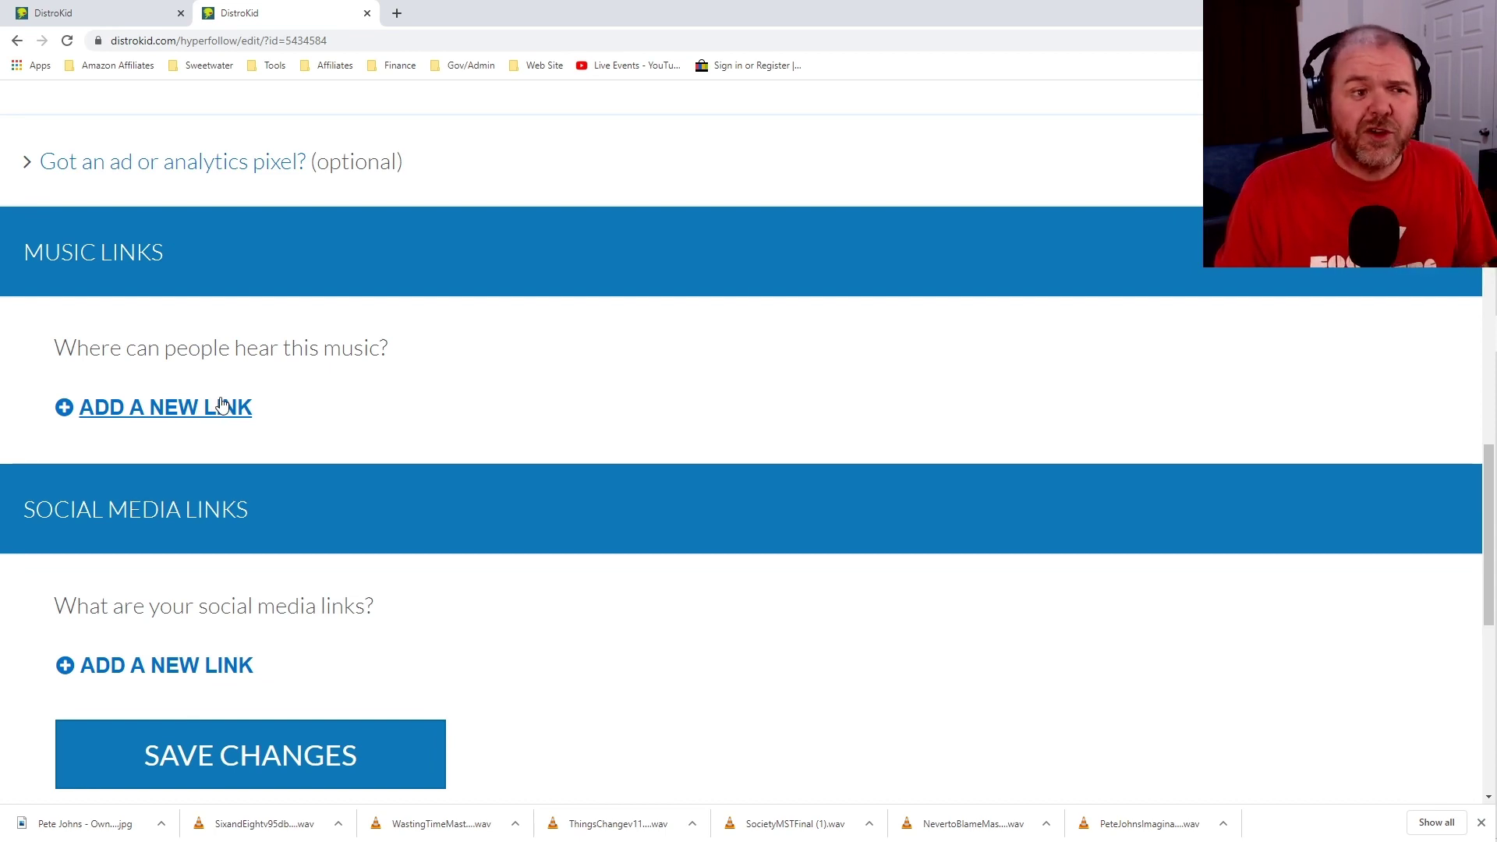
{"action": "scroll", "coordinate": [463, 399], "scroll_direction": "down", "scroll_amount": 1}
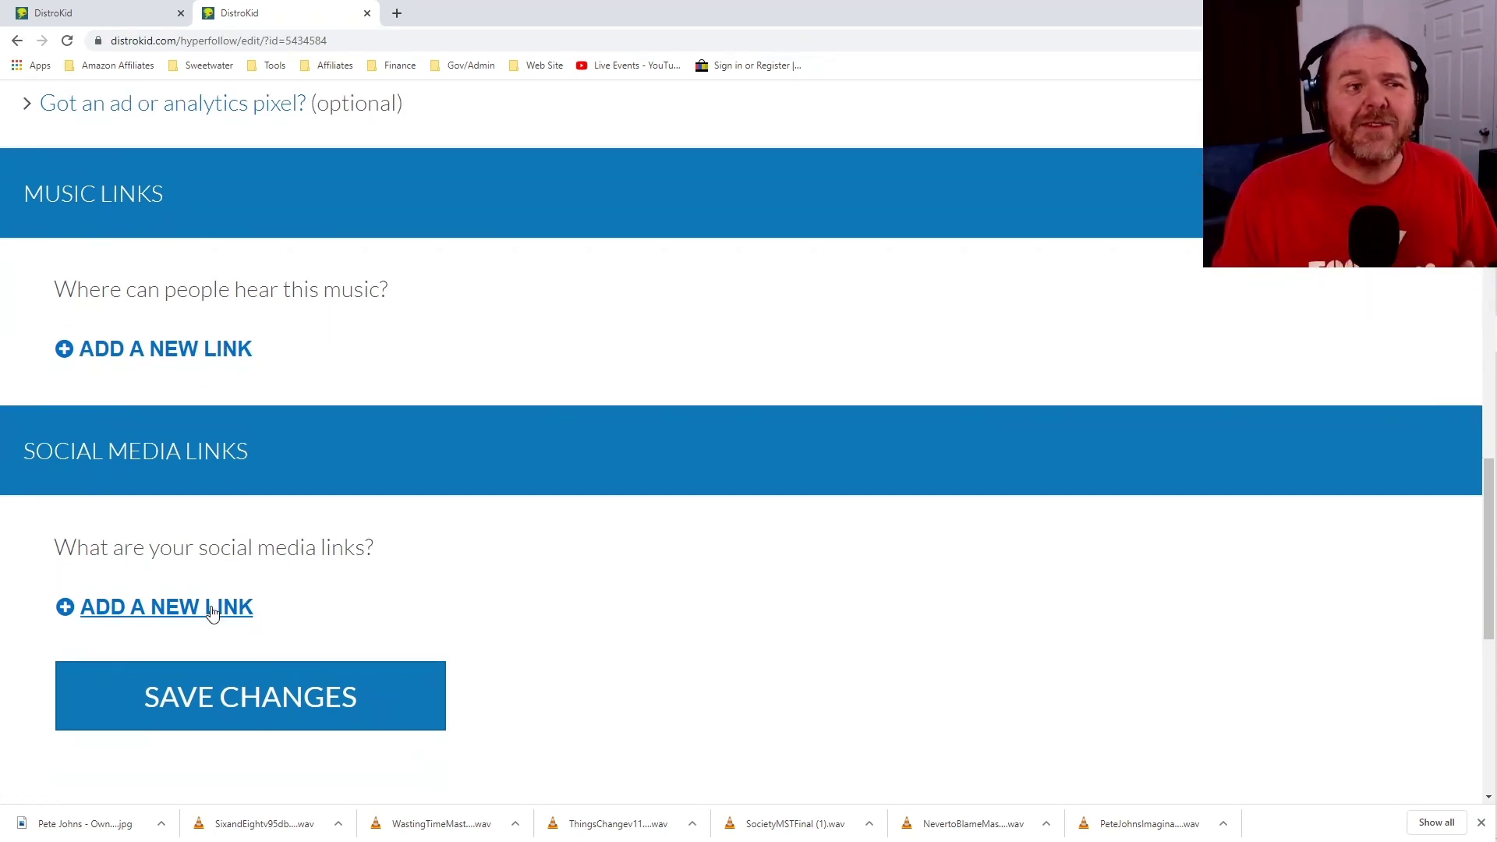